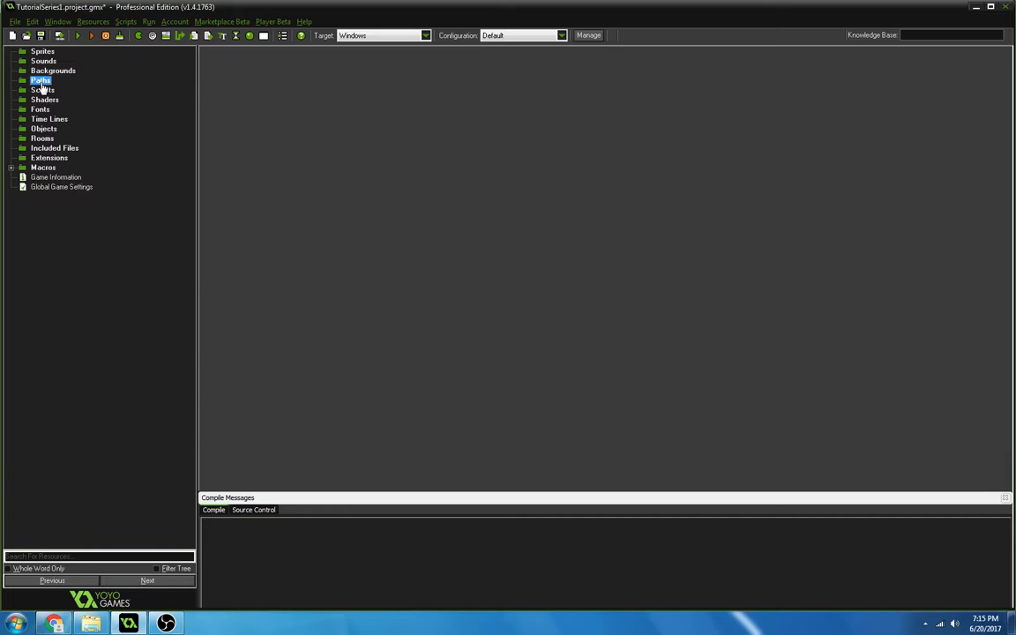
Examine the resource categories in the project tree, from Sprites down to Global Game Settings.
{"action": "left_click", "coordinate": [46, 53]}
{"action": "left_click", "coordinate": [49, 61]}
{"action": "left_click", "coordinate": [48, 70]}
{"action": "left_click", "coordinate": [44, 80]}
{"action": "left_click", "coordinate": [39, 147]}
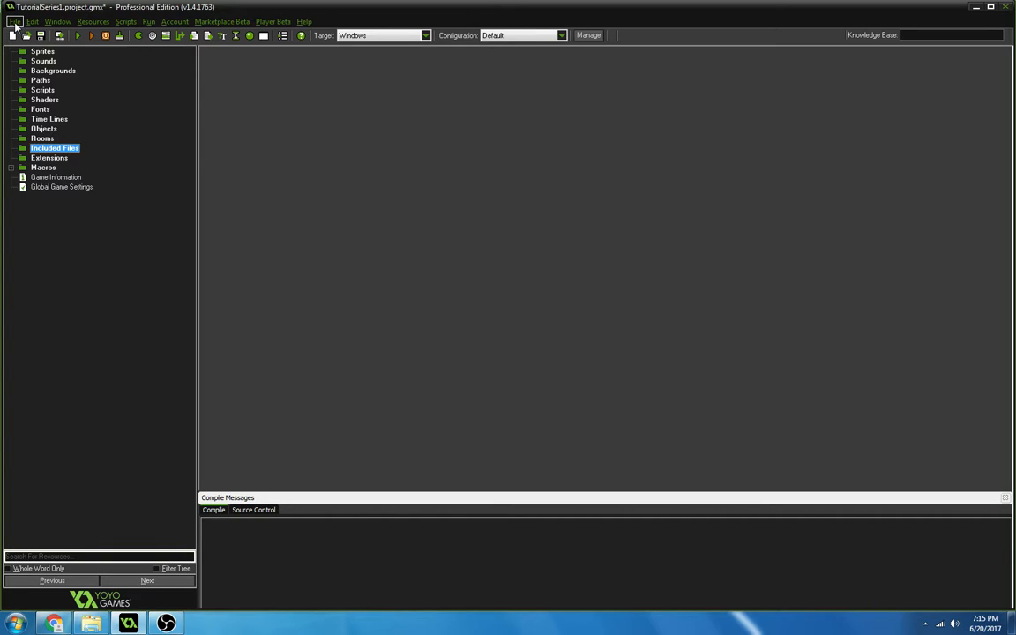
{"action": "left_click", "coordinate": [76, 187]}
{"action": "left_click", "coordinate": [61, 158]}
{"action": "left_click", "coordinate": [51, 139]}
{"action": "left_click", "coordinate": [46, 101]}
{"action": "left_click", "coordinate": [40, 80]}
{"action": "left_click", "coordinate": [49, 71]}
{"action": "left_click", "coordinate": [42, 60]}
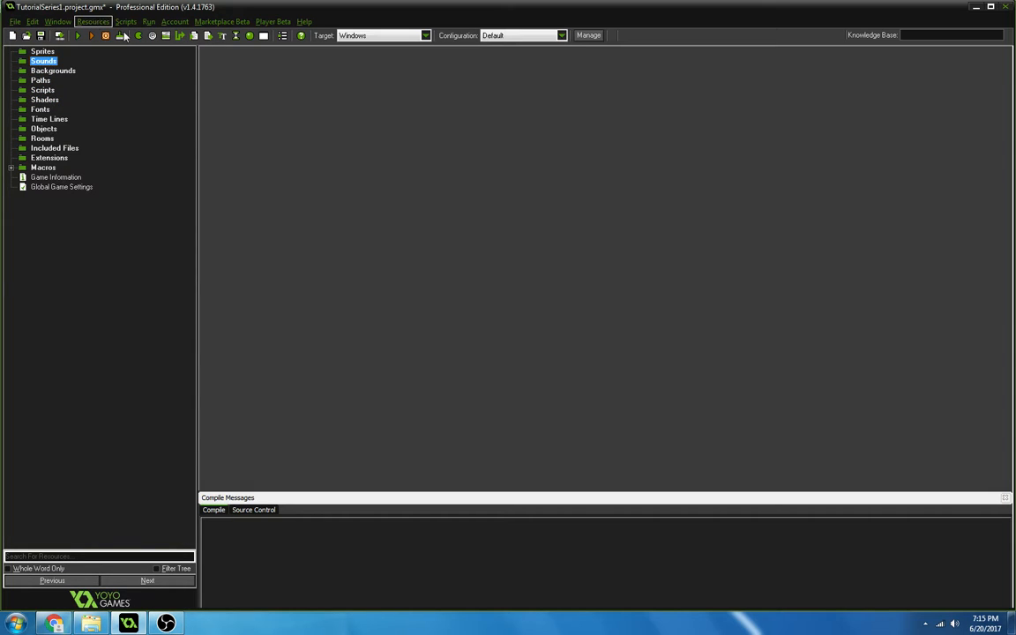
{"action": "left_click", "coordinate": [14, 22]}
{"action": "left_click", "coordinate": [14, 22]}
{"action": "left_click", "coordinate": [14, 22]}
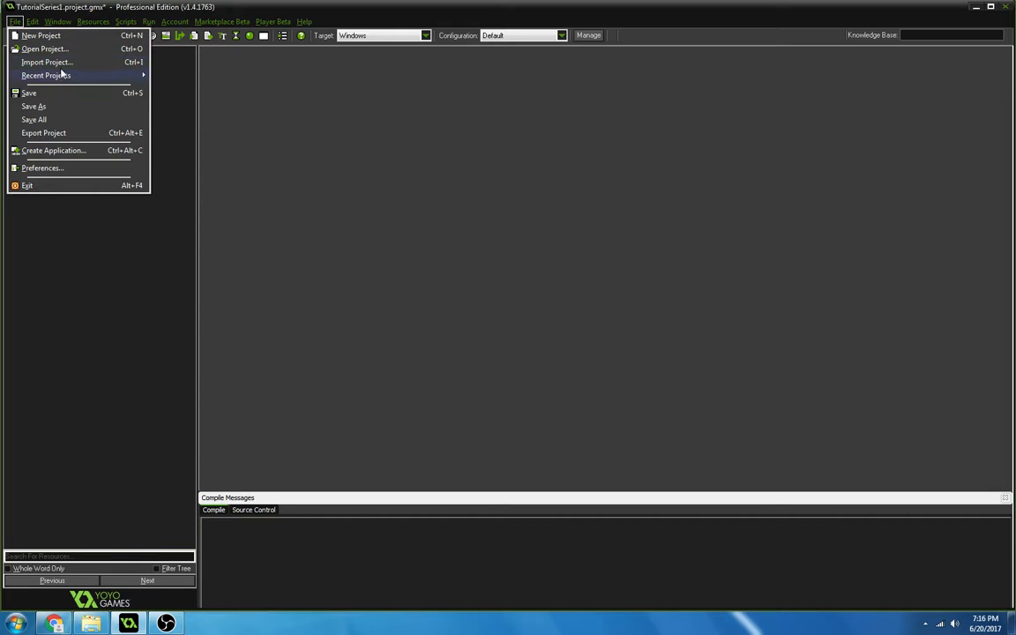
{"action": "mouse_move", "coordinate": [67, 81]}
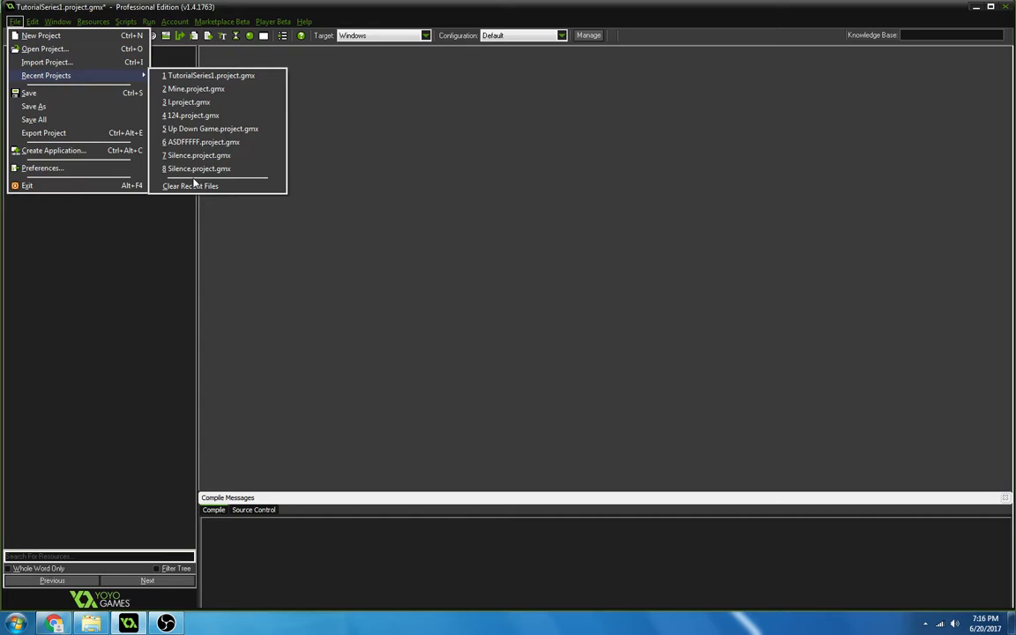
{"action": "mouse_move", "coordinate": [32, 22]}
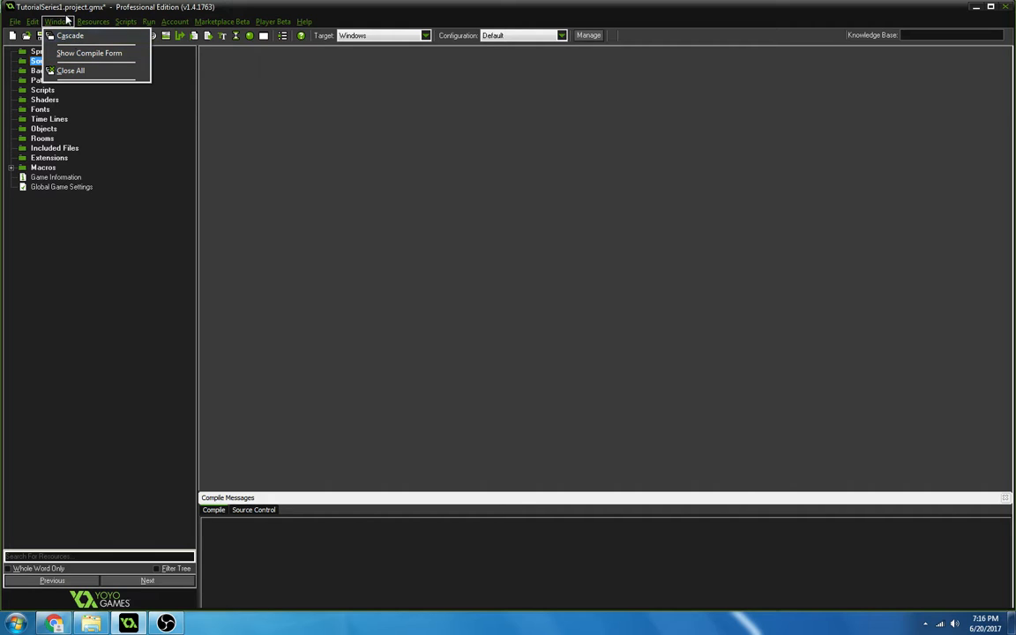
Try to define a macro named hsp with a numeric value.
{"action": "mouse_move", "coordinate": [94, 23]}
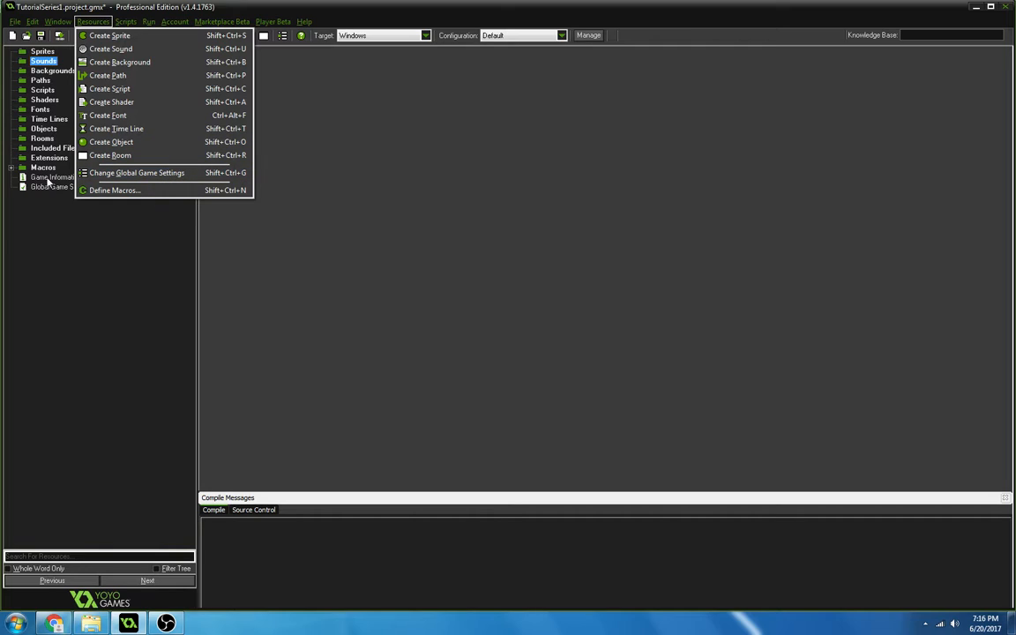
{"action": "left_click", "coordinate": [153, 191]}
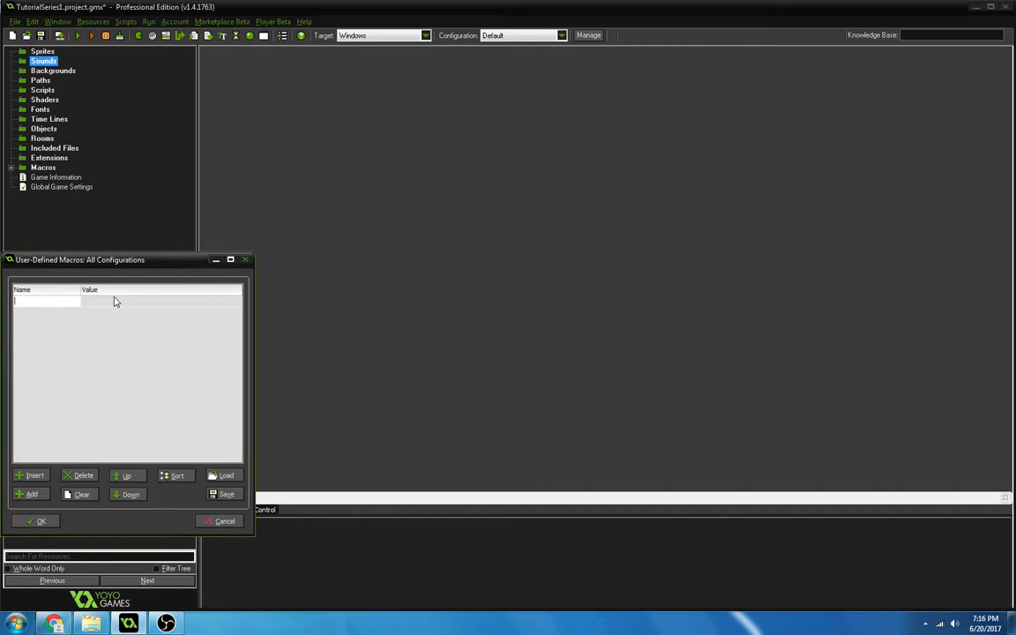
{"action": "type", "text": "le"}
{"action": "type", "text": "hsp"}
{"action": "left_click", "coordinate": [116, 302]}
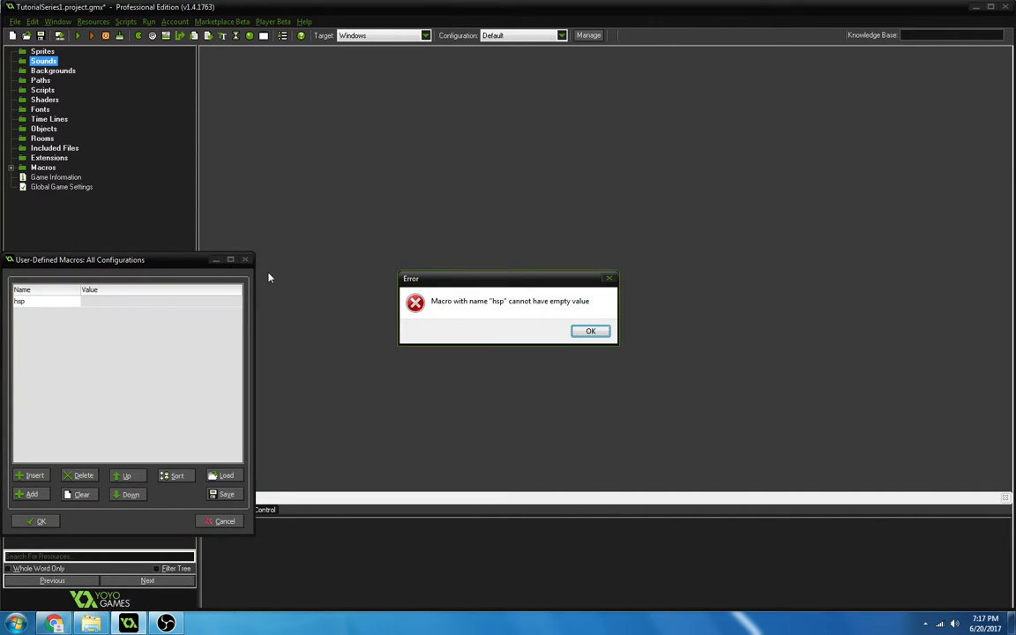
{"action": "left_click", "coordinate": [591, 333]}
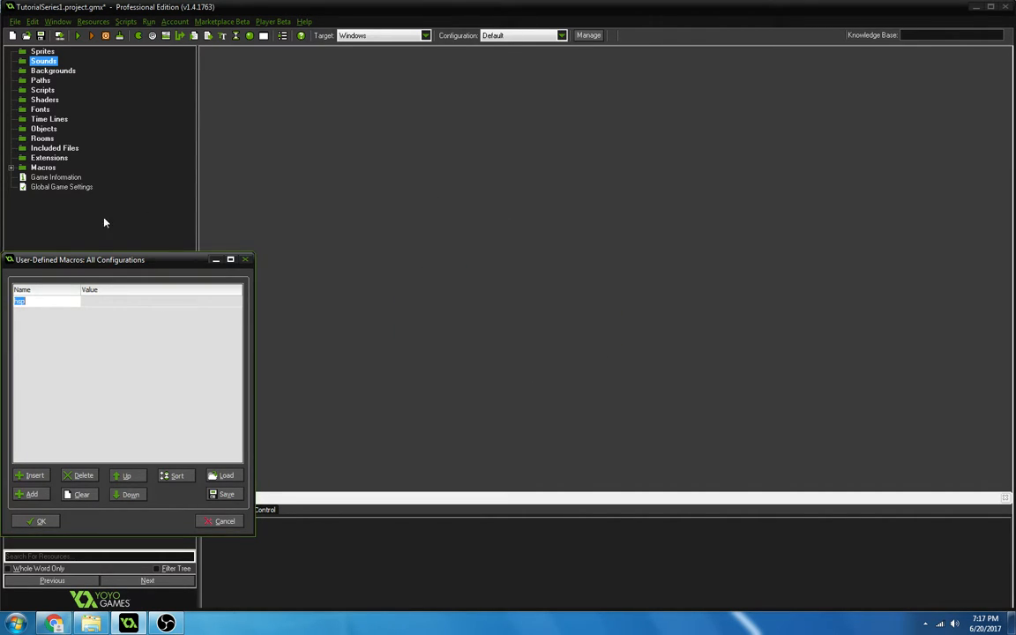
{"action": "left_click", "coordinate": [132, 302]}
{"action": "type", "text": "1231"}
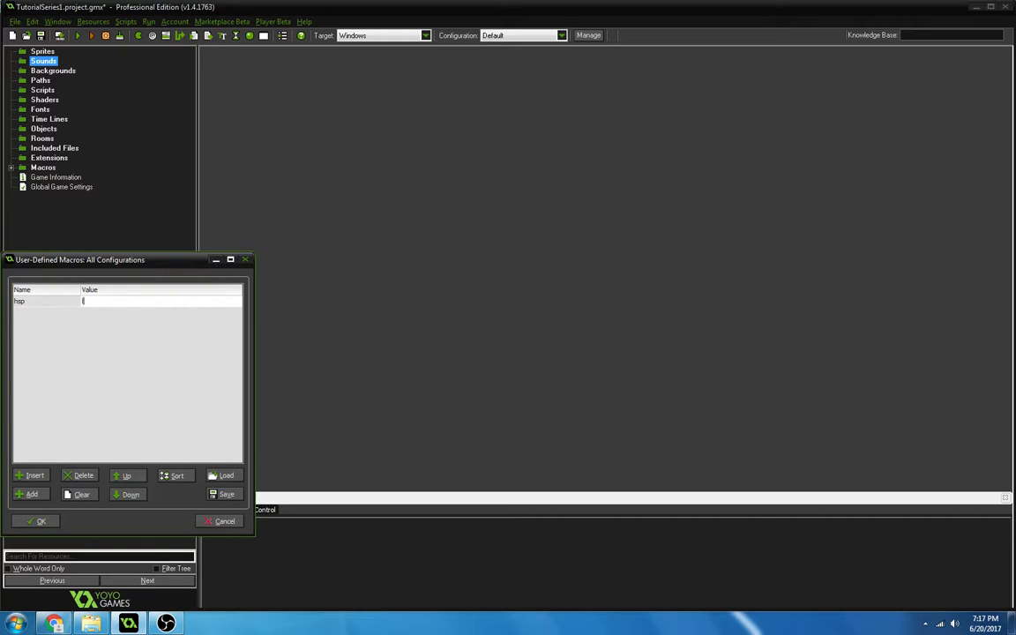
{"action": "type", "text": "2312"}
{"action": "key", "text": "BackSpace"}
{"action": "key", "text": "BackSpace"}
{"action": "key", "text": "BackSpace"}
{"action": "key", "text": "BackSpace"}
{"action": "key", "text": "BackSpace"}
{"action": "key", "text": "BackSpace"}
{"action": "key", "text": "BackSpace"}
{"action": "left_click", "coordinate": [225, 521]}
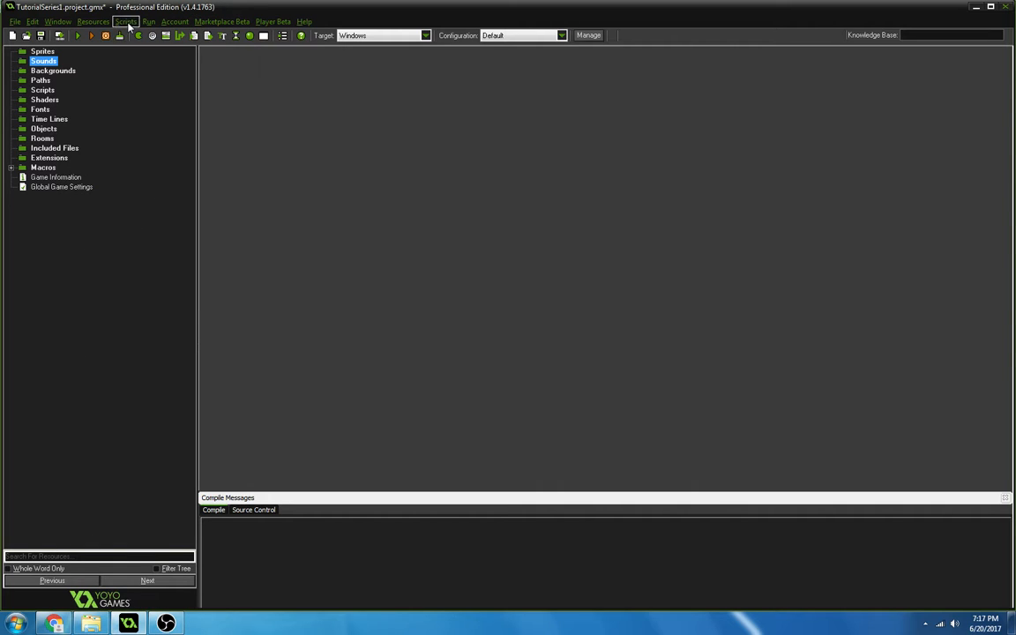
{"action": "left_click", "coordinate": [126, 22]}
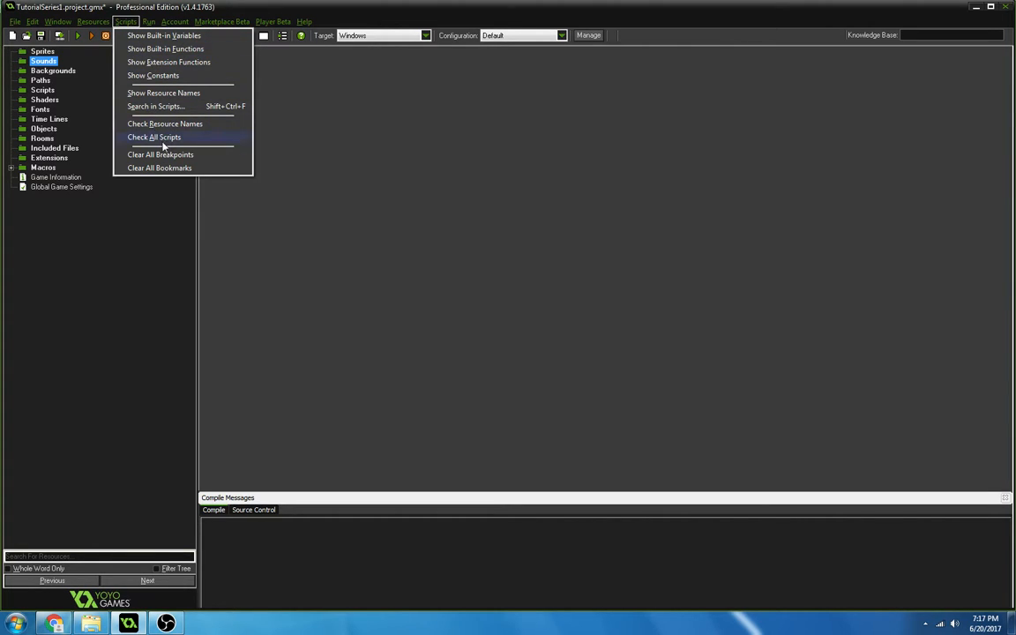
{"action": "mouse_move", "coordinate": [148, 25]}
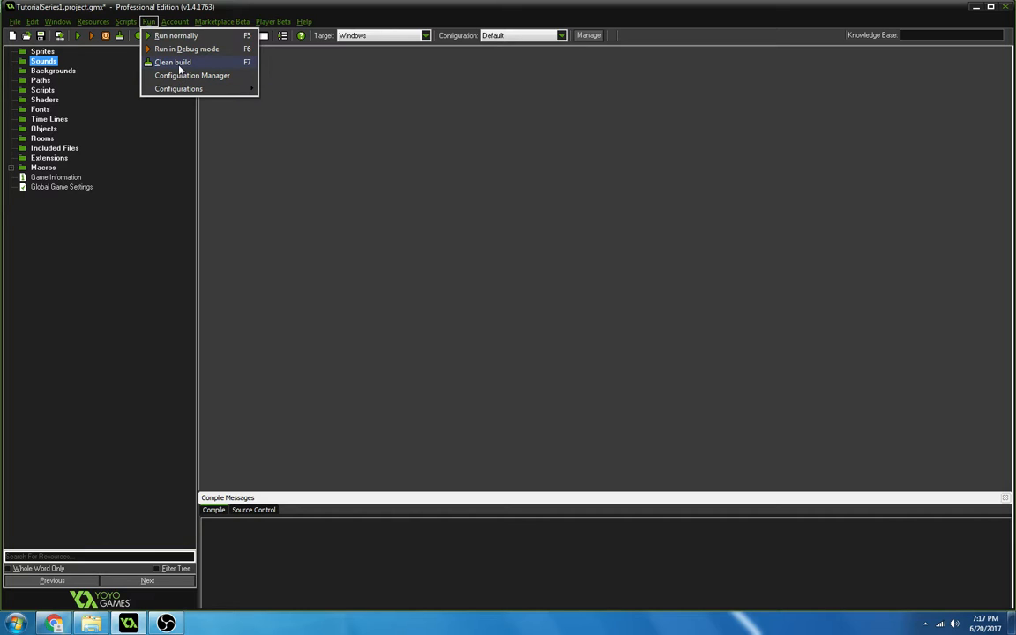
{"action": "left_click", "coordinate": [98, 67]}
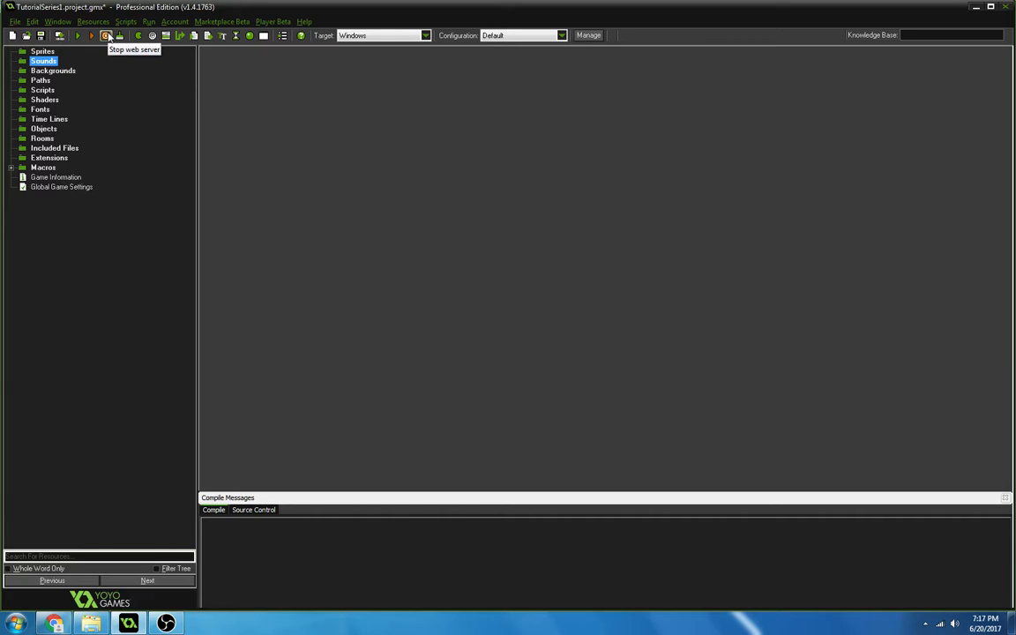
{"action": "left_click", "coordinate": [150, 22]}
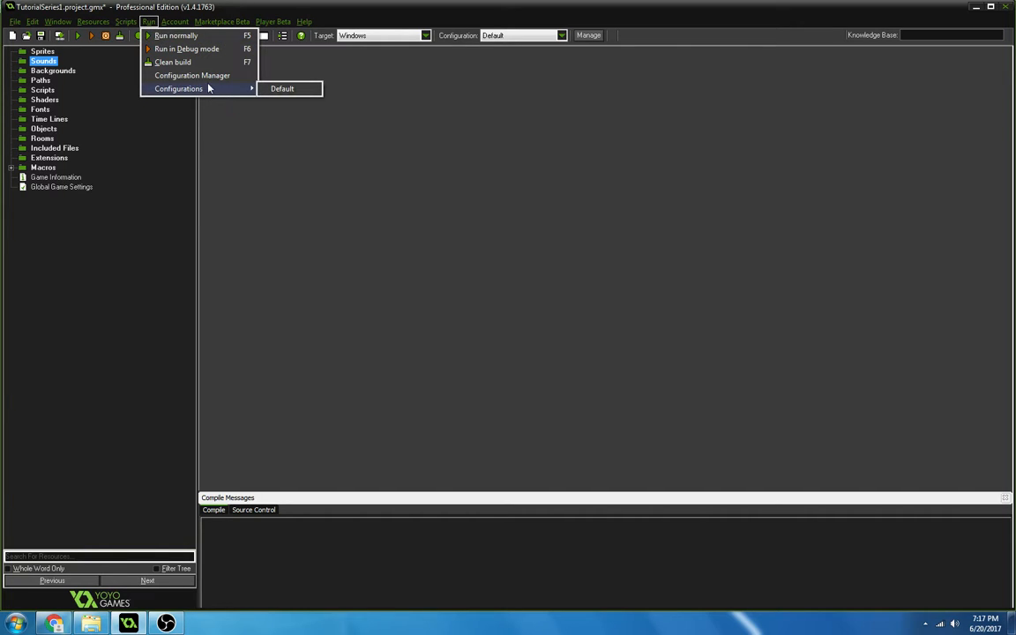
{"action": "mouse_move", "coordinate": [252, 86]}
{"action": "left_click", "coordinate": [265, 194]}
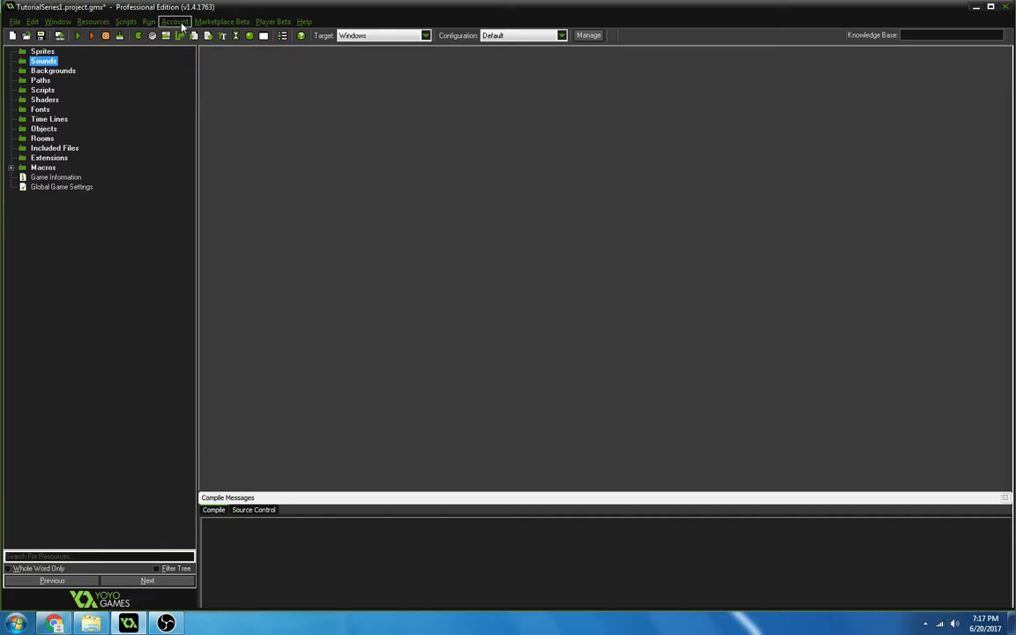
{"action": "left_click", "coordinate": [180, 26]}
{"action": "left_click", "coordinate": [216, 89]}
{"action": "left_click", "coordinate": [213, 24]}
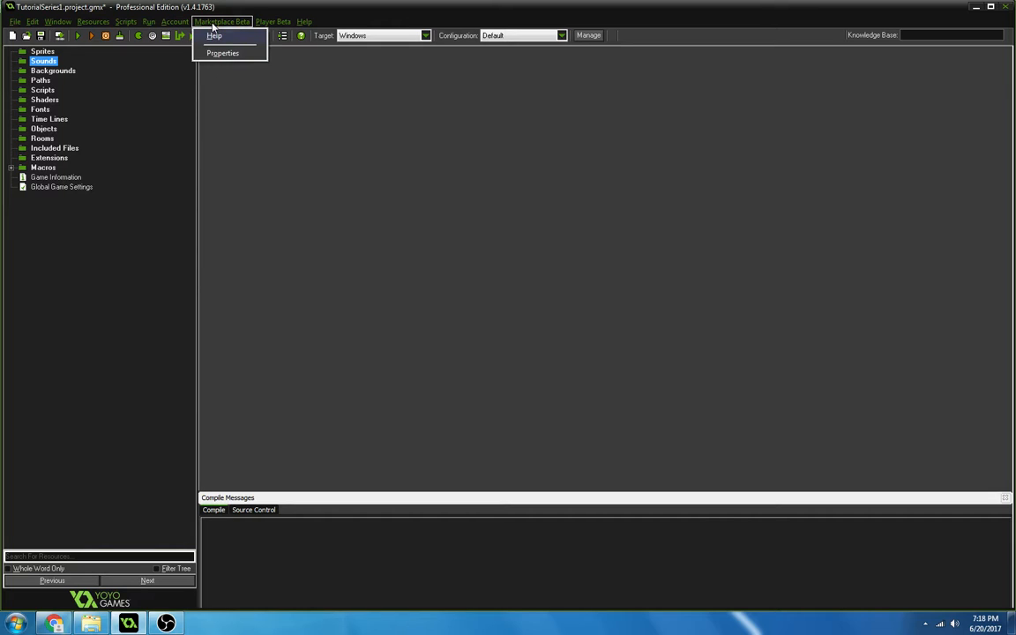
{"action": "left_click", "coordinate": [274, 154]}
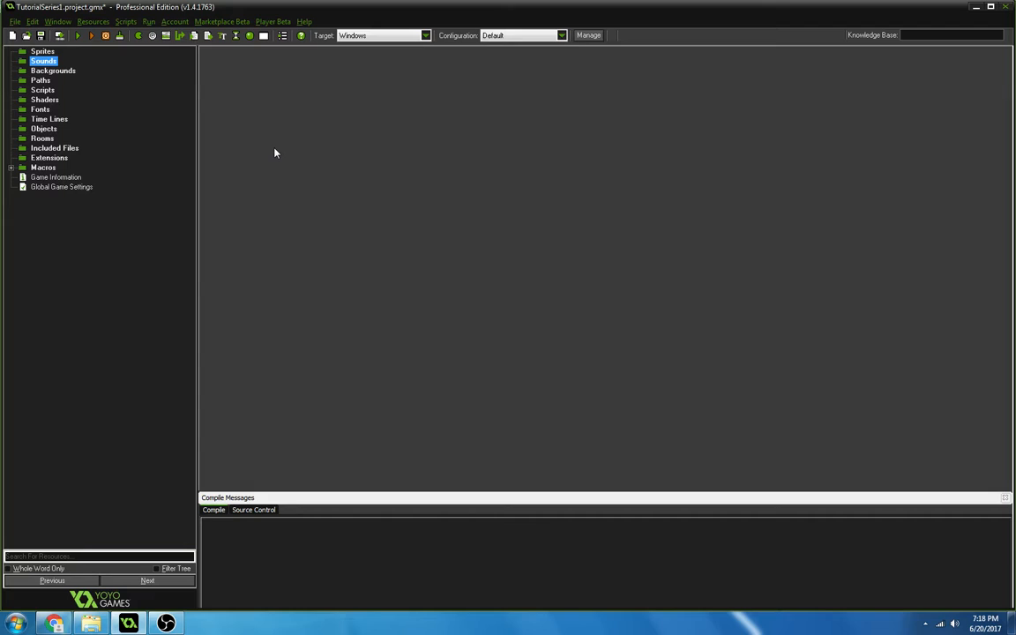
{"action": "left_click", "coordinate": [286, 21]}
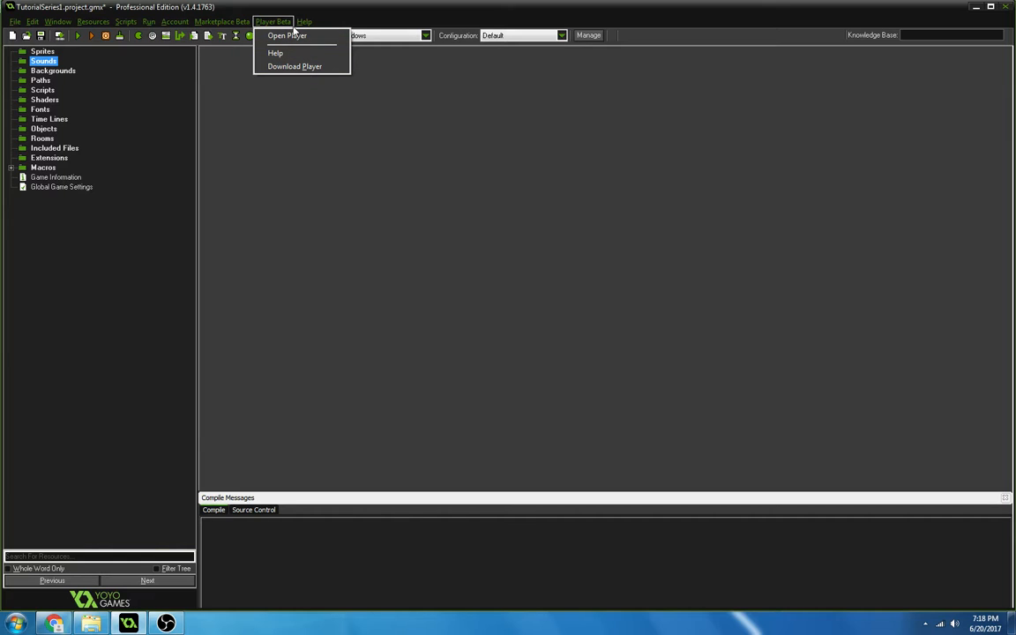
{"action": "left_click", "coordinate": [320, 121]}
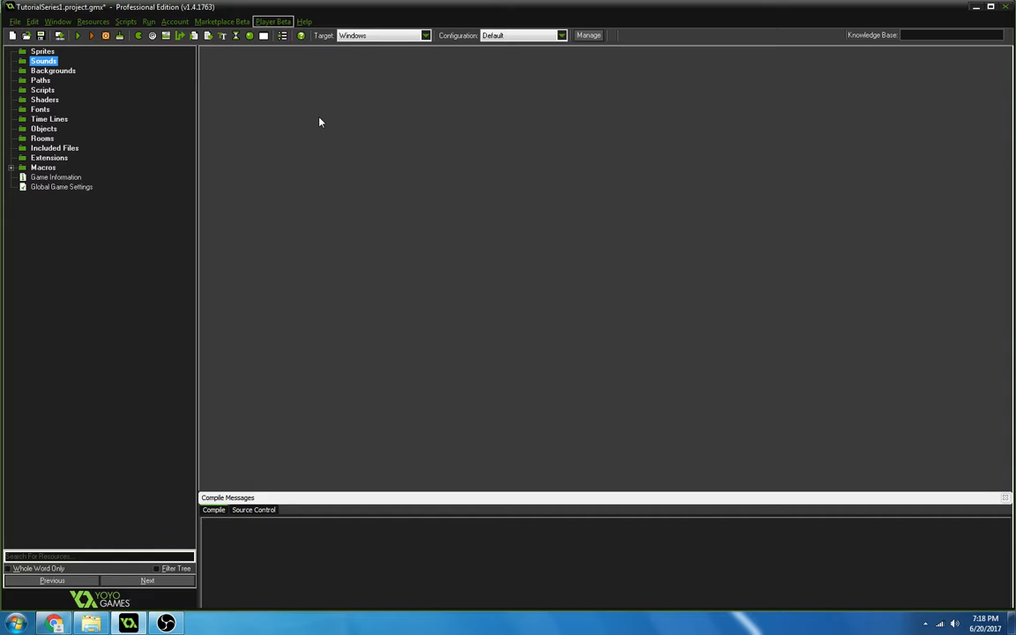
{"action": "left_click", "coordinate": [302, 21]}
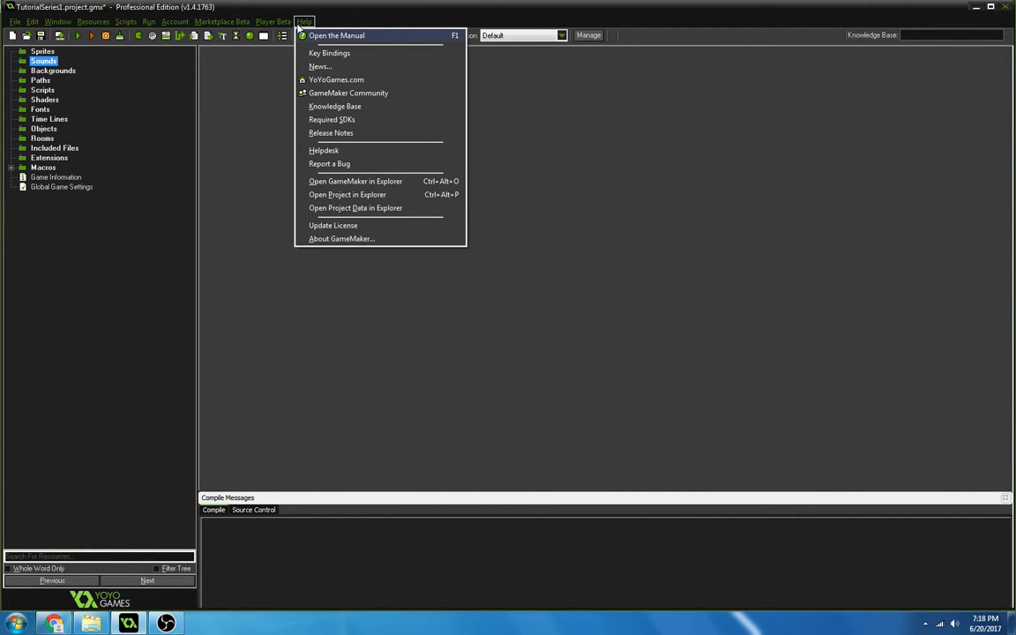
{"action": "left_click", "coordinate": [236, 168]}
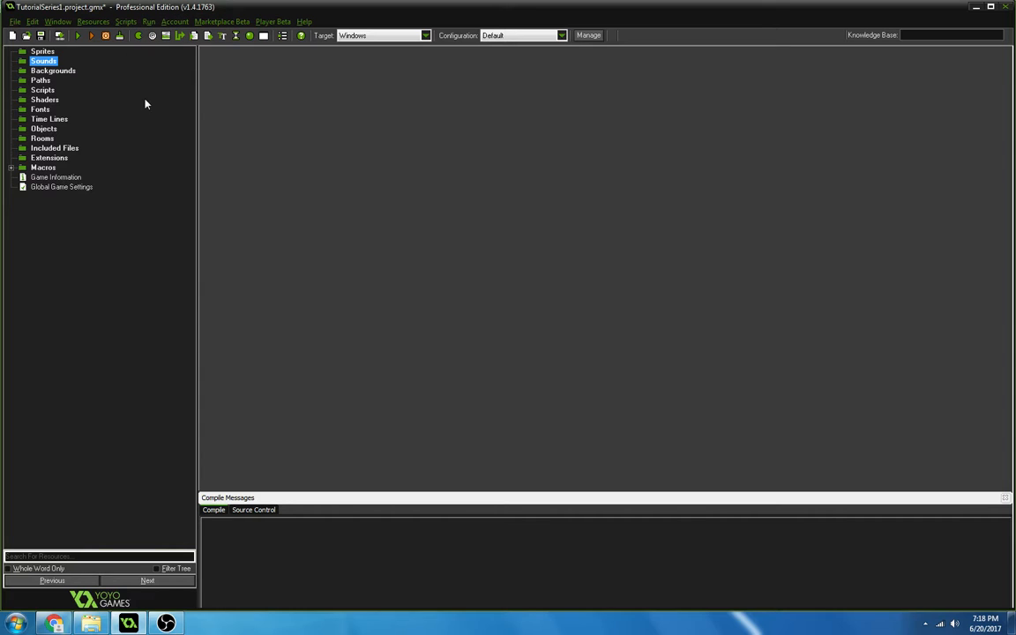
Create a new sprite resource and name it spr_player.
{"action": "left_click", "coordinate": [40, 52]}
{"action": "right_click", "coordinate": [37, 57]}
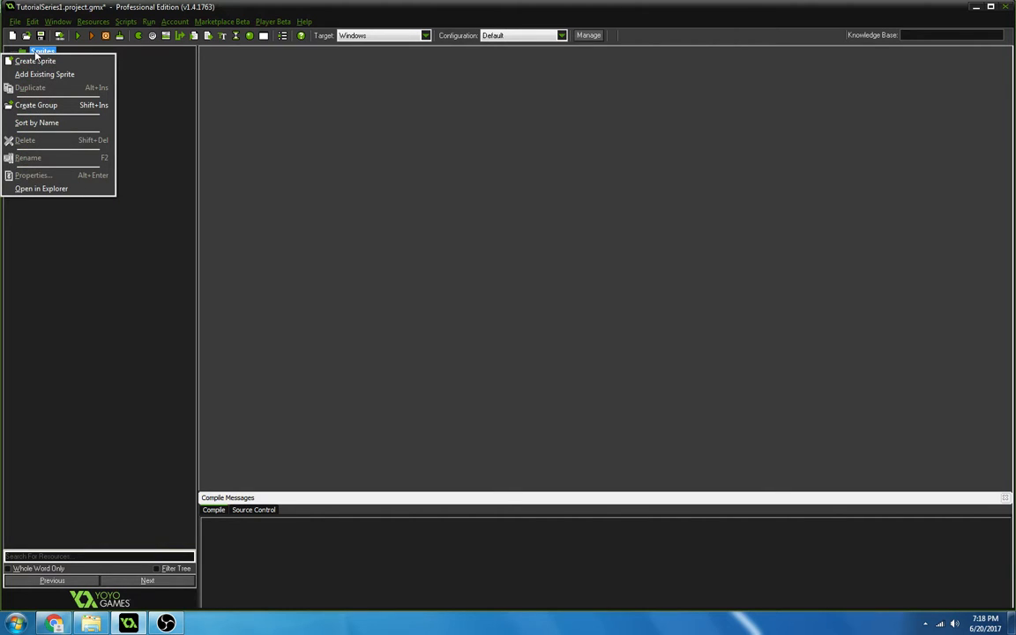
{"action": "left_click", "coordinate": [159, 172]}
{"action": "right_click", "coordinate": [42, 51]}
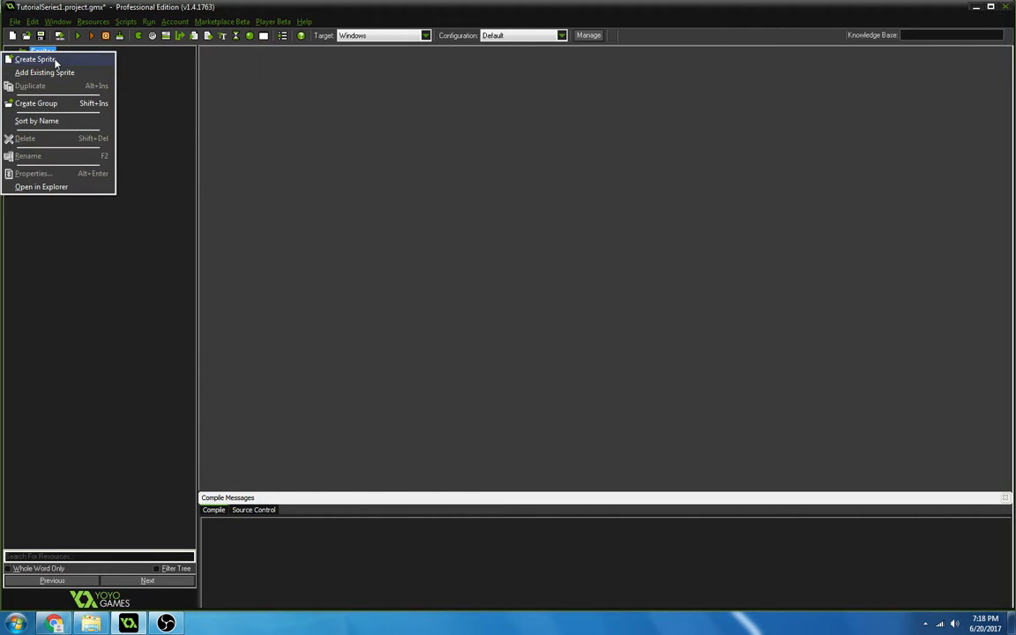
{"action": "left_click", "coordinate": [32, 59]}
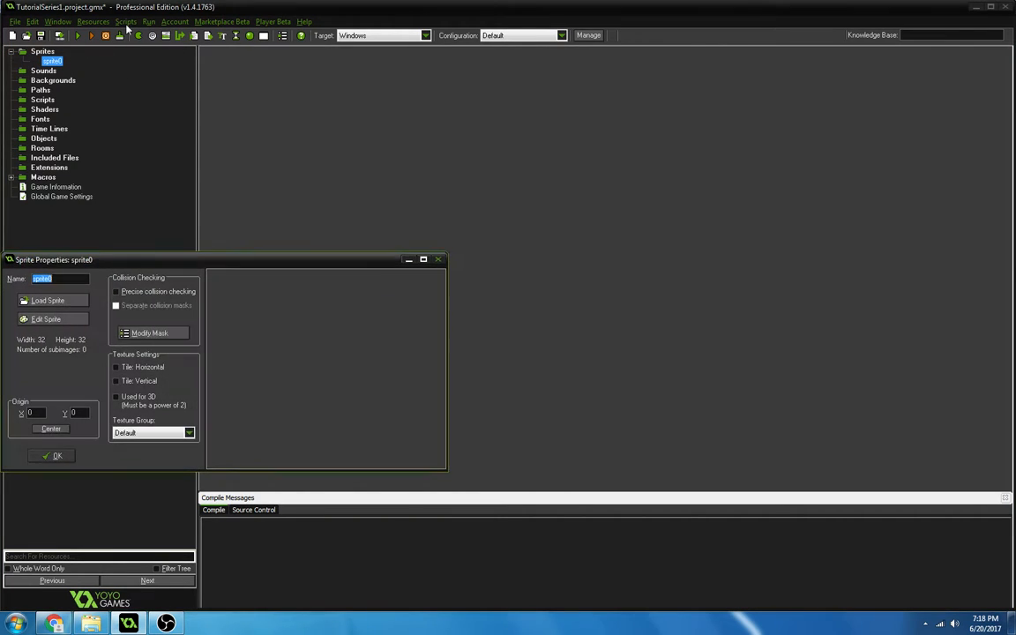
{"action": "type", "text": "spr_player"}
{"action": "key", "text": "Return"}
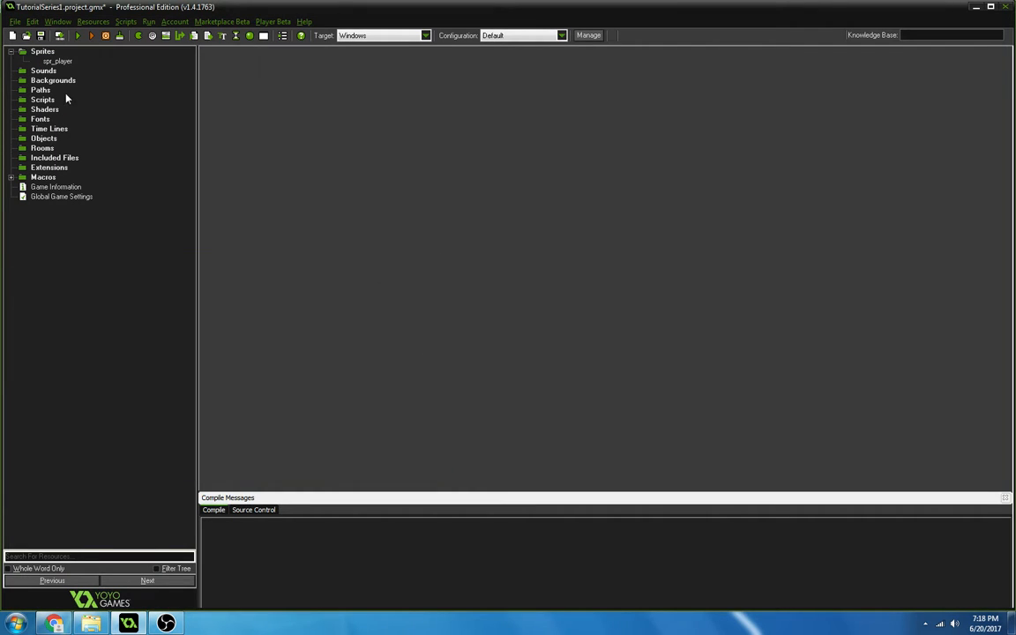
Add a blank 32 x 32 image to spr_player and open it for drawing.
{"action": "double_click", "coordinate": [51, 61]}
{"action": "left_click", "coordinate": [53, 319]}
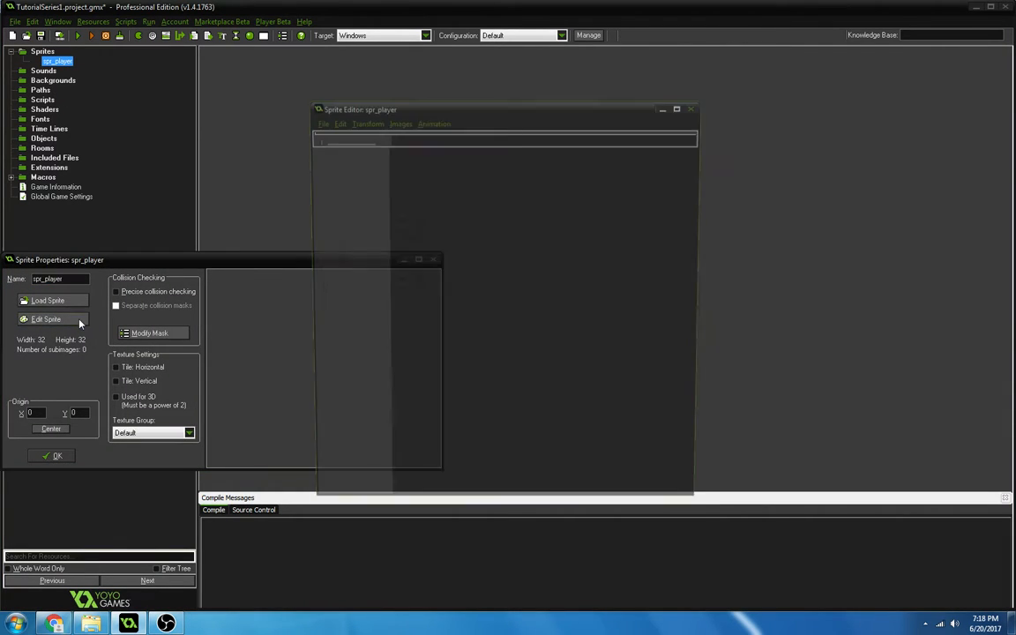
{"action": "left_click", "coordinate": [333, 138]}
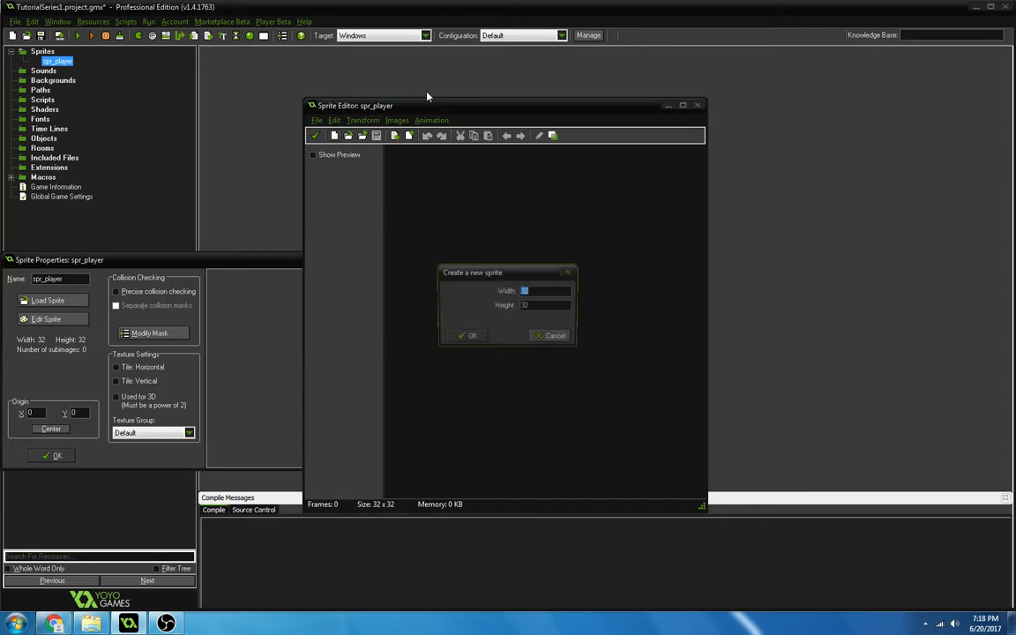
{"action": "left_click", "coordinate": [470, 335]}
{"action": "double_click", "coordinate": [406, 173]}
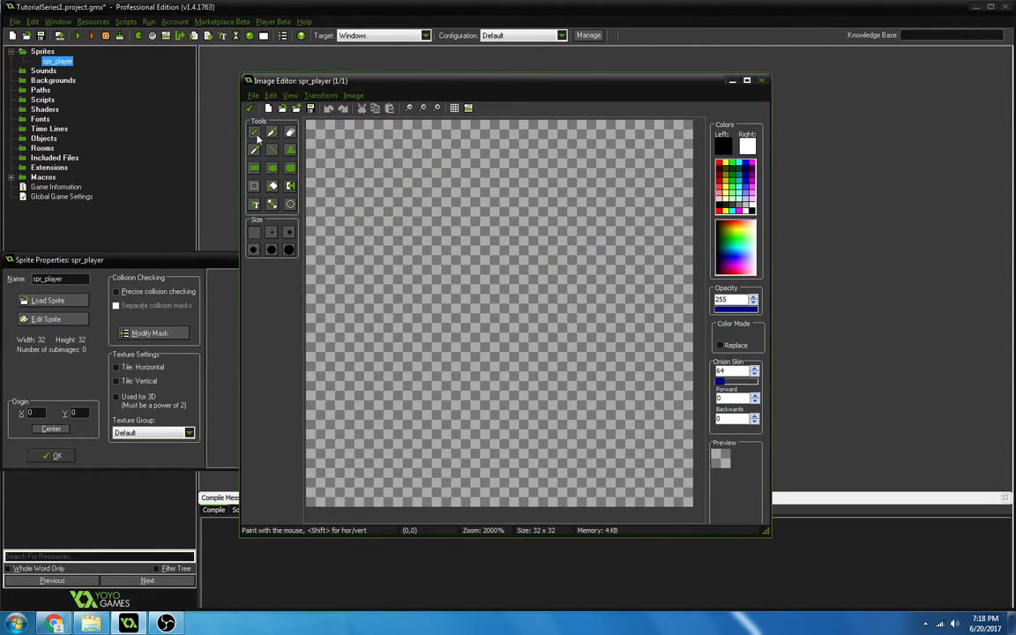
Draw a rounded black outline with two white eyes and a white mouth, and flood-fill the background around the face black.
{"action": "scroll", "coordinate": [507, 225], "scroll_direction": "down", "scroll_amount": 2}
{"action": "mouse_move", "coordinate": [435, 139]}
{"action": "left_mouse_down"}
{"action": "mouse_move", "coordinate": [361, 171]}
{"action": "mouse_move", "coordinate": [438, 294]}
{"action": "mouse_move", "coordinate": [414, 151]}
{"action": "mouse_move", "coordinate": [402, 152]}
{"action": "left_mouse_up"}
{"action": "right_click", "coordinate": [433, 188]}
{"action": "mouse_move", "coordinate": [388, 225]}
{"action": "right_mouse_down"}
{"action": "mouse_move", "coordinate": [411, 256]}
{"action": "mouse_move", "coordinate": [455, 260]}
{"action": "right_mouse_up"}
{"action": "left_click", "coordinate": [288, 185]}
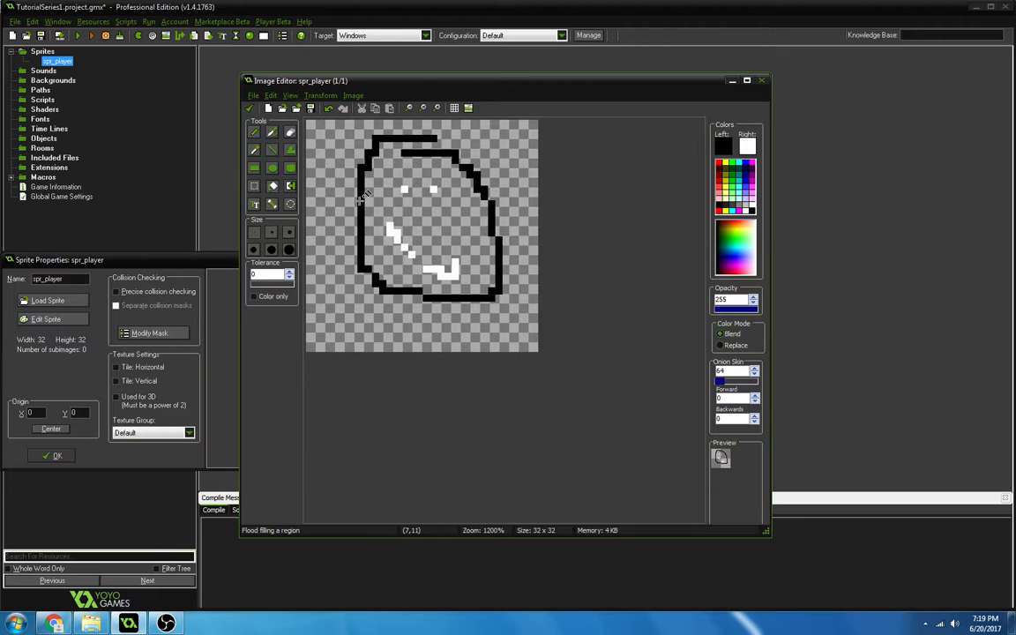
{"action": "left_click", "coordinate": [439, 229]}
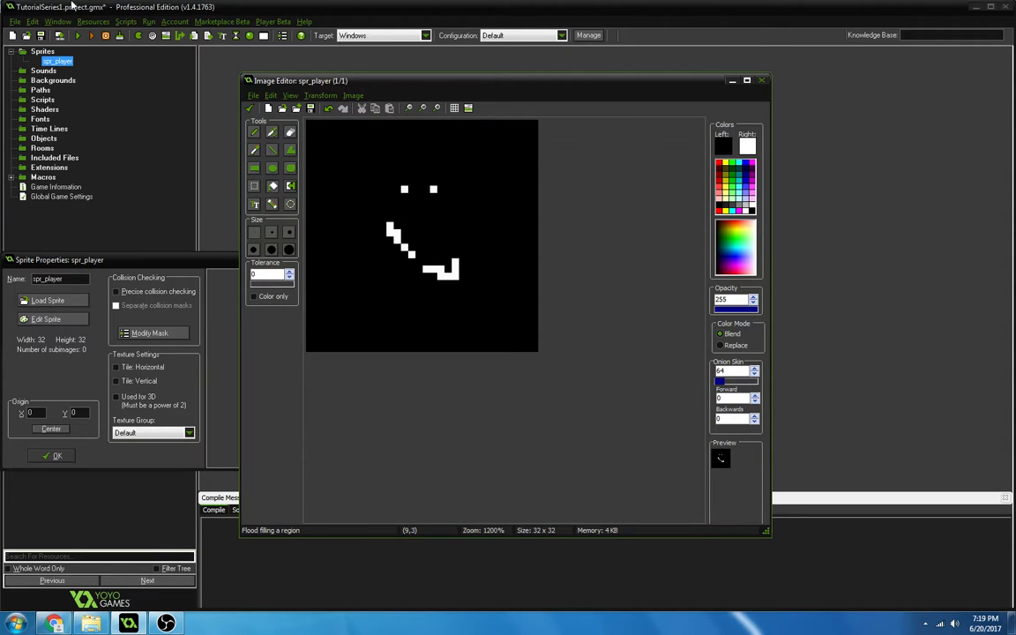
Accept the drawn image into spr_player and centre the sprite's origin at X 16, Y 16.
{"action": "left_click", "coordinate": [250, 108]}
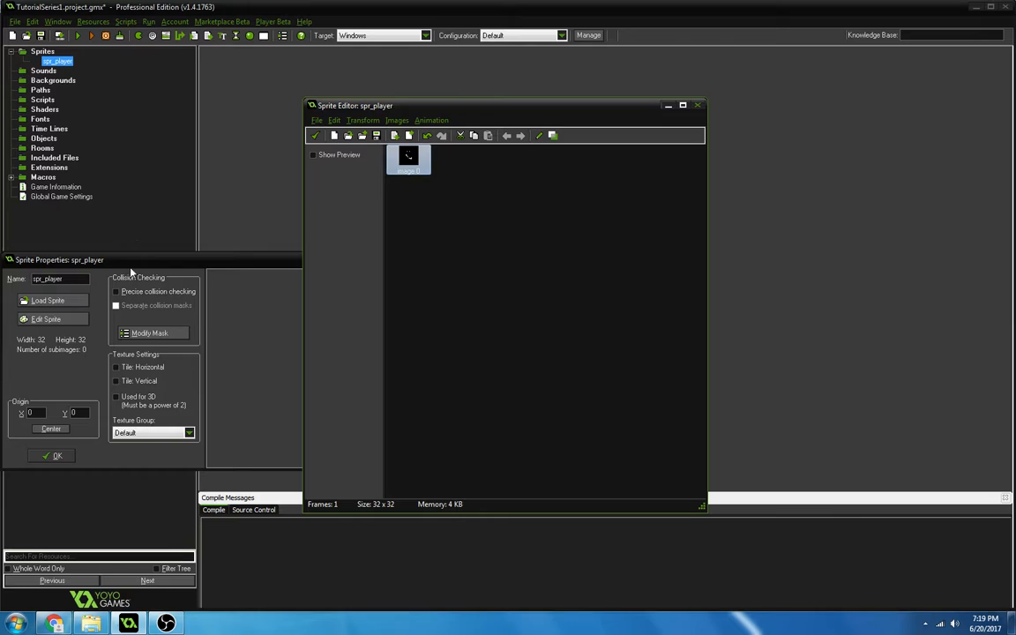
{"action": "left_click", "coordinate": [315, 136]}
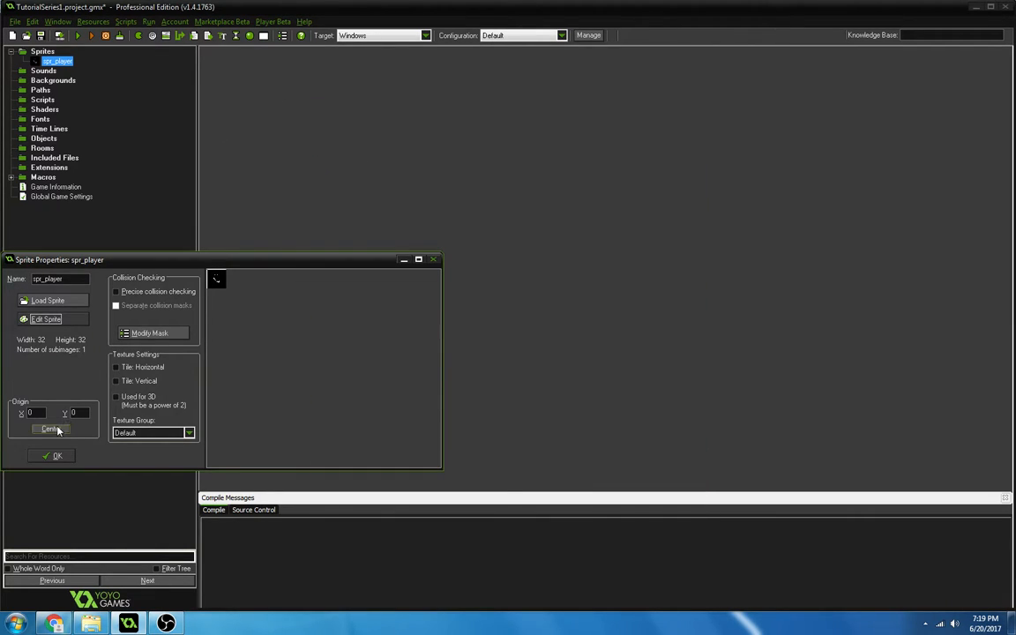
{"action": "left_click", "coordinate": [53, 428]}
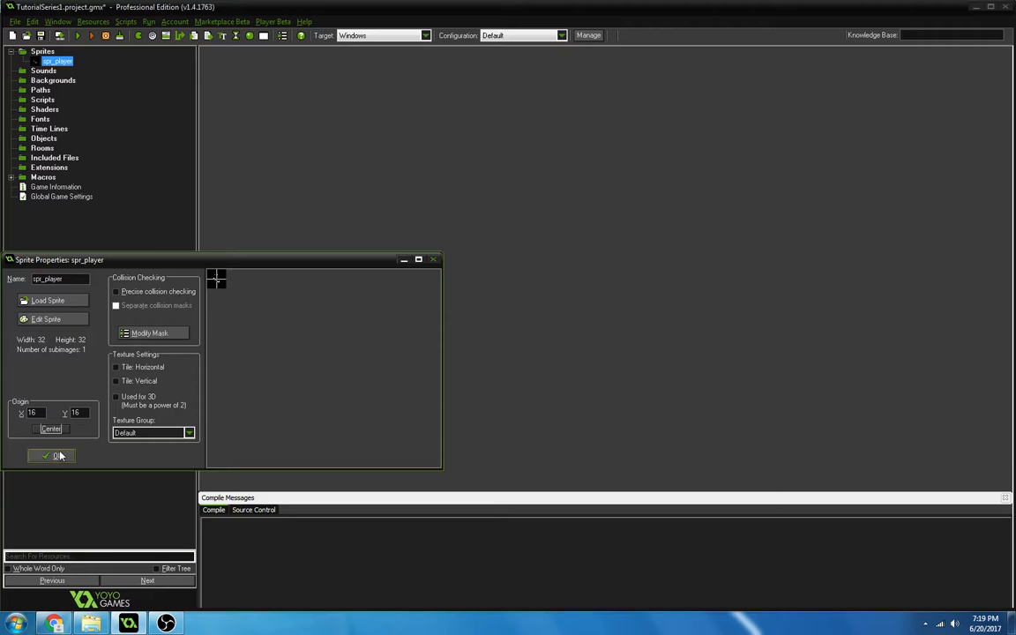
{"action": "double_click", "coordinate": [83, 279]}
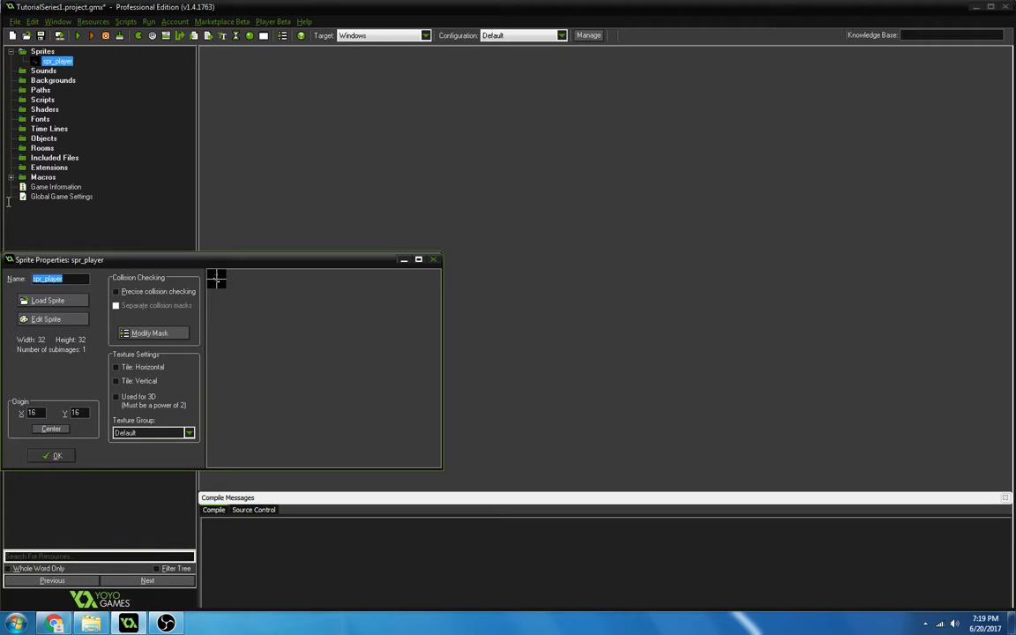
{"action": "type", "text": "spr_blo"}
{"action": "key", "text": "BackSpace"}
{"action": "key", "text": "BackSpace"}
{"action": "key", "text": "BackSpace"}
{"action": "key", "text": "BackSpace"}
{"action": "key", "text": "BackSpace"}
{"action": "key", "text": "BackSpace"}
{"action": "key", "text": "BackSpace"}
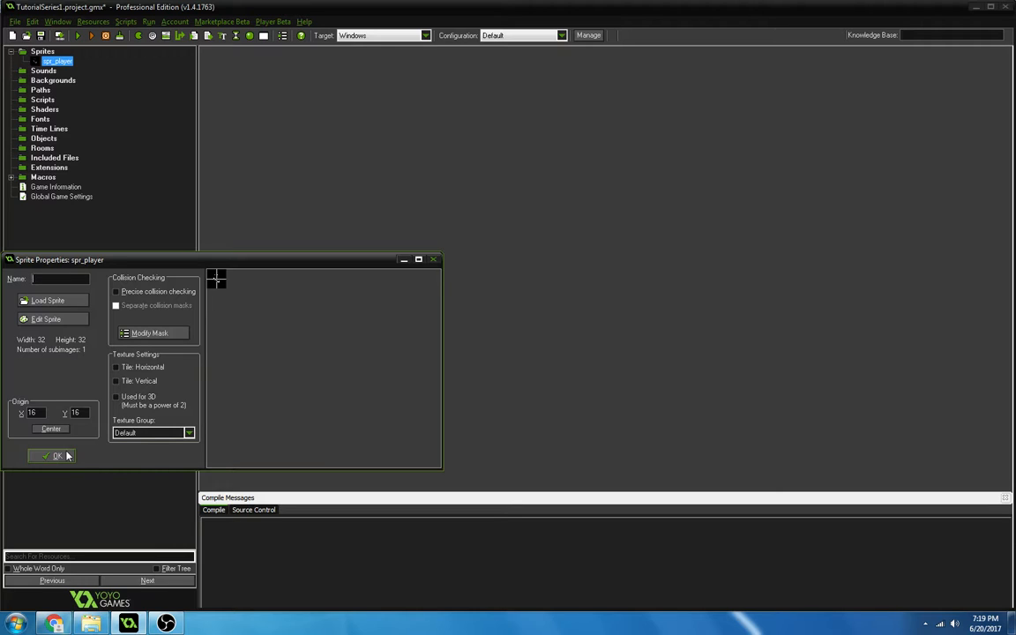
Enter spr_player as the sprite's name and accept the sprite properties.
{"action": "type", "text": "_p"}
{"action": "key", "text": "BackSpace"}
{"action": "key", "text": "BackSpace"}
{"action": "type", "text": "spr_play"}
{"action": "left_click", "coordinate": [49, 460]}
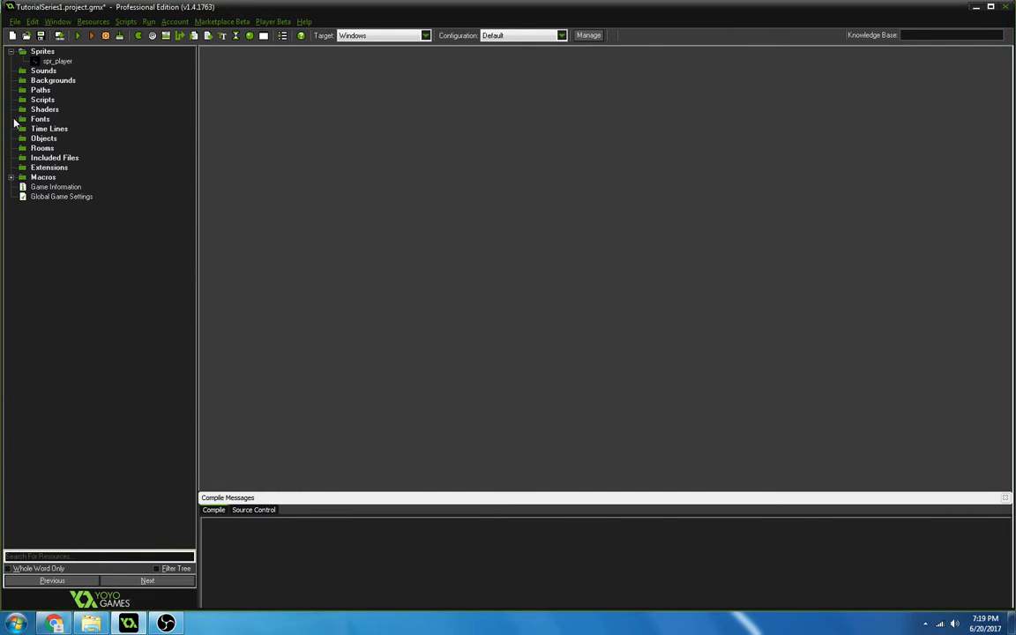
Create a new sound resource and set its bit rate to 512 kbps.
{"action": "left_click", "coordinate": [46, 74]}
{"action": "right_click", "coordinate": [48, 78]}
{"action": "left_click", "coordinate": [45, 81]}
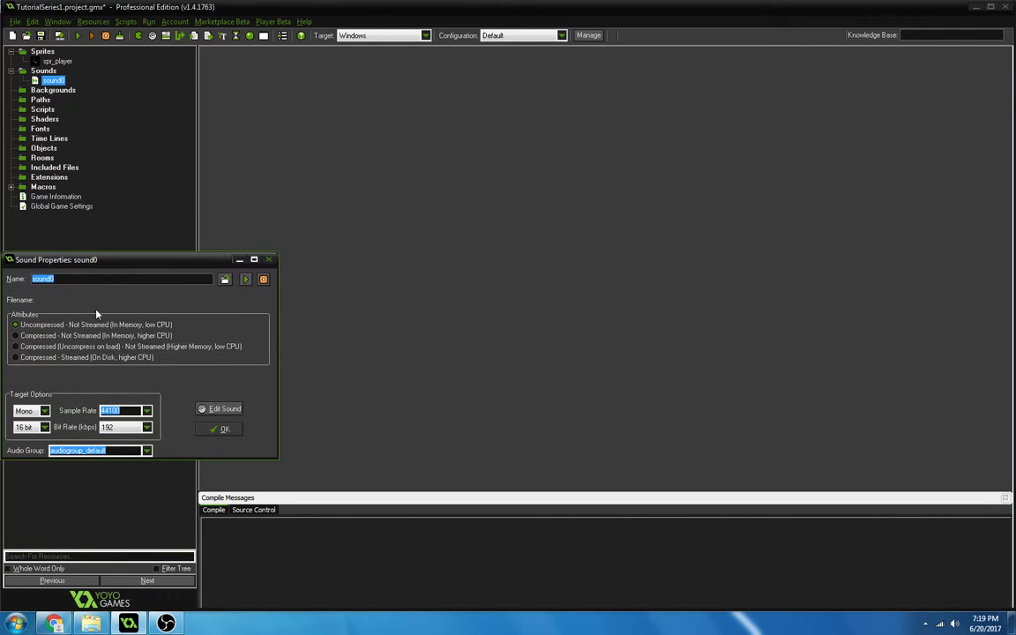
{"action": "left_click_drag", "start_coordinate": [75, 279], "coordinate": [3, 275]}
{"action": "left_click", "coordinate": [43, 426]}
{"action": "left_click", "coordinate": [40, 429]}
{"action": "left_click", "coordinate": [37, 413]}
{"action": "left_click", "coordinate": [37, 412]}
{"action": "left_click", "coordinate": [147, 427]}
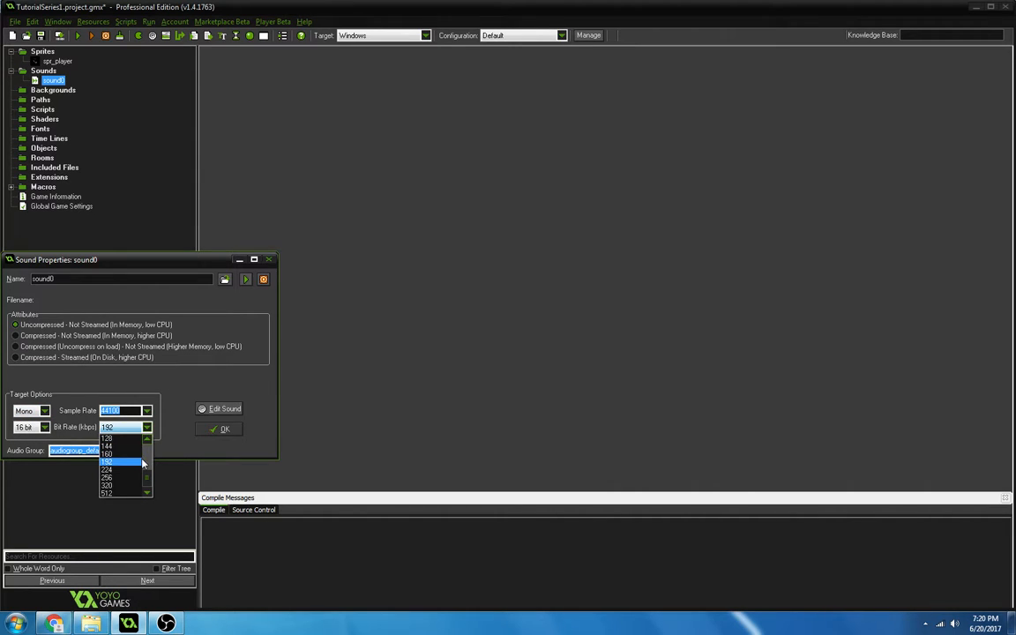
{"action": "left_click", "coordinate": [128, 492]}
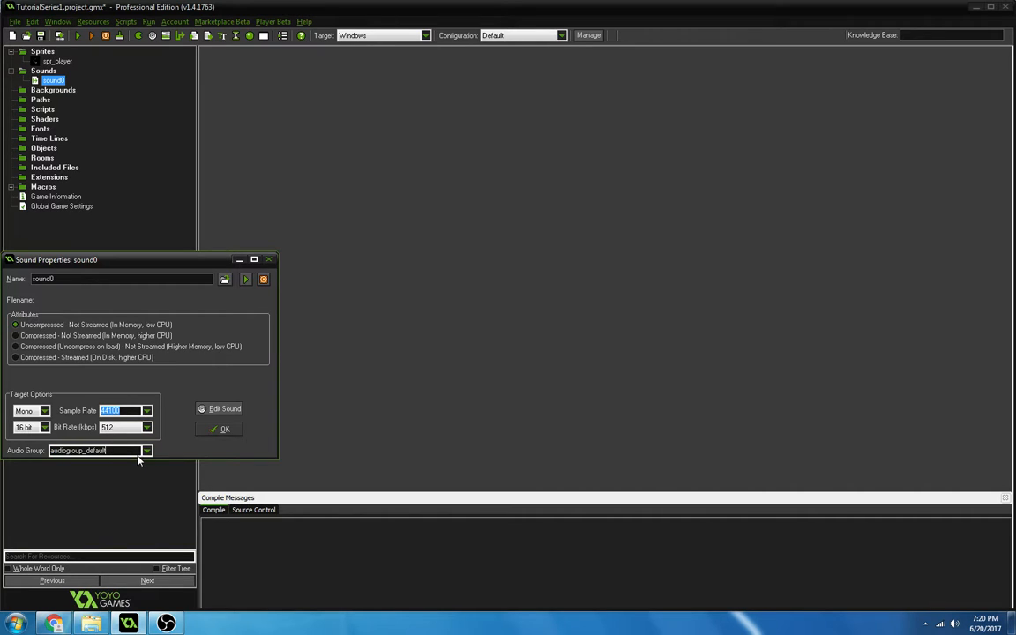
Rename the new sound sd_soundtrack and accept its properties, keeping the audiogroup_default audio group.
{"action": "left_click", "coordinate": [147, 451]}
{"action": "left_click", "coordinate": [147, 455]}
{"action": "left_click", "coordinate": [97, 279]}
{"action": "left_click_drag", "start_coordinate": [97, 278], "coordinate": [11, 250]}
{"action": "type", "text": "sd_soundtrack"}
{"action": "key", "text": "Return"}
Create a new background resource named bg_background and enable its use as a tile set.
{"action": "right_click", "coordinate": [64, 90]}
{"action": "left_click", "coordinate": [60, 104]}
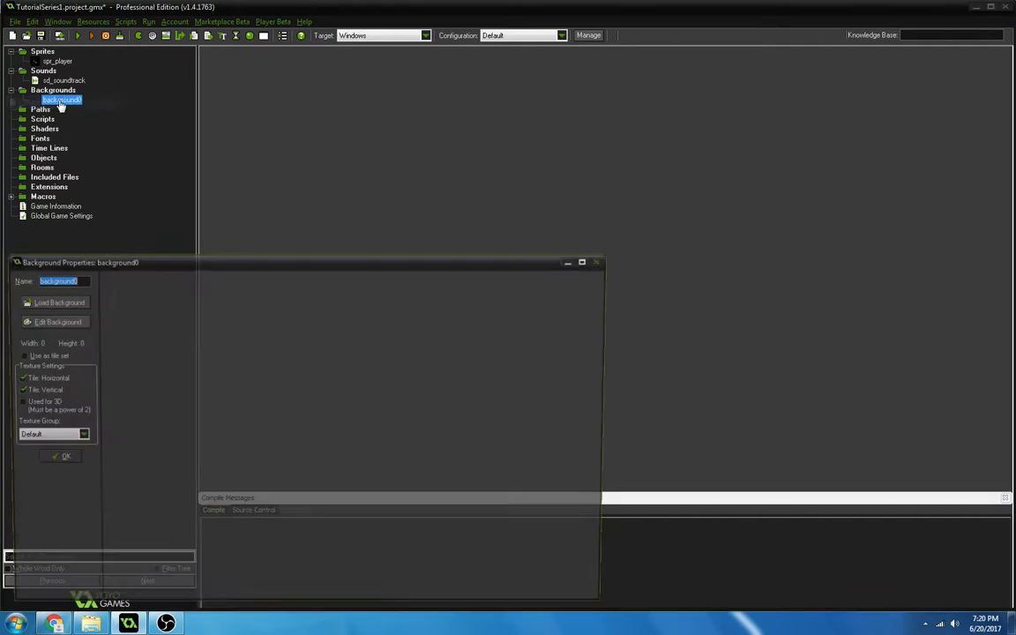
{"action": "type", "text": "bg_background"}
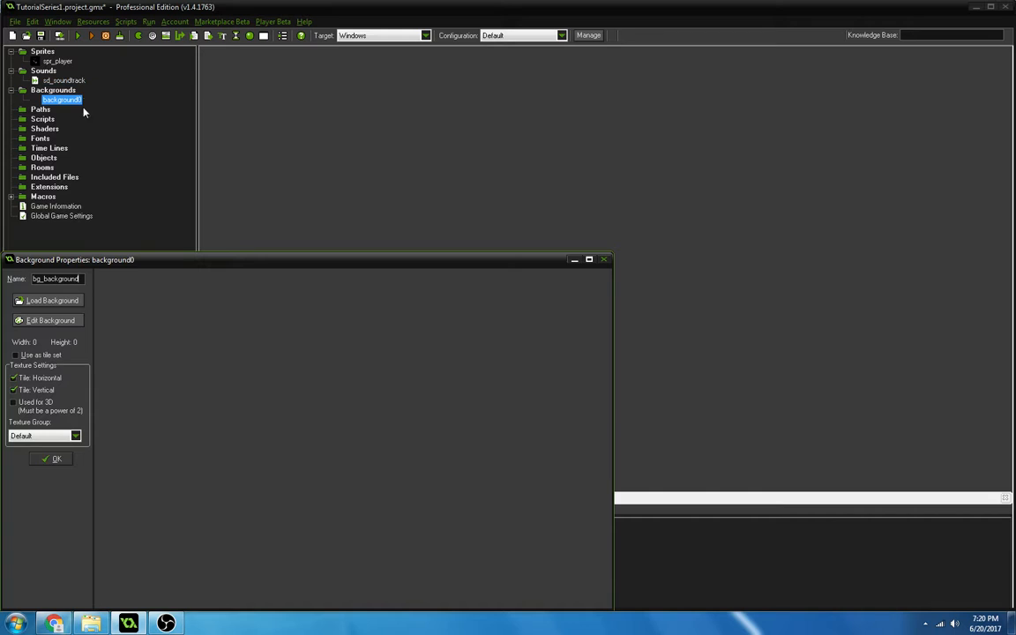
{"action": "left_click", "coordinate": [55, 355]}
{"action": "left_click", "coordinate": [54, 356]}
{"action": "left_click", "coordinate": [55, 357]}
{"action": "left_click", "coordinate": [55, 356]}
{"action": "left_click", "coordinate": [55, 356]}
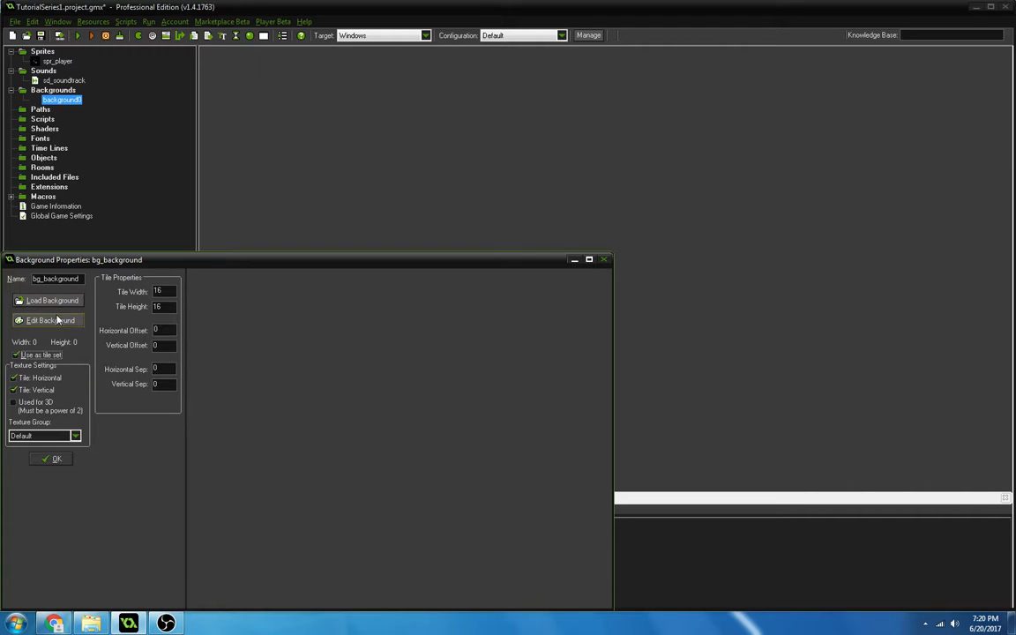
Open bg_background for drawing and flood-fill the whole image black.
{"action": "left_click", "coordinate": [50, 320]}
{"action": "scroll", "coordinate": [361, 181], "scroll_direction": "up", "scroll_amount": 5}
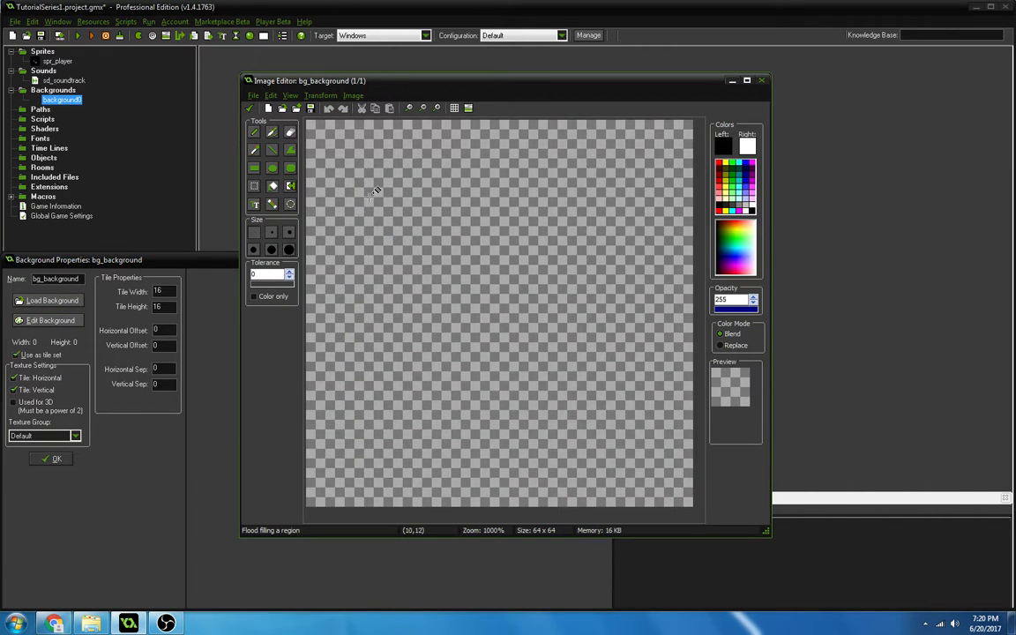
{"action": "left_click", "coordinate": [366, 189]}
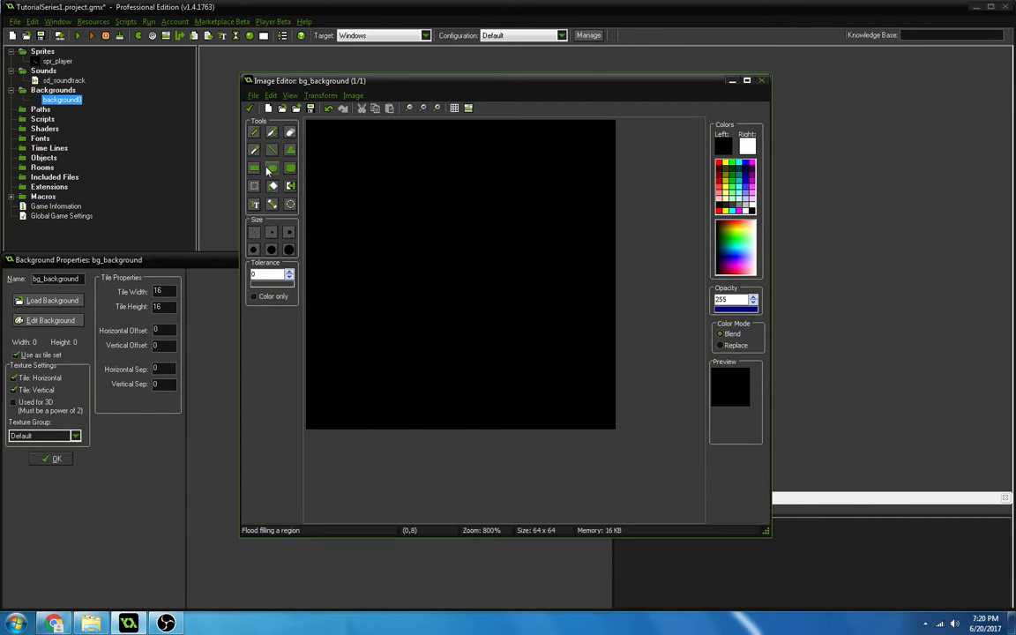
Draw scattered straight white lines across the black image and accept it into bg_background.
{"action": "left_click", "coordinate": [275, 156]}
{"action": "right_click_drag", "start_coordinate": [313, 127], "coordinate": [458, 355]}
{"action": "mouse_move", "coordinate": [434, 257]}
{"action": "right_mouse_down"}
{"action": "mouse_move", "coordinate": [449, 231]}
{"action": "mouse_move", "coordinate": [323, 200]}
{"action": "right_mouse_up"}
{"action": "right_click_drag", "start_coordinate": [323, 218], "coordinate": [342, 397]}
{"action": "mouse_move", "coordinate": [497, 367]}
{"action": "right_mouse_down"}
{"action": "mouse_move", "coordinate": [550, 207]}
{"action": "mouse_move", "coordinate": [441, 323]}
{"action": "right_mouse_up"}
{"action": "mouse_move", "coordinate": [405, 358]}
{"action": "right_mouse_down"}
{"action": "mouse_move", "coordinate": [389, 363]}
{"action": "mouse_move", "coordinate": [395, 248]}
{"action": "right_mouse_up"}
{"action": "right_click_drag", "start_coordinate": [443, 189], "coordinate": [520, 241]}
{"action": "mouse_move", "coordinate": [614, 388]}
{"action": "right_mouse_down"}
{"action": "mouse_move", "coordinate": [573, 401]}
{"action": "mouse_move", "coordinate": [483, 214]}
{"action": "right_mouse_up"}
{"action": "mouse_move", "coordinate": [496, 263]}
{"action": "right_mouse_down"}
{"action": "mouse_move", "coordinate": [580, 162]}
{"action": "mouse_move", "coordinate": [500, 146]}
{"action": "mouse_move", "coordinate": [374, 159]}
{"action": "right_mouse_up"}
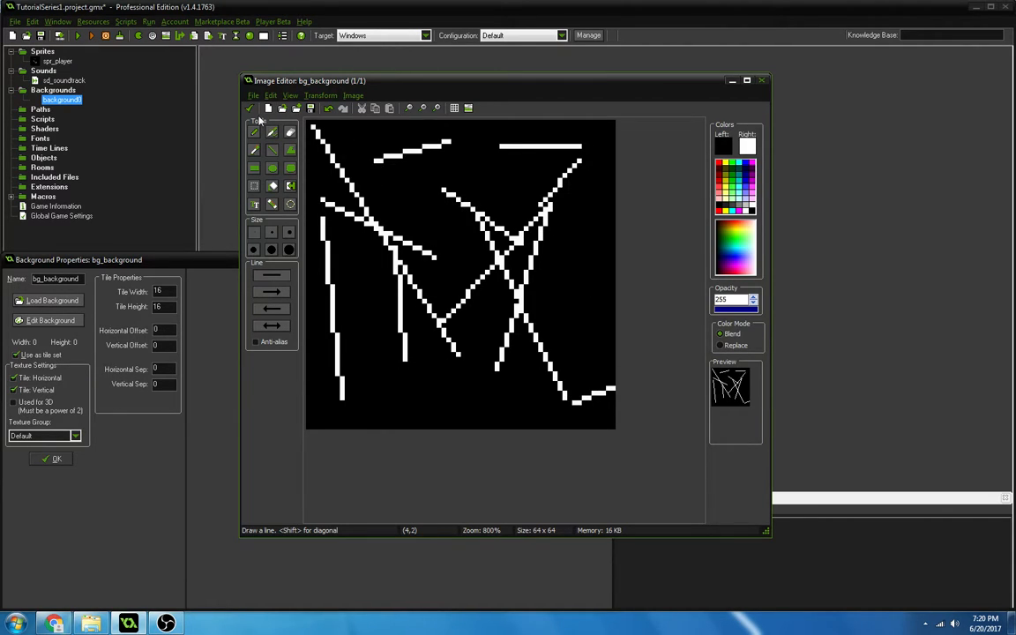
{"action": "left_click", "coordinate": [250, 107]}
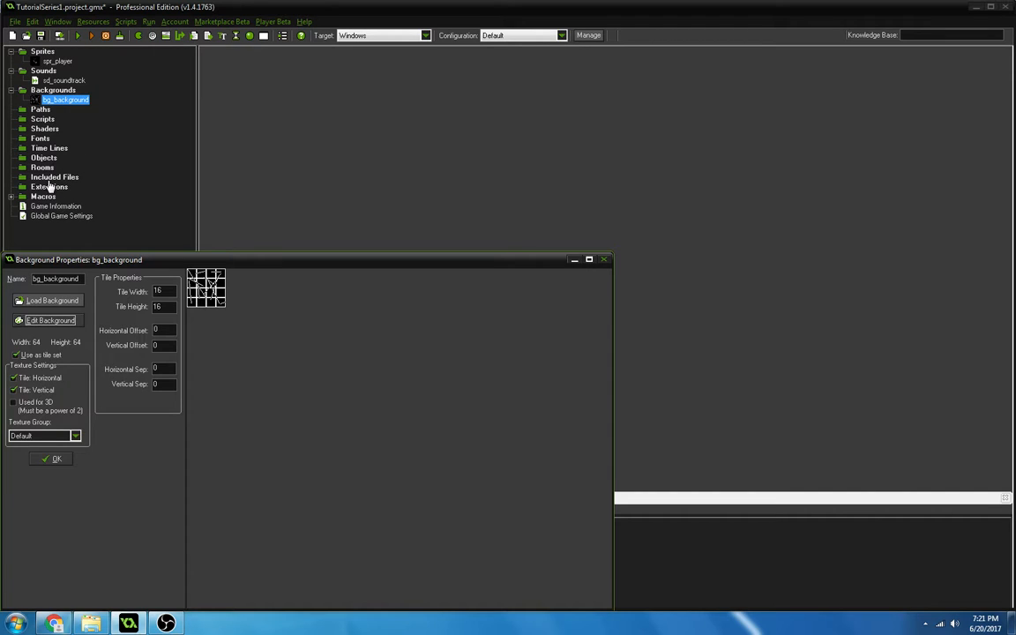
Try tile widths of 21, 11, 50 and 60 for bg_background and return the width to 16.
{"action": "double_click", "coordinate": [162, 290]}
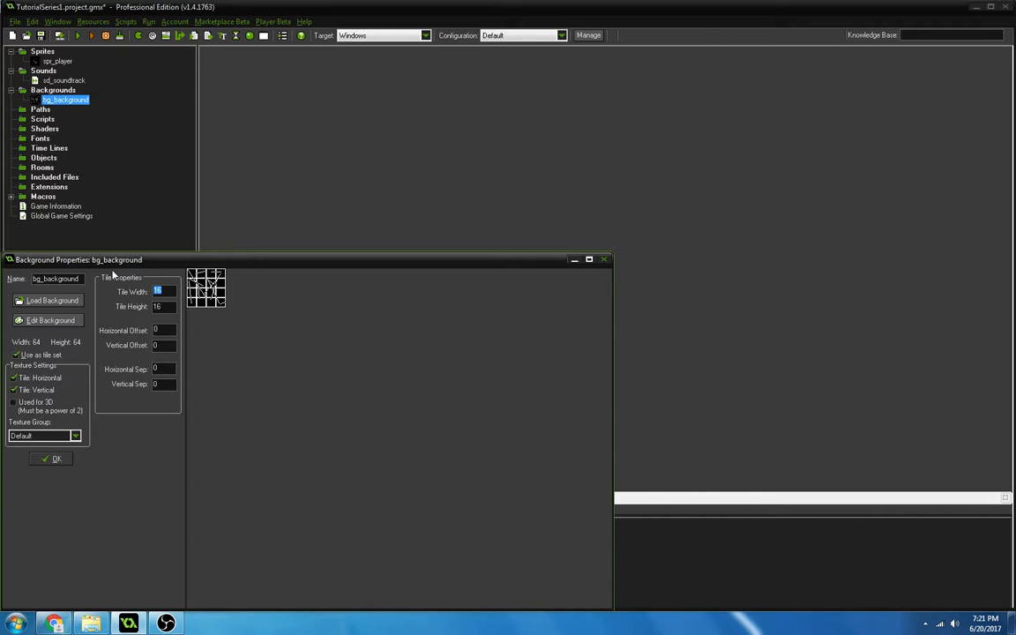
{"action": "type", "text": "1"}
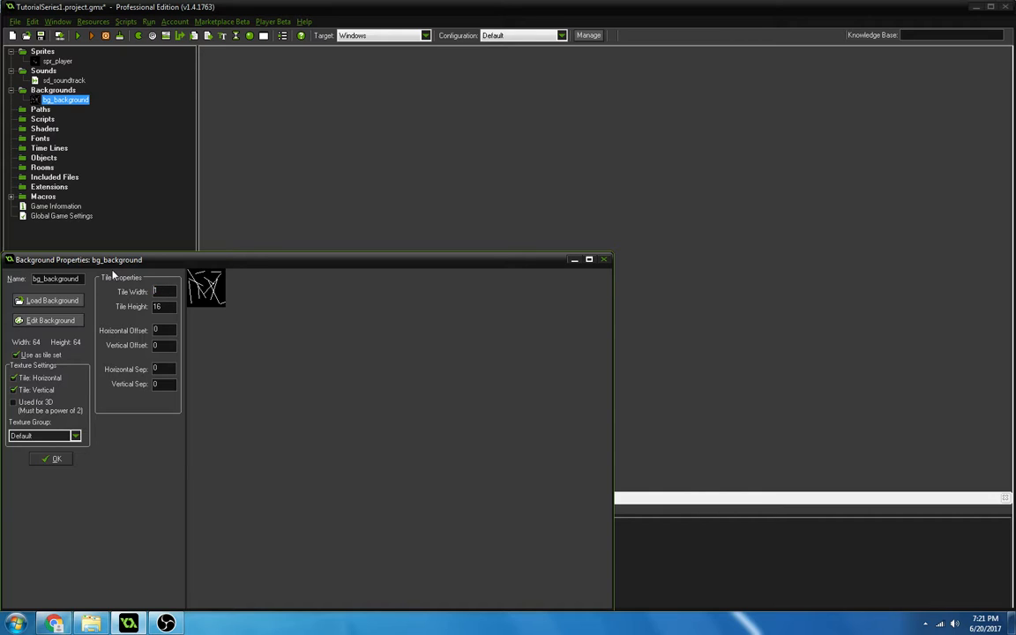
{"action": "type", "text": "2"}
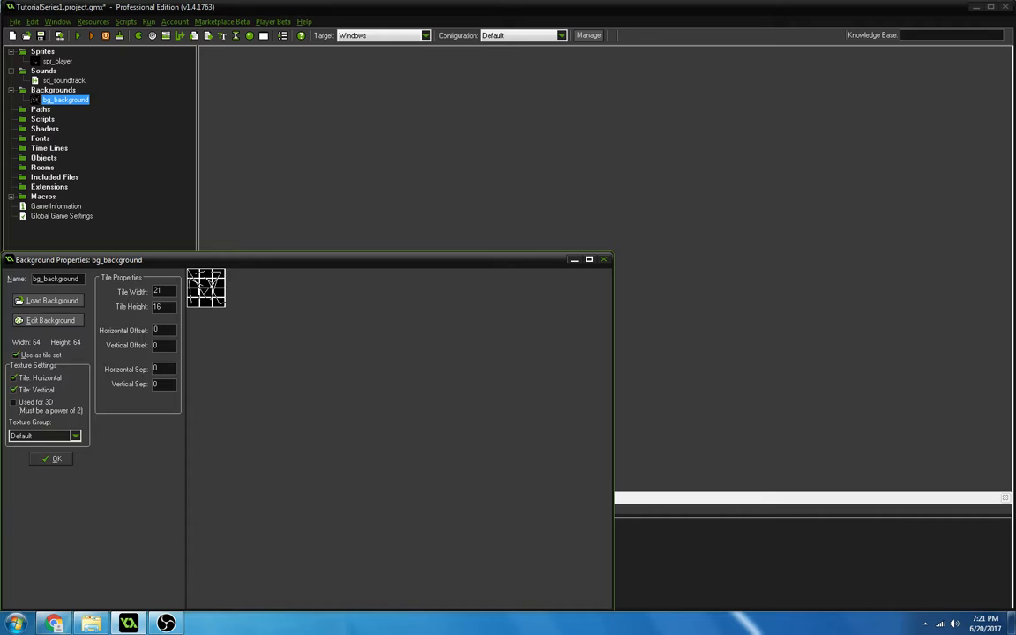
{"action": "key", "text": "BackSpace"}
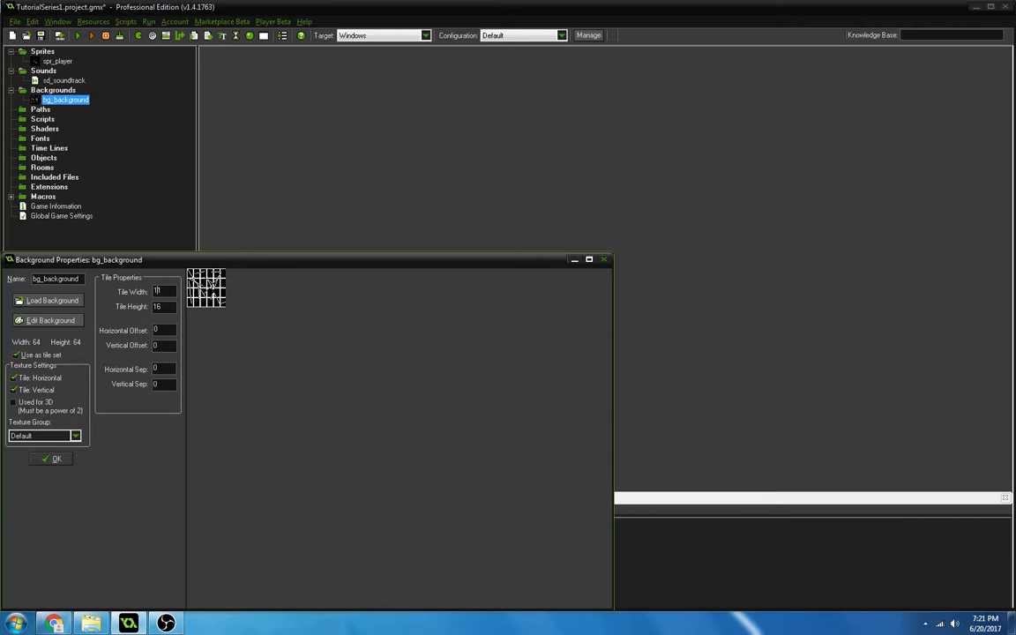
{"action": "type", "text": "1"}
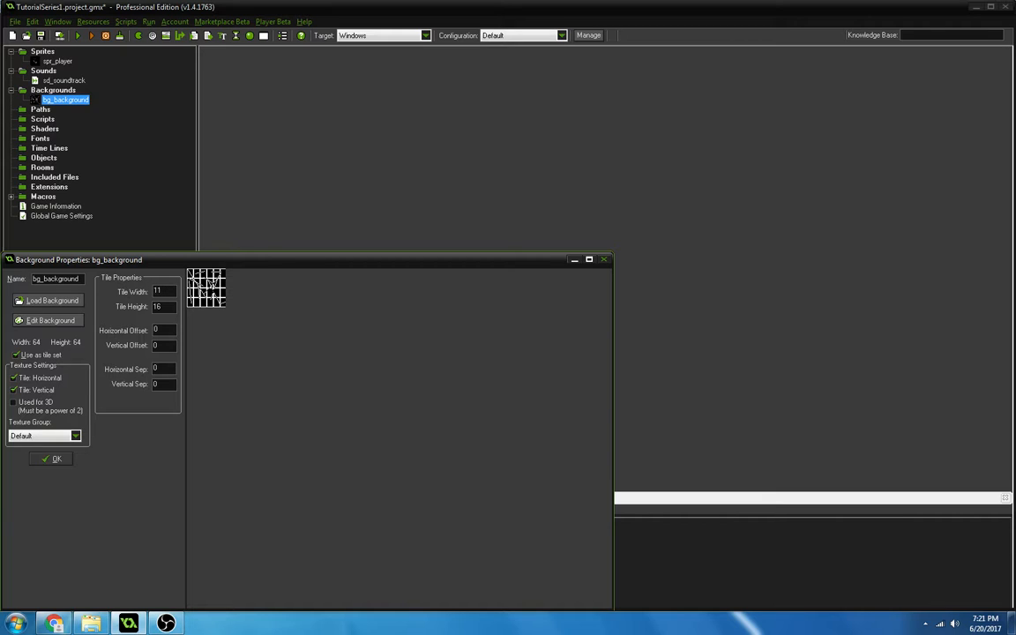
{"action": "key", "text": "BackSpace"}
{"action": "key", "text": "BackSpace"}
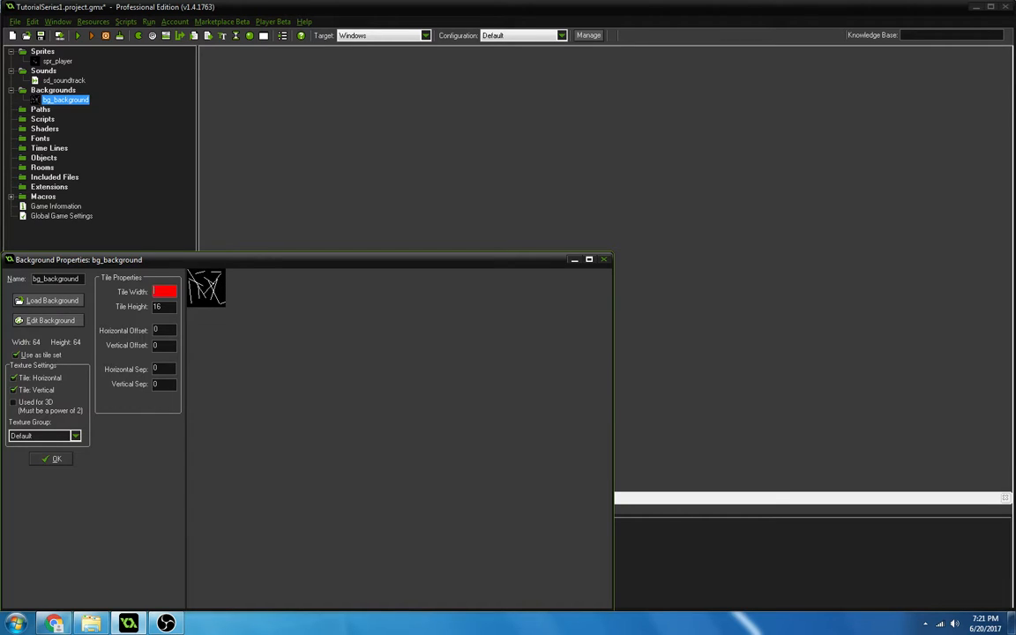
{"action": "type", "text": "50"}
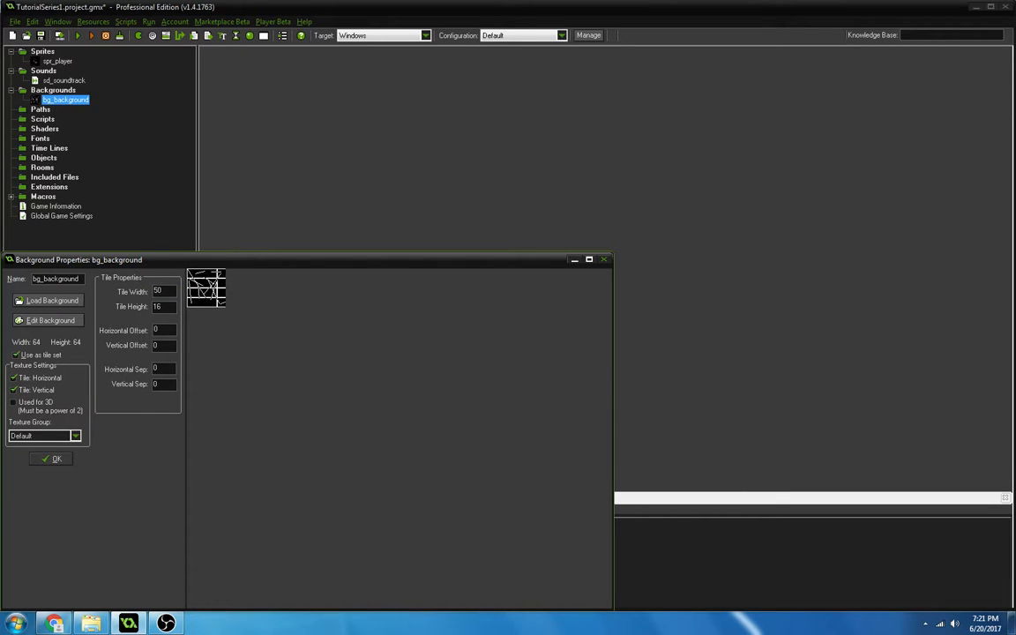
{"action": "key", "text": "BackSpace"}
{"action": "key", "text": "BackSpace"}
{"action": "type", "text": "60"}
{"action": "key", "text": "BackSpace"}
{"action": "key", "text": "BackSpace"}
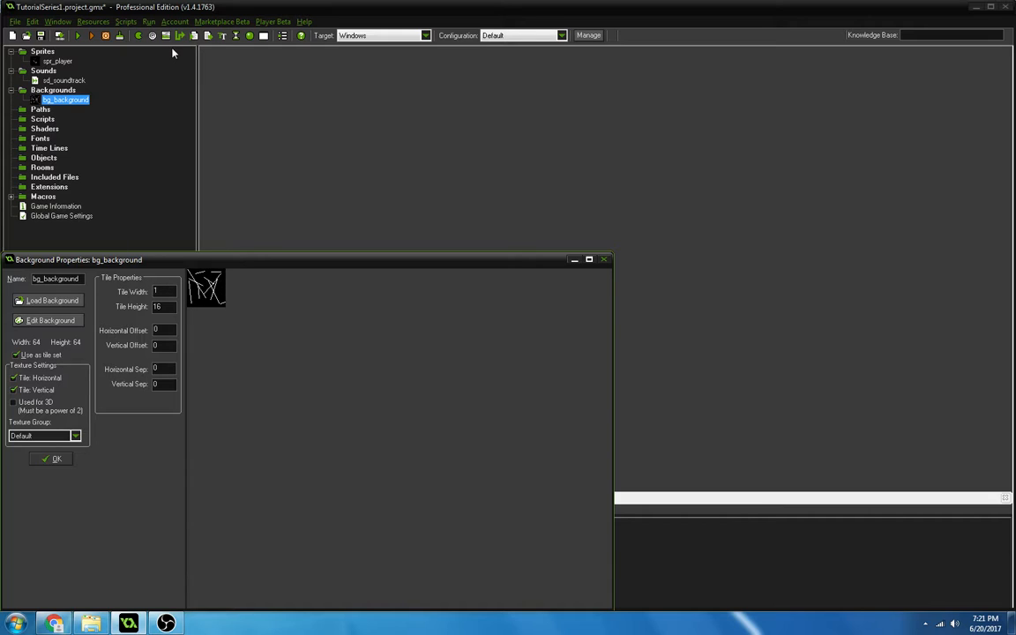
{"action": "type", "text": "6"}
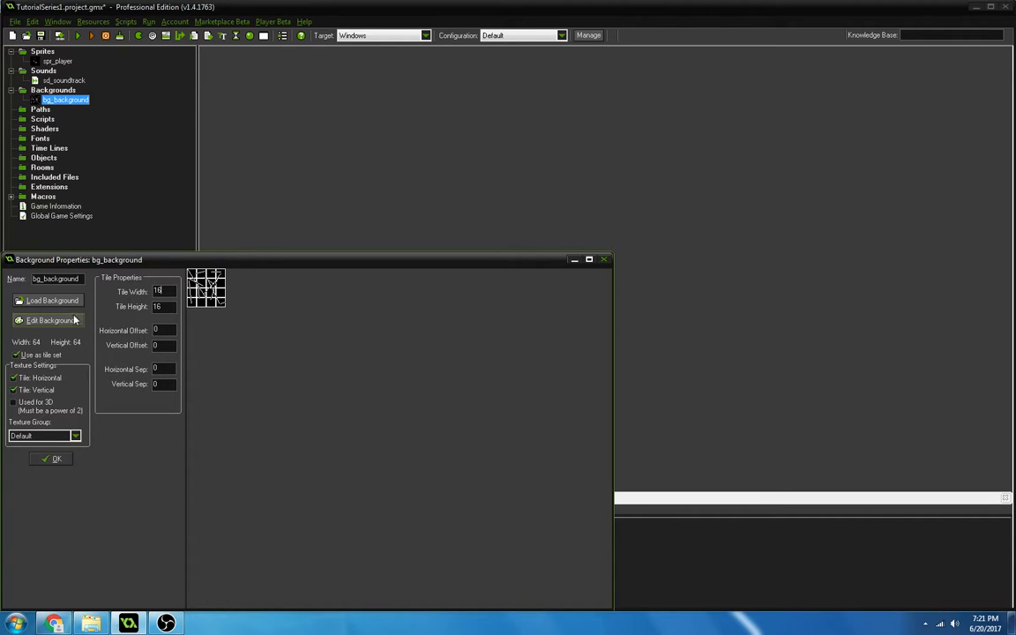
Turn off horizontal and vertical tiling in bg_background's texture settings.
{"action": "left_click", "coordinate": [39, 379]}
{"action": "left_click", "coordinate": [40, 391]}
{"action": "left_click", "coordinate": [48, 404]}
{"action": "left_click", "coordinate": [48, 405]}
{"action": "left_click", "coordinate": [48, 405]}
{"action": "left_click", "coordinate": [50, 406]}
{"action": "left_click", "coordinate": [50, 406]}
{"action": "left_click", "coordinate": [50, 406]}
{"action": "left_click", "coordinate": [41, 378]}
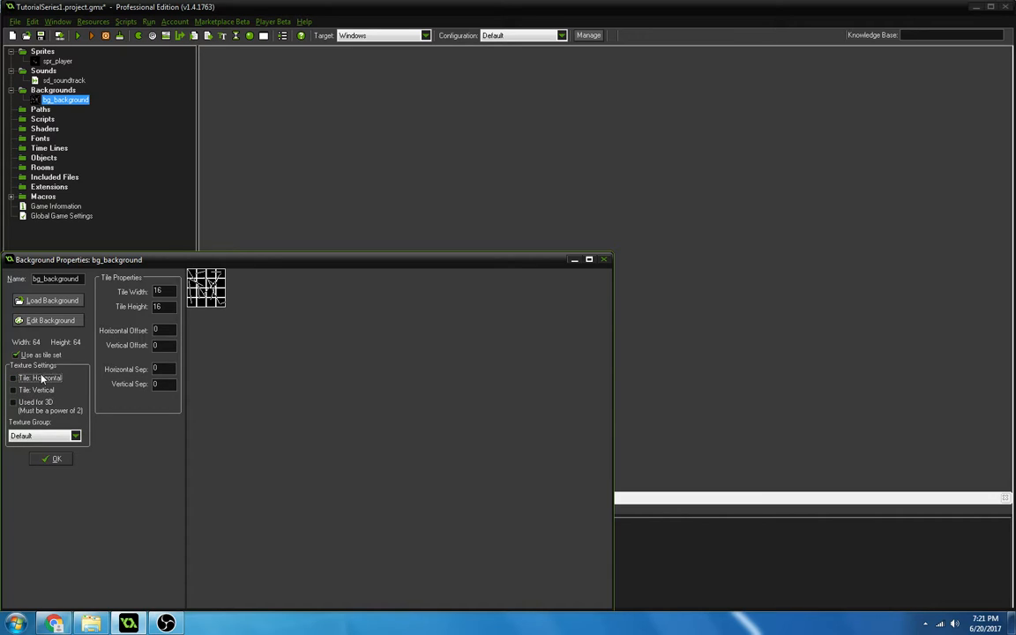
Try the 3D-use option on bg_background, switch it off again and accept the background properties.
{"action": "left_click", "coordinate": [50, 403]}
{"action": "left_click", "coordinate": [50, 403]}
{"action": "left_click", "coordinate": [50, 403]}
{"action": "left_click", "coordinate": [51, 405]}
{"action": "left_click", "coordinate": [52, 408]}
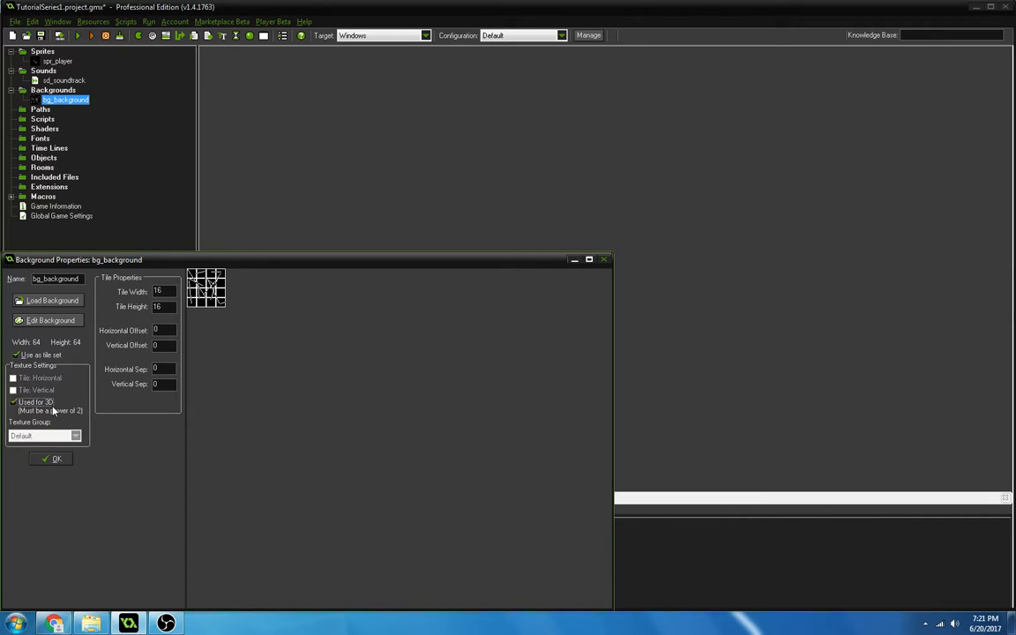
{"action": "left_click", "coordinate": [53, 409]}
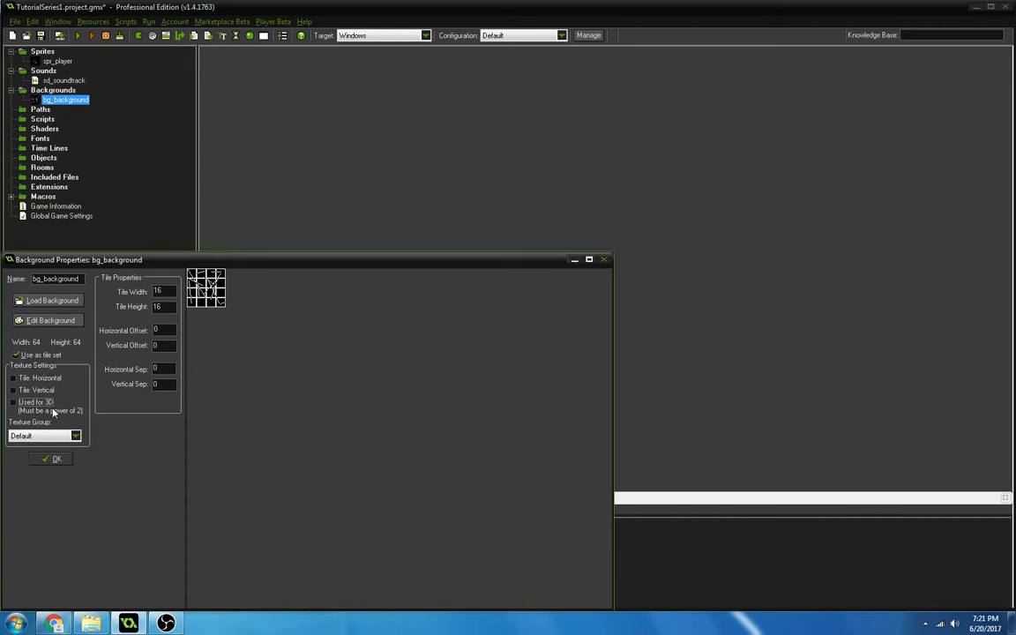
{"action": "left_click", "coordinate": [58, 459]}
Create a new path resource and plot a closed rectangle with points at (224,96), (352,96), (352,256) and (224,256).
{"action": "right_click", "coordinate": [41, 109]}
{"action": "left_click", "coordinate": [55, 116]}
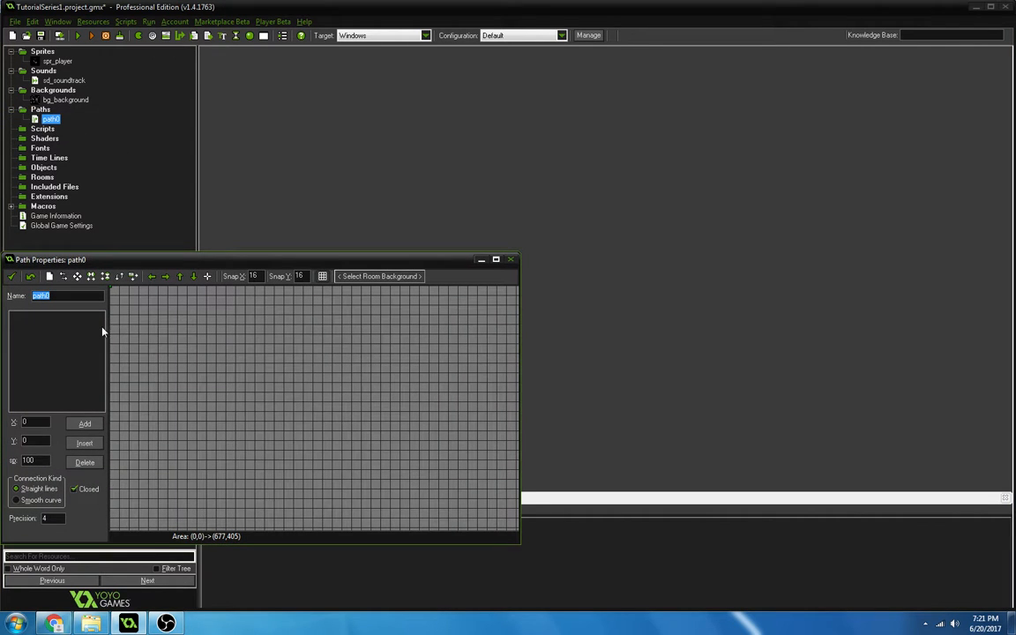
{"action": "left_click", "coordinate": [157, 324]}
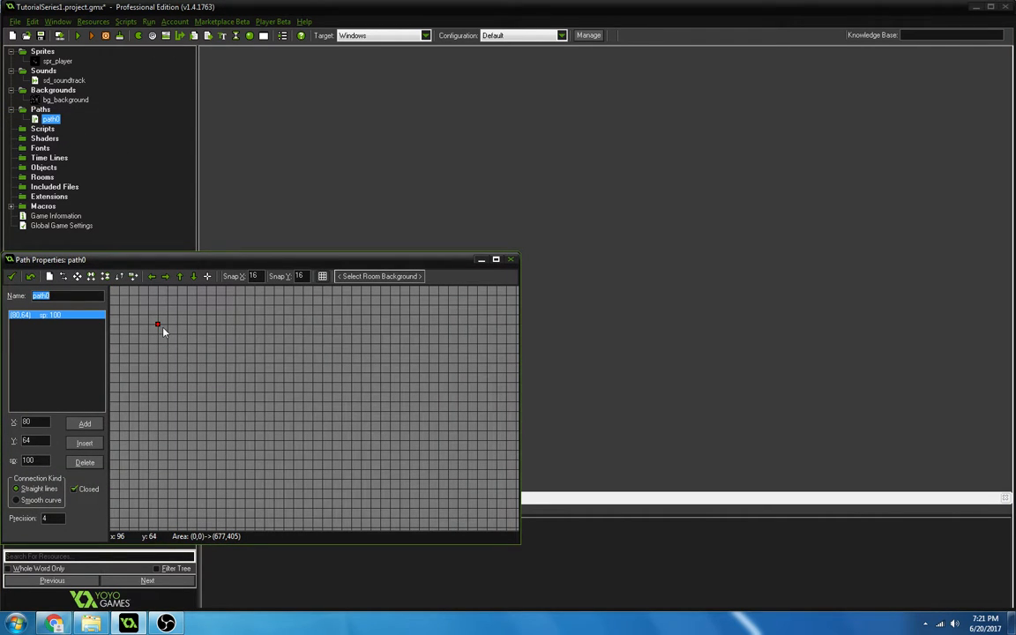
{"action": "left_click_drag", "start_coordinate": [163, 331], "coordinate": [327, 350]}
{"action": "right_click", "coordinate": [244, 333]}
{"action": "left_click", "coordinate": [246, 346]}
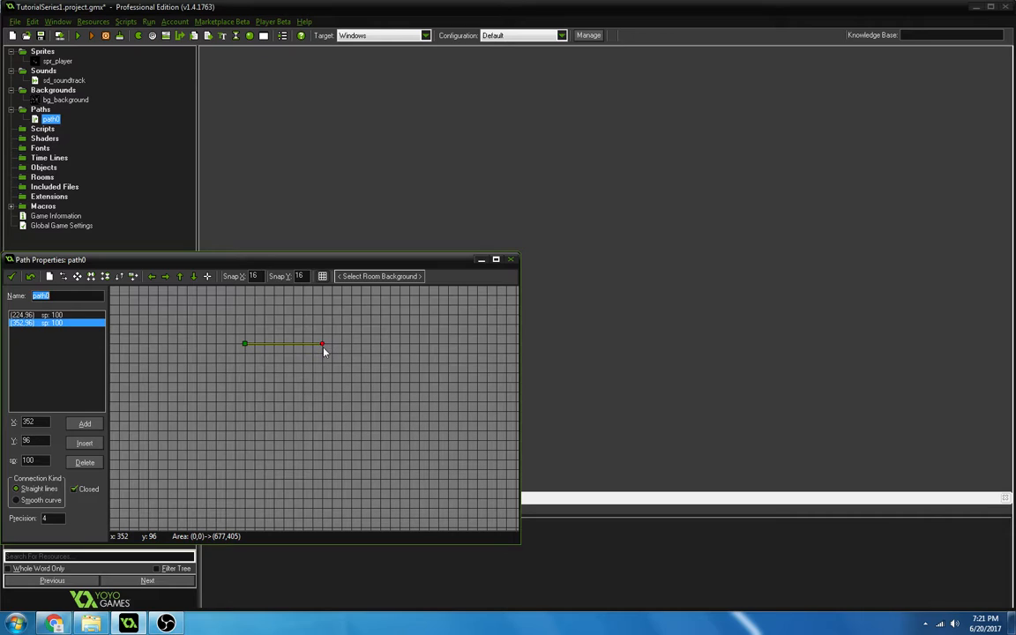
{"action": "left_click", "coordinate": [342, 345]}
{"action": "left_click_drag", "start_coordinate": [342, 345], "coordinate": [328, 445]}
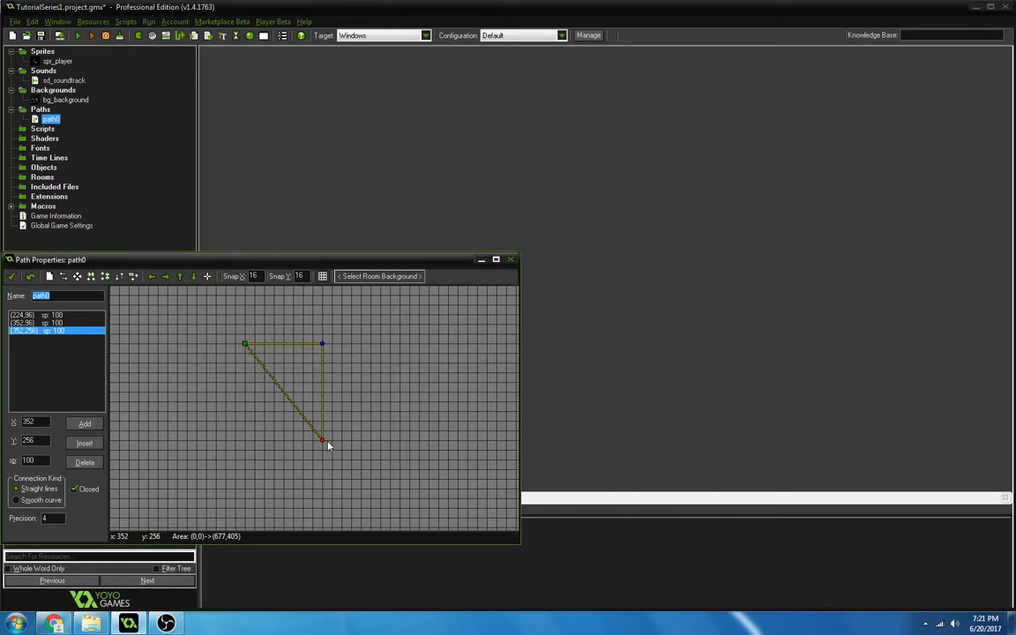
{"action": "left_click_drag", "start_coordinate": [236, 437], "coordinate": [245, 443]}
Rename the rectangular path pth_1 and accept its properties.
{"action": "left_click_drag", "start_coordinate": [58, 337], "coordinate": [4, 293]}
{"action": "type", "text": "p"}
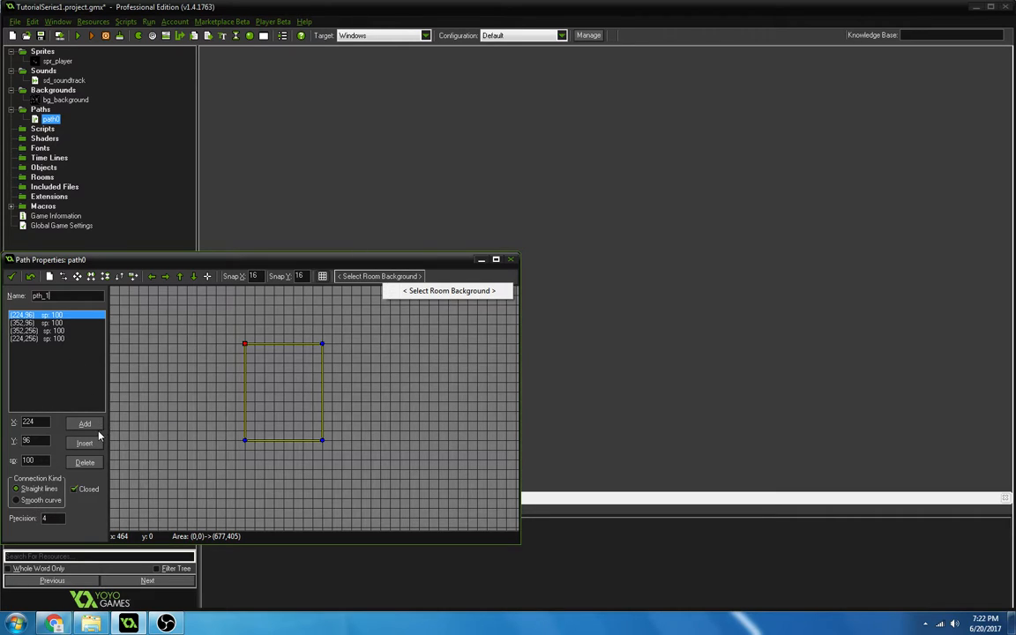
{"action": "left_click", "coordinate": [11, 276]}
Create a new script resource and name it scr_runcontrol.
{"action": "right_click", "coordinate": [42, 128]}
{"action": "left_click", "coordinate": [40, 136]}
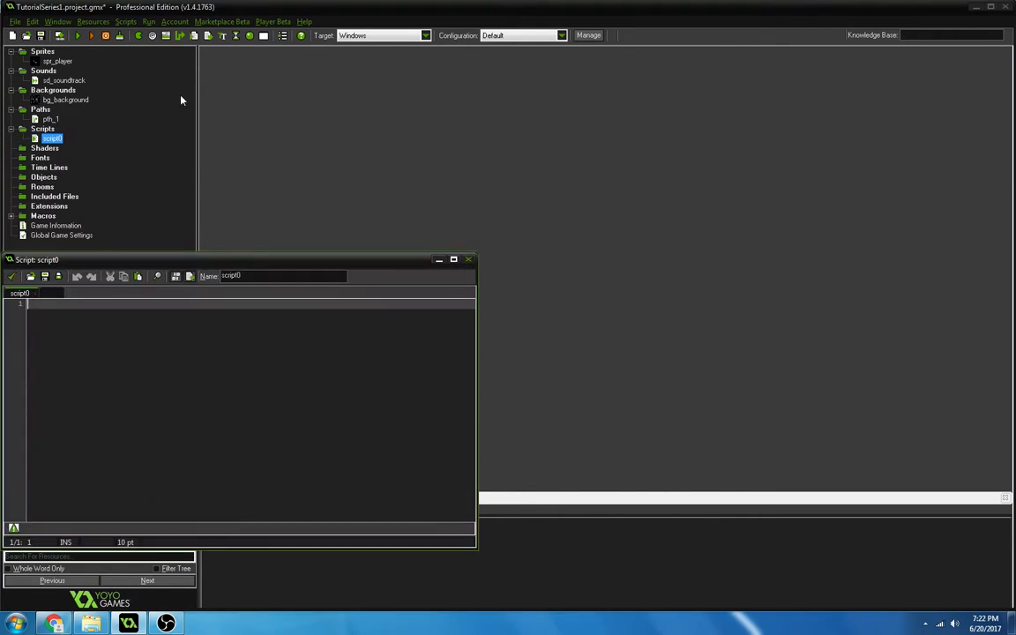
{"action": "type", "text": "///"}
{"action": "key", "text": "BackSpace"}
{"action": "key", "text": "BackSpace"}
{"action": "key", "text": "BackSpace"}
{"action": "double_click", "coordinate": [277, 276]}
{"action": "type", "text": "scr_runcontro"}
Add the header comment ///scr_runcontrol at the start of the script and accept it.
{"action": "left_click", "coordinate": [130, 412]}
{"action": "type", "text": "///scr_runc"}
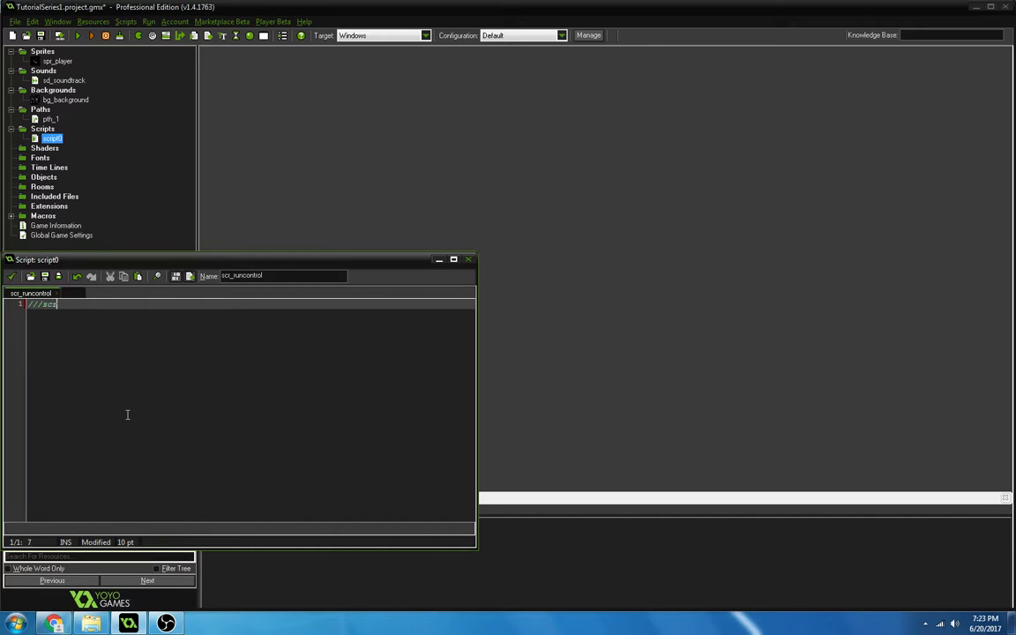
{"action": "type", "text": "ontrol"}
{"action": "key", "text": "Return"}
{"action": "key", "text": "Return"}
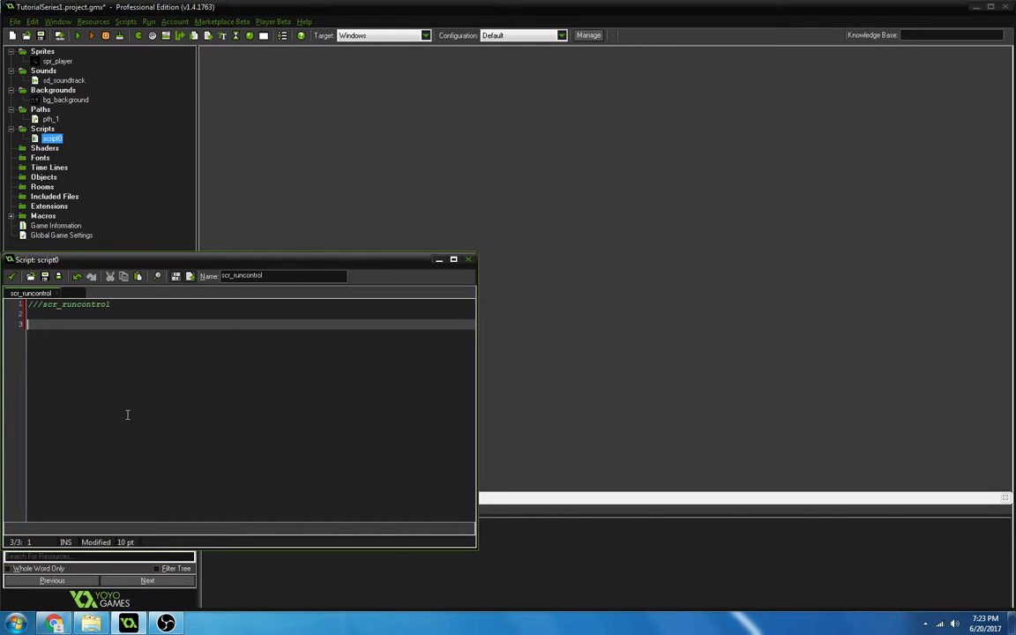
{"action": "type", "text": "KEK1"}
{"action": "key", "text": "BackSpace"}
{"action": "key", "text": "BackSpace"}
{"action": "key", "text": "BackSpace"}
{"action": "key", "text": "BackSpace"}
{"action": "left_click", "coordinate": [10, 278]}
Create a new shader resource, look at its fragment code, and name the shader shd_1.
{"action": "right_click", "coordinate": [54, 149]}
{"action": "left_click", "coordinate": [40, 156]}
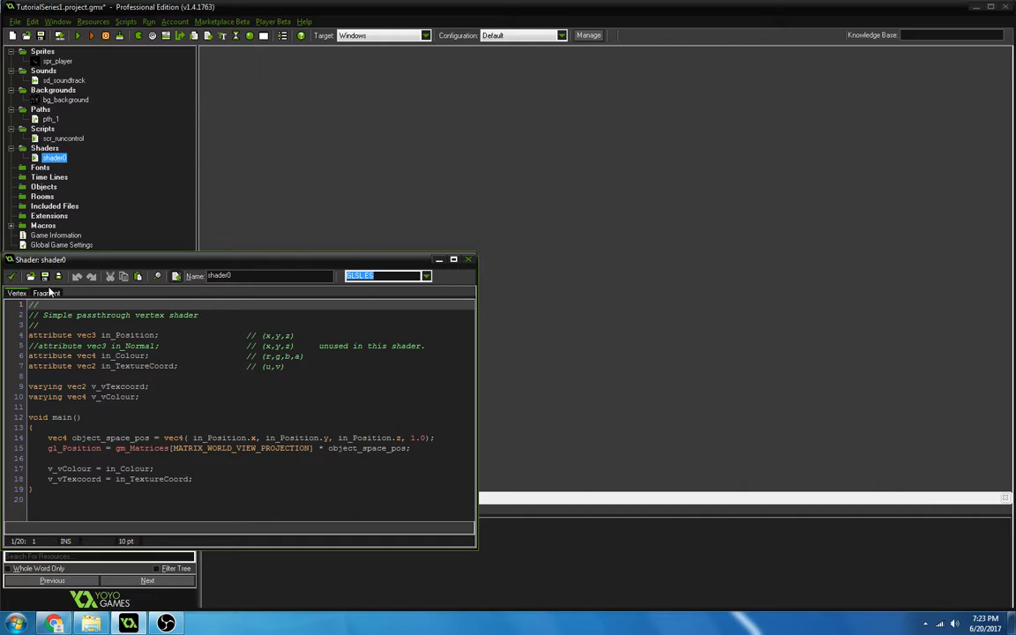
{"action": "left_click", "coordinate": [49, 294]}
{"action": "double_click", "coordinate": [216, 276]}
{"action": "type", "text": "sdd_"}
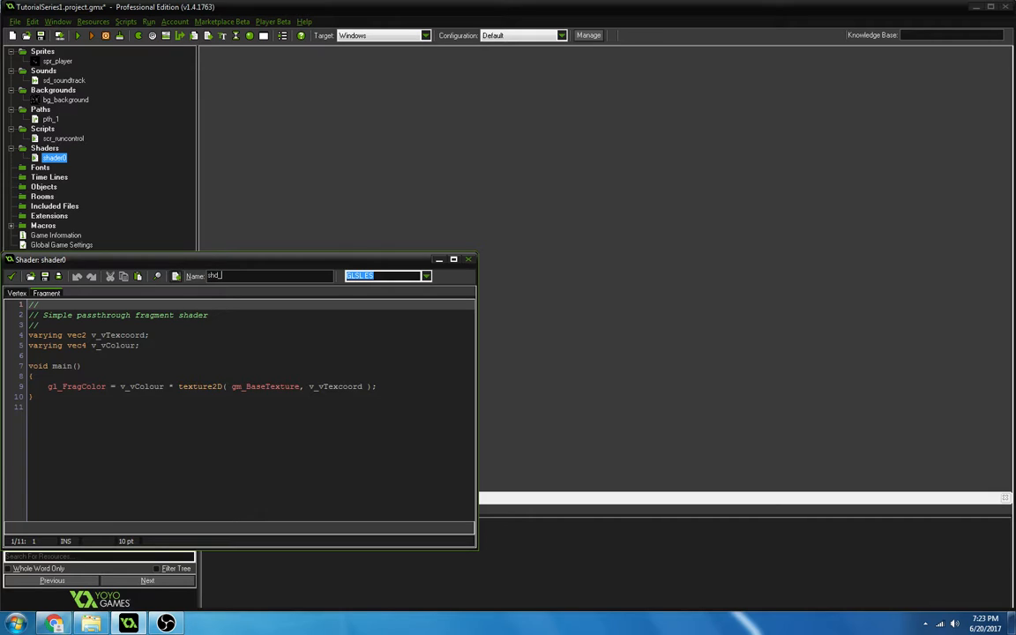
{"action": "type", "text": "1"}
Look over the vertex code of shd_1 and accept the shader.
{"action": "left_click", "coordinate": [15, 295]}
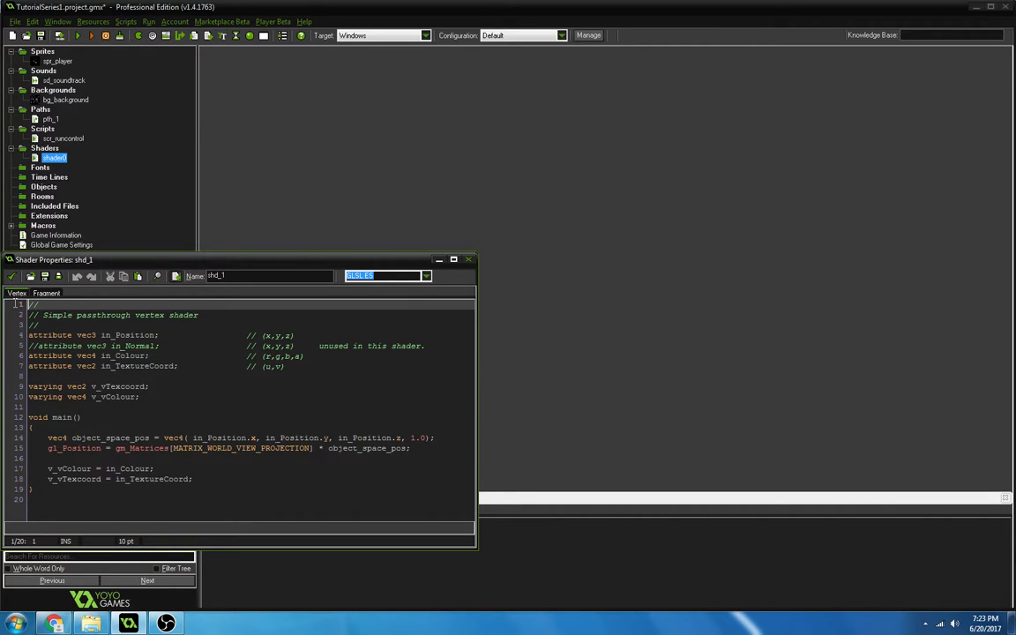
{"action": "left_click_drag", "start_coordinate": [169, 479], "coordinate": [187, 510]}
{"action": "left_click", "coordinate": [187, 509]}
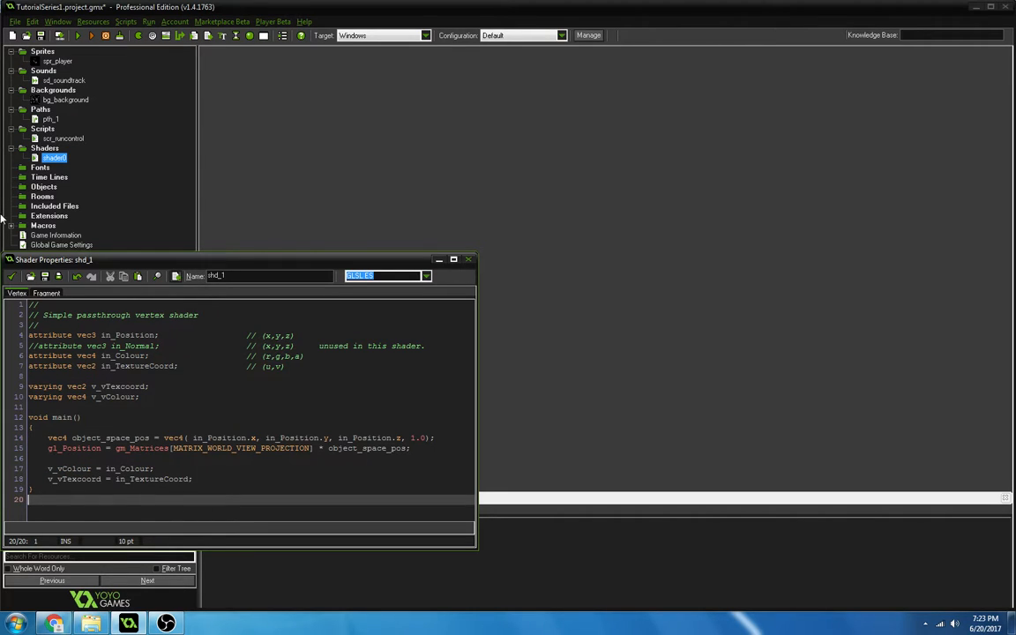
{"action": "left_click", "coordinate": [8, 281]}
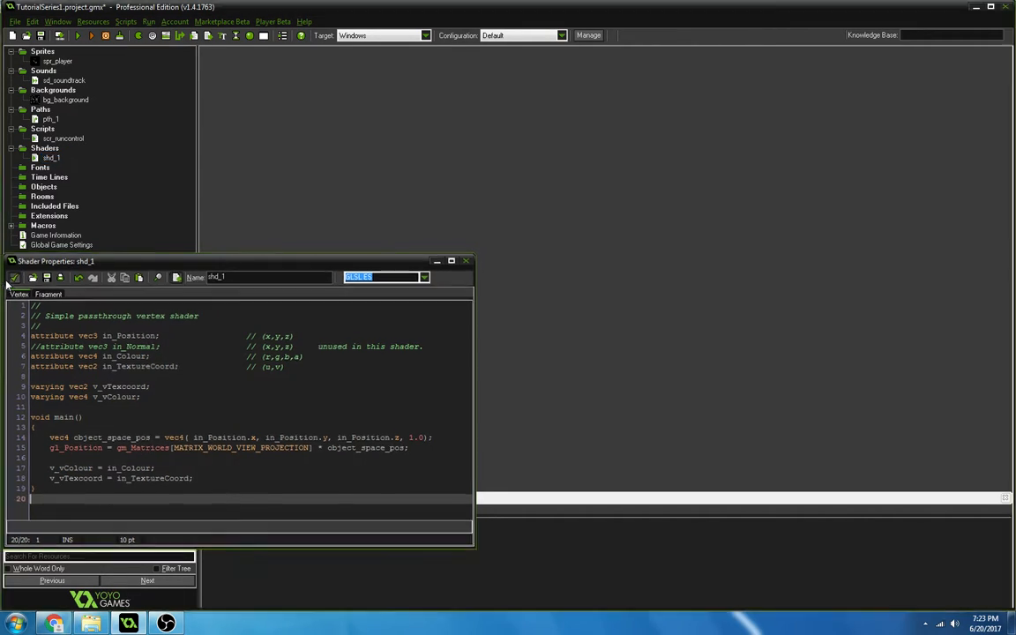
Create a new font resource and name it fnt_1.
{"action": "right_click", "coordinate": [40, 169]}
{"action": "left_click", "coordinate": [39, 172]}
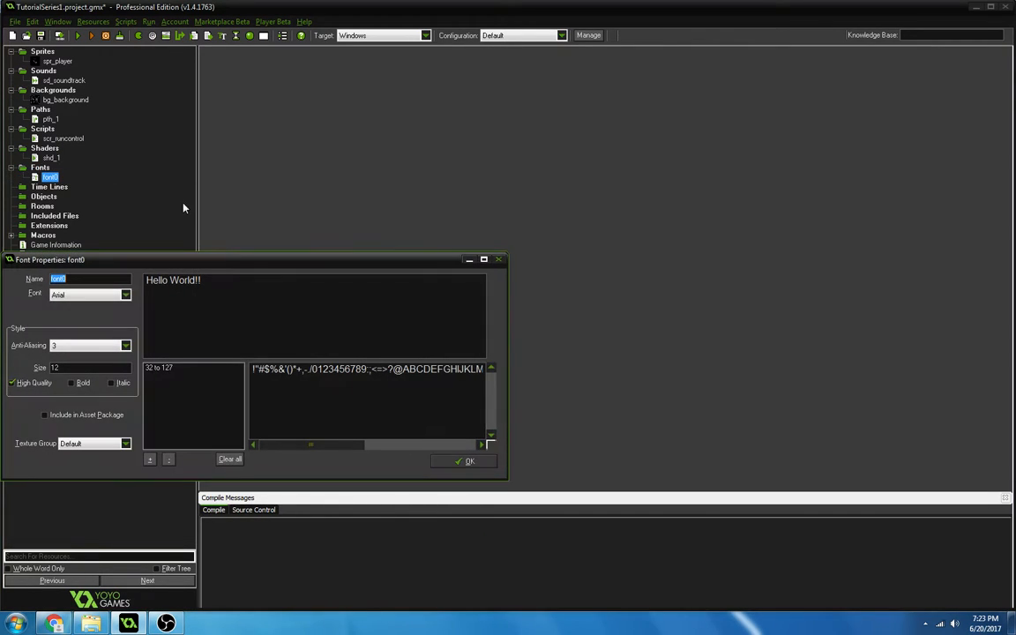
{"action": "key", "text": "BackSpace"}
{"action": "type", "text": "fnt_1"}
Look through the available typefaces for fnt_1 and set the font size to 59.
{"action": "left_click", "coordinate": [125, 295]}
{"action": "scroll", "coordinate": [125, 315], "scroll_direction": "down", "scroll_amount": 10}
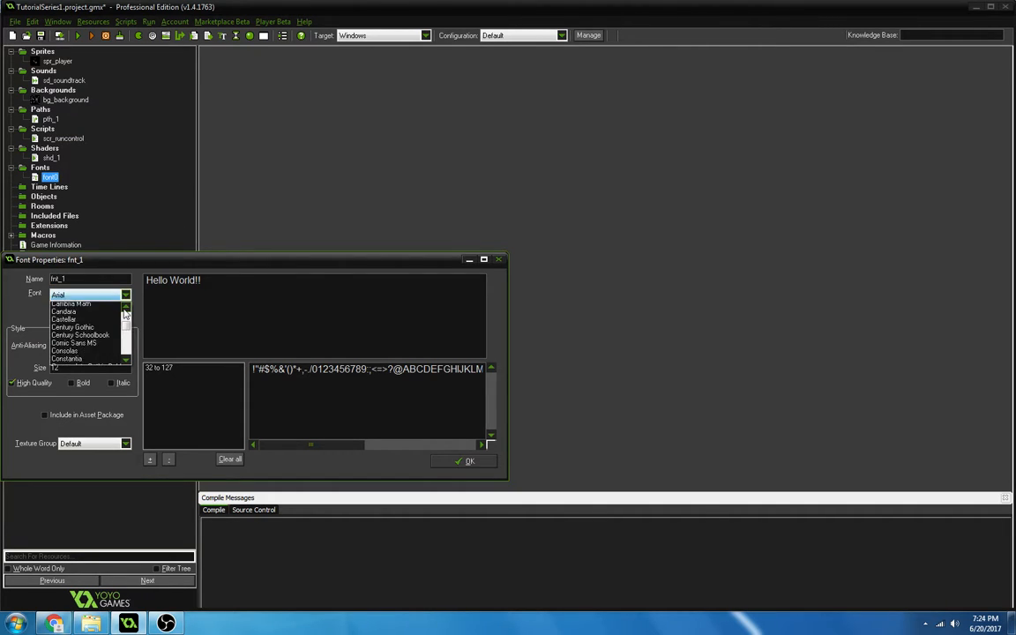
{"action": "scroll", "coordinate": [125, 316], "scroll_direction": "down", "scroll_amount": 15}
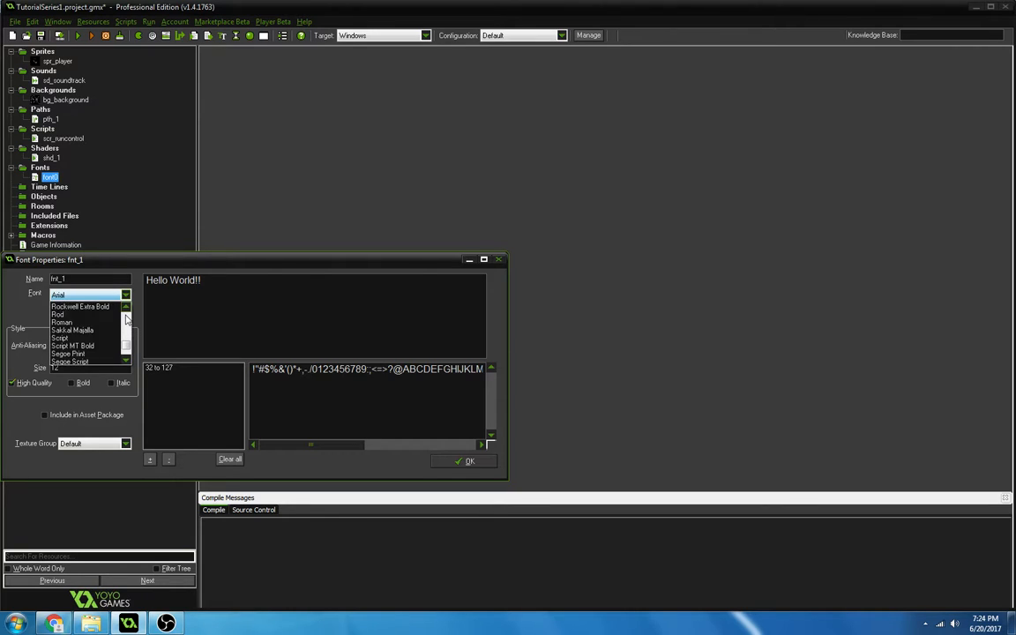
{"action": "left_click", "coordinate": [282, 338]}
{"action": "left_click_drag", "start_coordinate": [98, 371], "coordinate": [2, 351]}
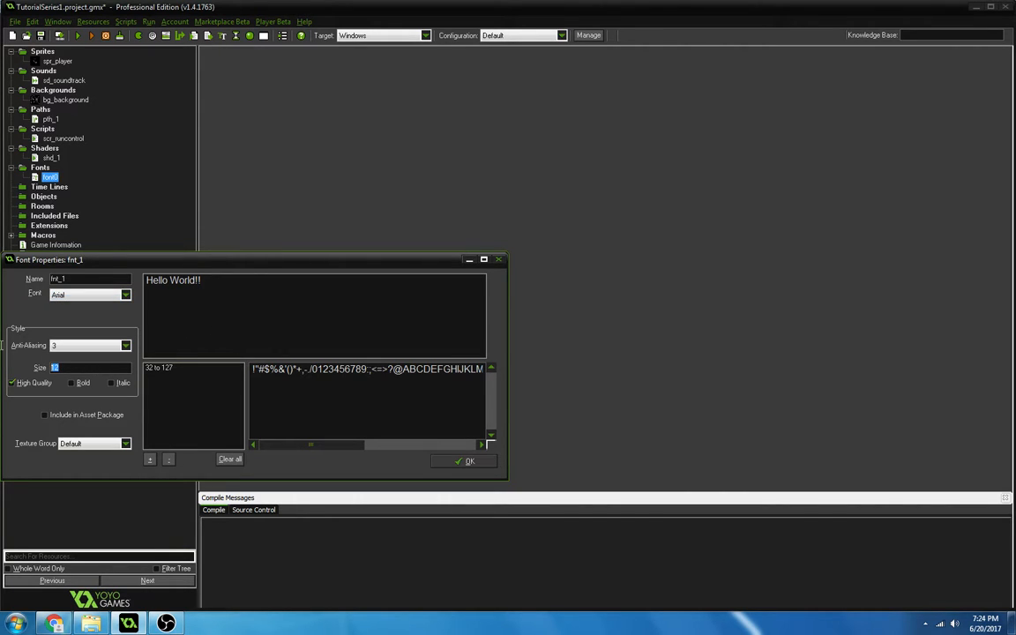
{"action": "type", "text": "50"}
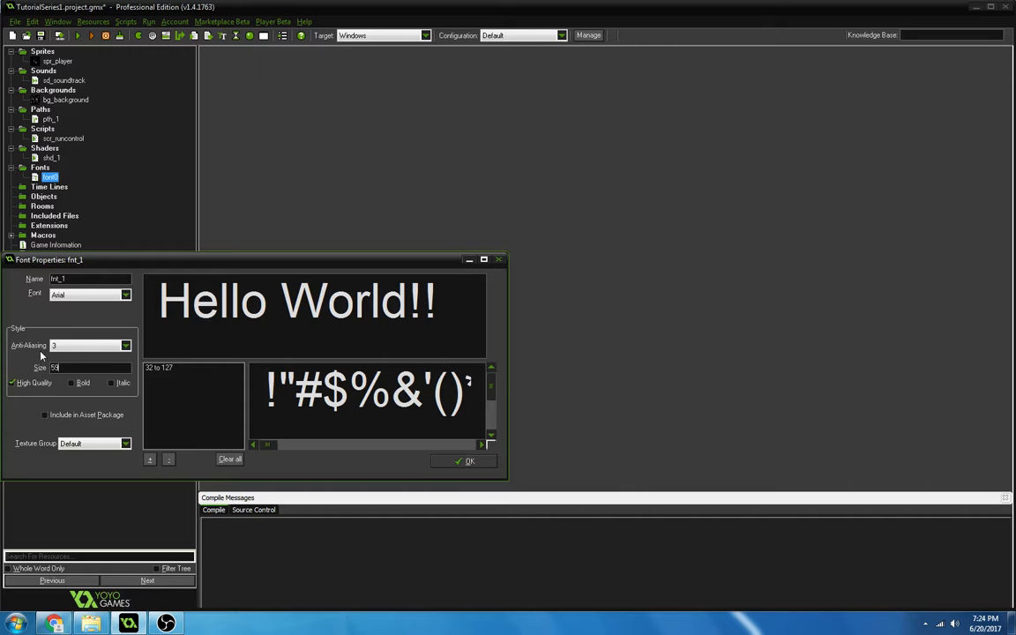
Set the font's anti-aliasing to 2, make it bold and italic, and accept its properties.
{"action": "left_click", "coordinate": [88, 345]}
{"action": "left_click", "coordinate": [86, 358]}
{"action": "left_click", "coordinate": [86, 347]}
{"action": "left_click", "coordinate": [92, 373]}
{"action": "left_click", "coordinate": [89, 347]}
{"action": "left_click", "coordinate": [55, 373]}
{"action": "left_click", "coordinate": [71, 382]}
{"action": "left_click", "coordinate": [111, 382]}
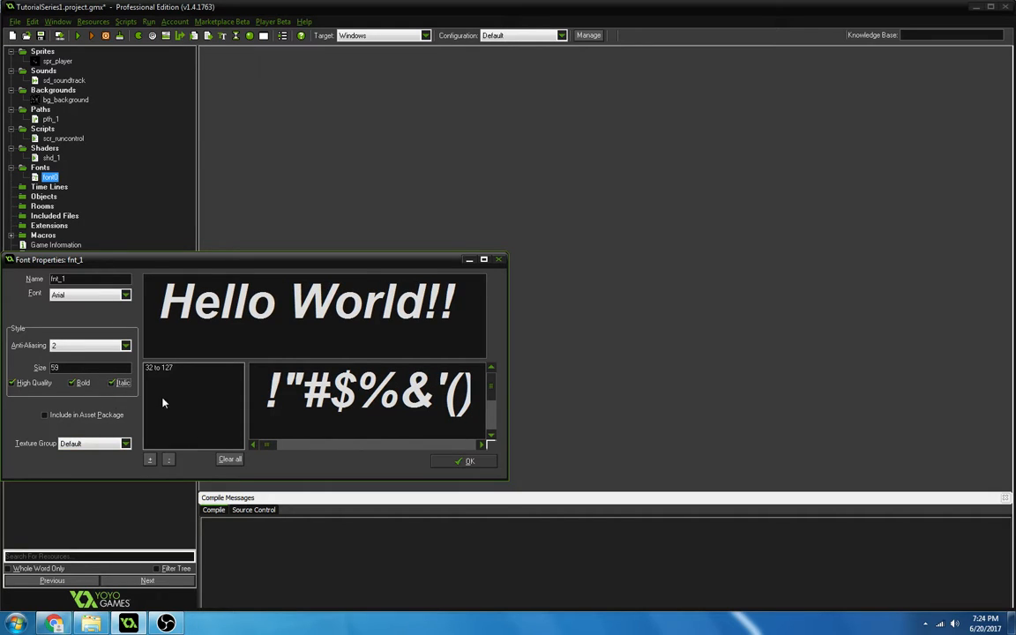
{"action": "left_click", "coordinate": [469, 464]}
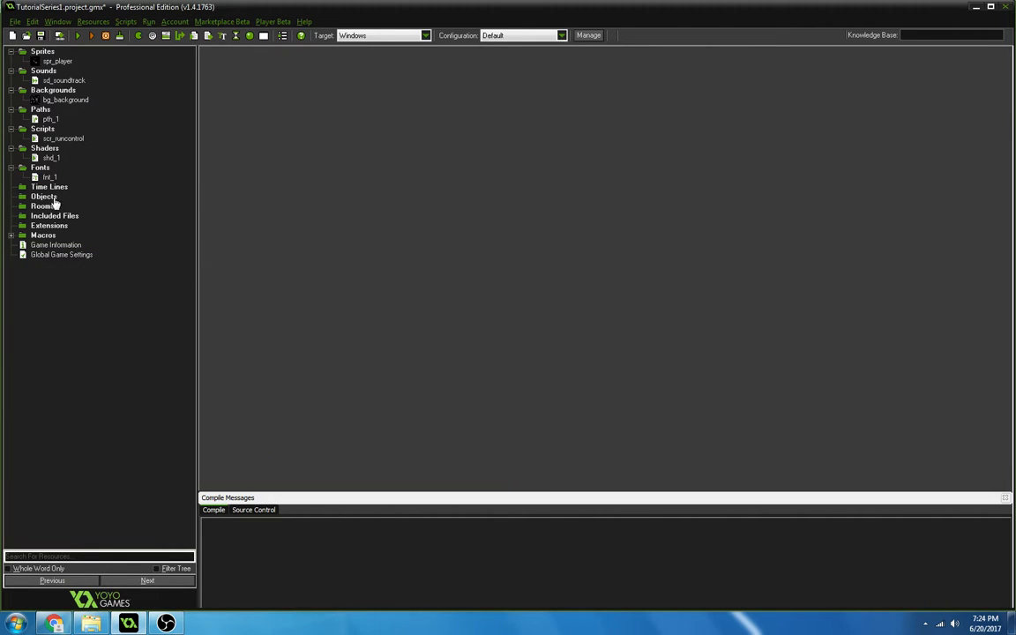
Create a new time line resource and name it tml_1.
{"action": "right_click", "coordinate": [48, 187]}
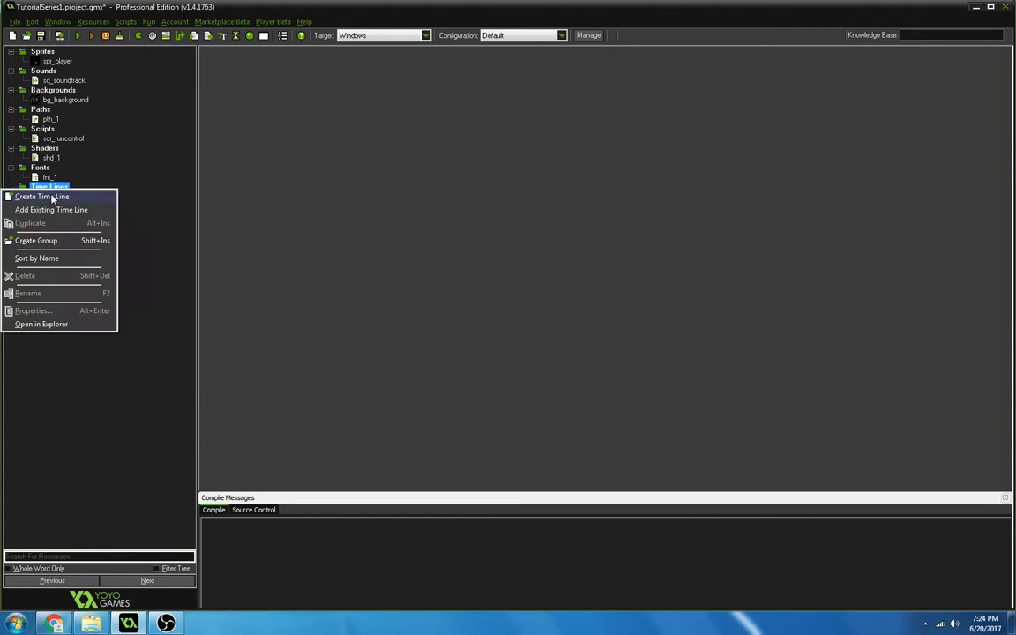
{"action": "left_click", "coordinate": [43, 198]}
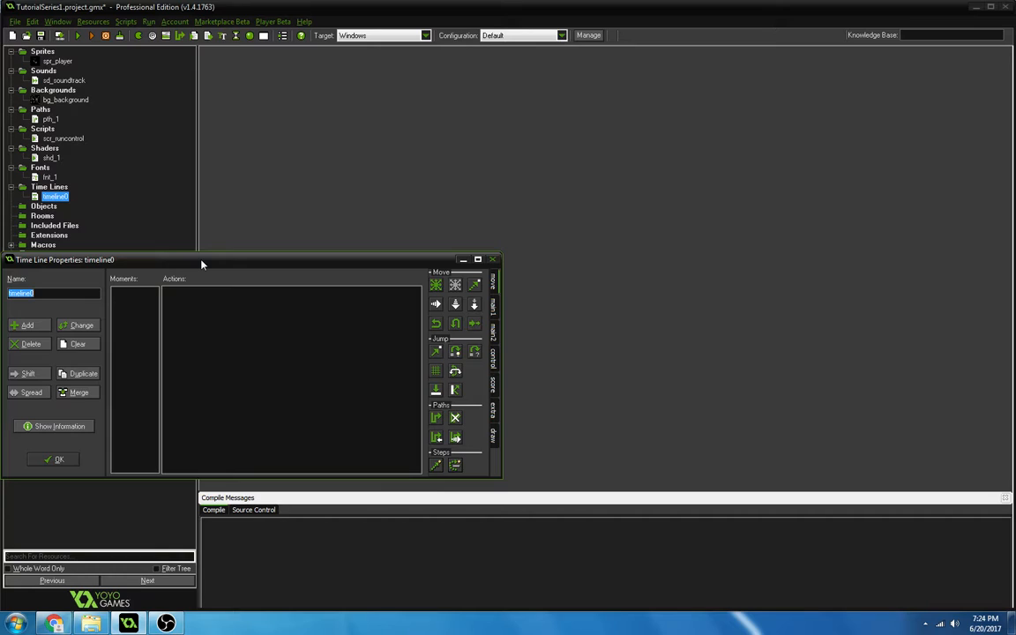
{"action": "type", "text": "tml_1"}
Add a moment at step 15 to the time line and give it an Execute Code action.
{"action": "left_click", "coordinate": [32, 324]}
{"action": "type", "text": "1"}
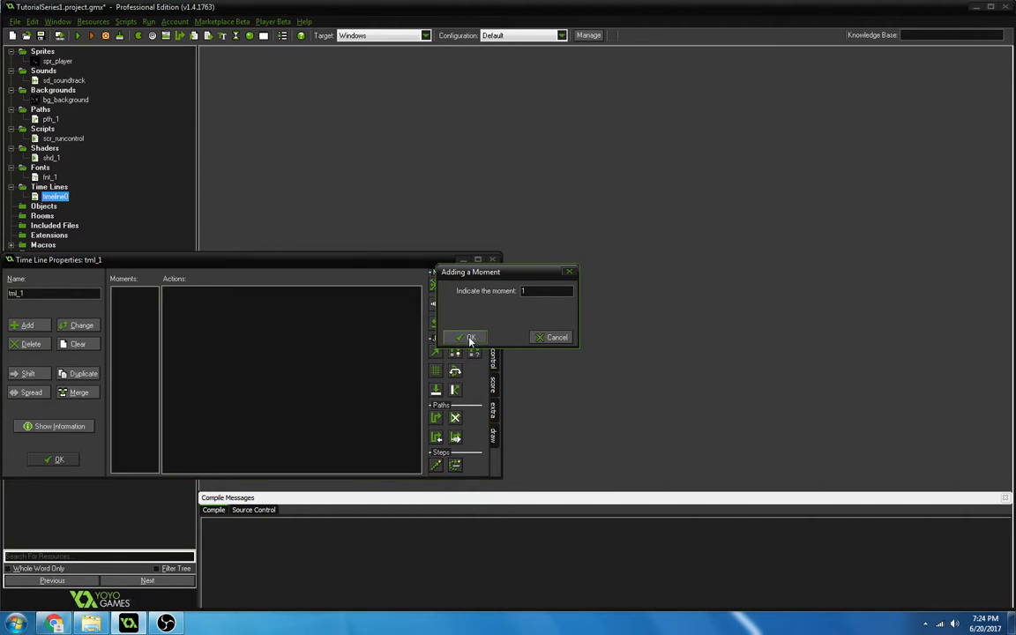
{"action": "type", "text": "5"}
{"action": "left_click", "coordinate": [472, 338]}
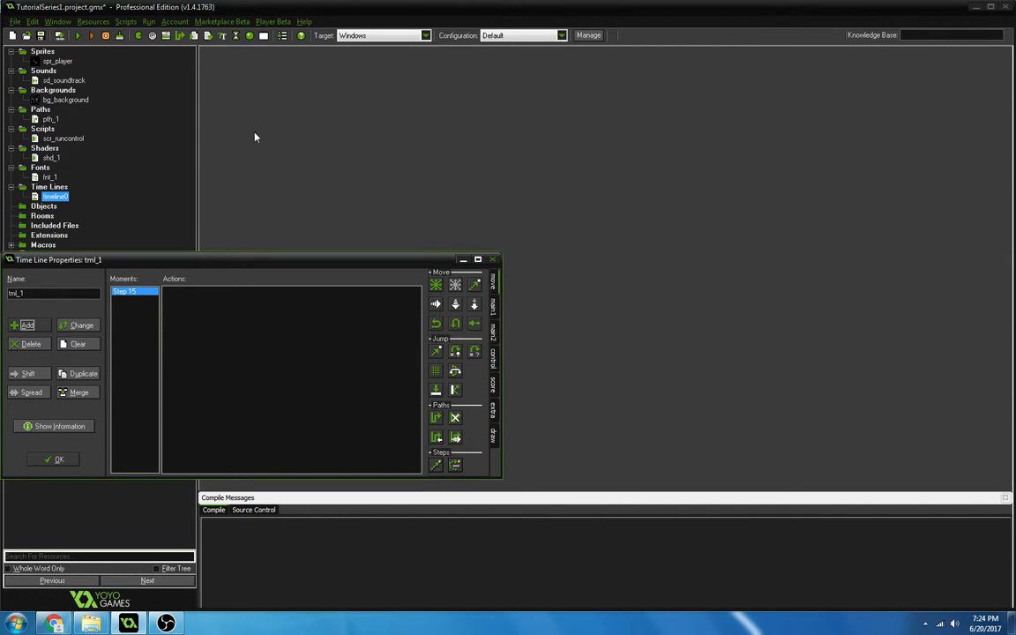
{"action": "left_click", "coordinate": [495, 360]}
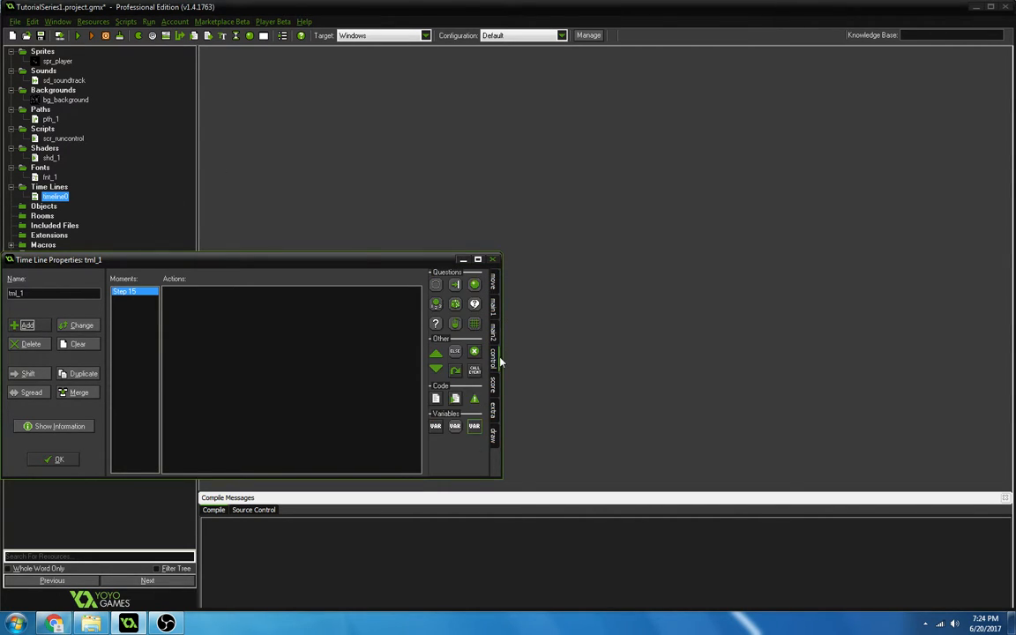
{"action": "left_click_drag", "start_coordinate": [435, 398], "coordinate": [303, 329]}
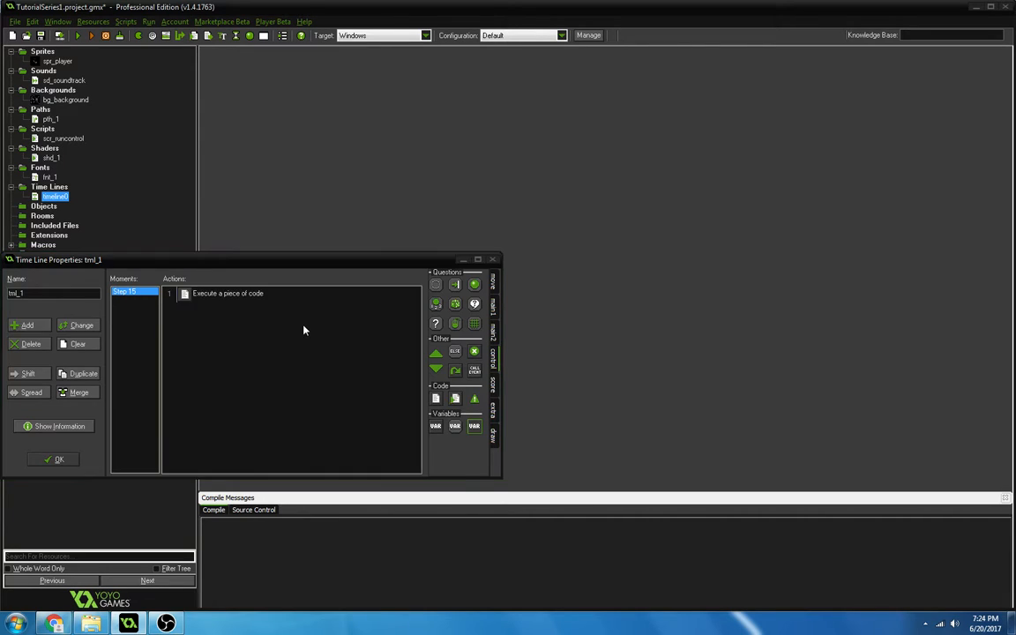
{"action": "type", "text": "game"}
{"action": "key", "text": "BackSpace"}
{"action": "key", "text": "BackSpace"}
{"action": "key", "text": "BackSpace"}
{"action": "key", "text": "BackSpace"}
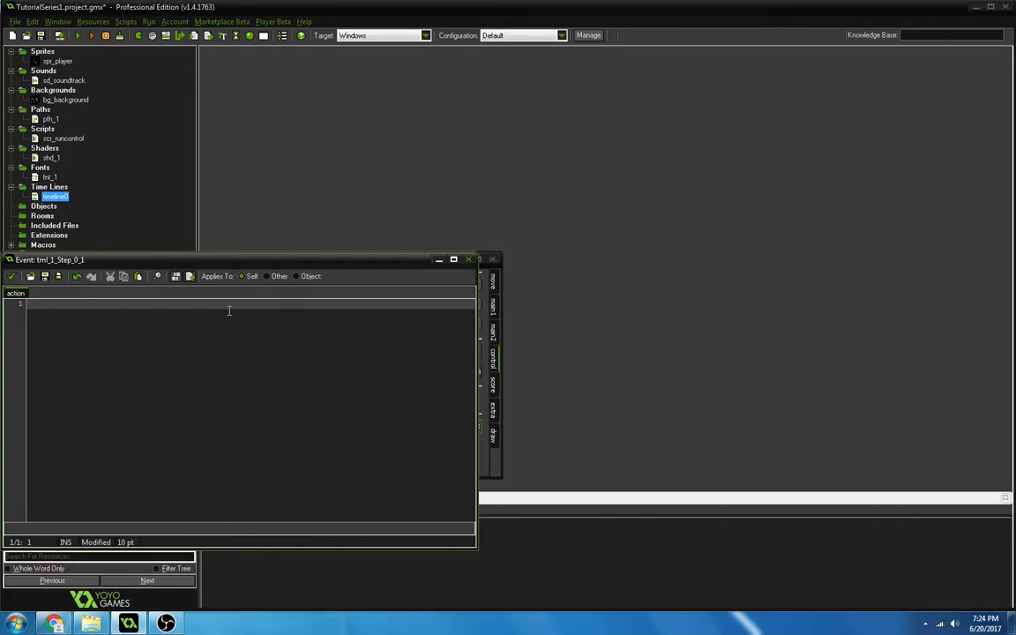
{"action": "type", "text": "obj_player"}
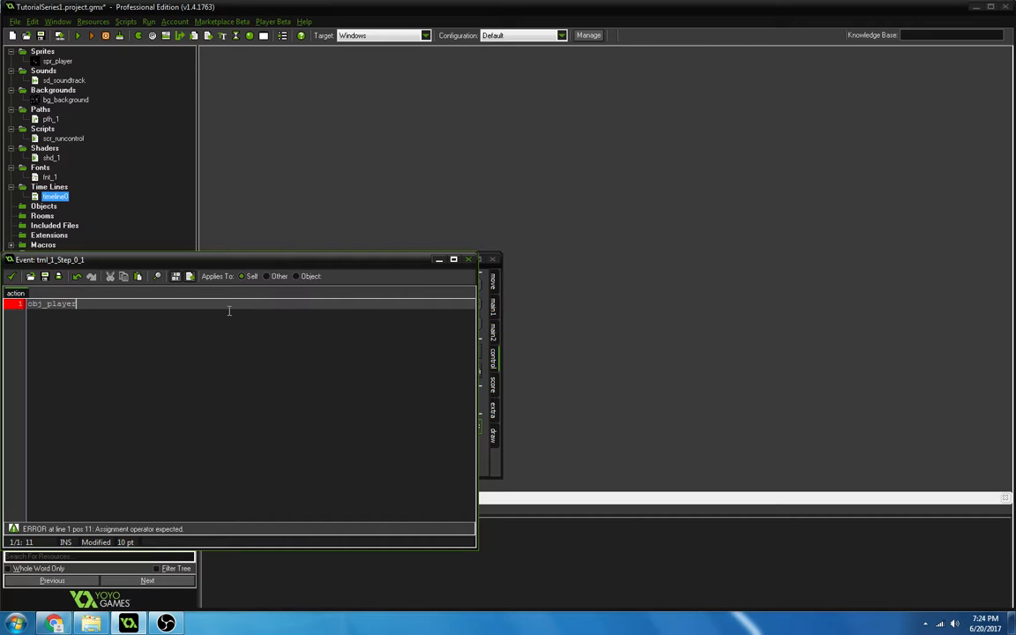
{"action": "key", "text": "ctrl+a"}
{"action": "key", "text": "BackSpace"}
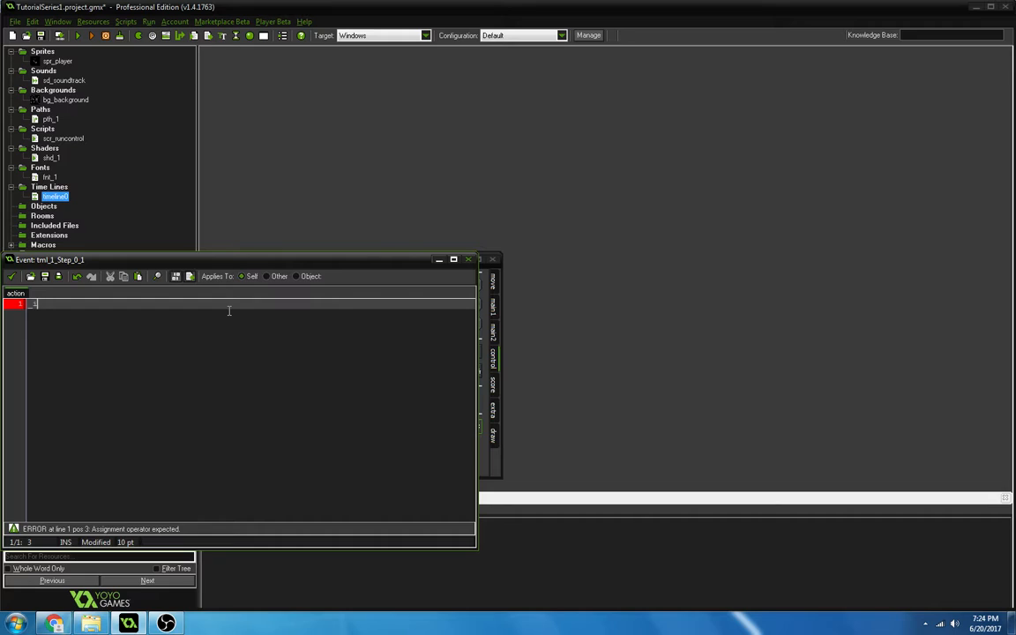
Enter the instance_create function on the first line of the step 15 moment's code.
{"action": "type", "text": "instnce_"}
{"action": "key", "text": "BackSpace"}
{"action": "key", "text": "BackSpace"}
{"action": "key", "text": "BackSpace"}
{"action": "key", "text": "BackSpace"}
{"action": "type", "text": "nace"}
{"action": "key", "text": "BackSpace"}
{"action": "key", "text": "BackSpace"}
{"action": "key", "text": "BackSpace"}
{"action": "key", "text": "BackSpace"}
{"action": "type", "text": "anc"}
{"action": "key", "text": "BackSpace"}
{"action": "key", "text": "BackSpace"}
{"action": "type", "text": "nce_"}
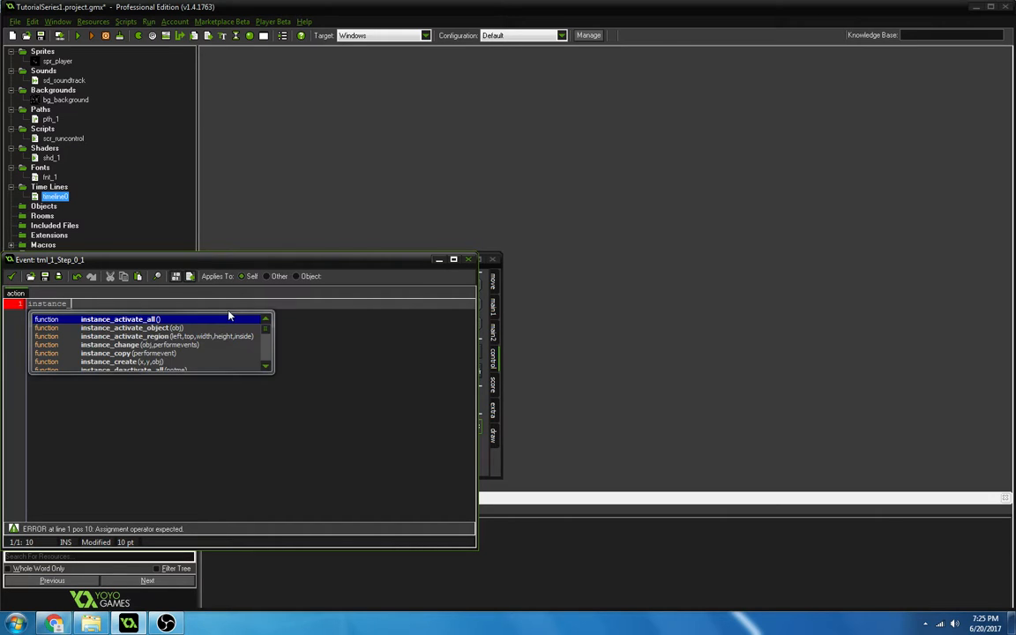
{"action": "key", "text": "Down"}
{"action": "key", "text": "Down"}
{"action": "key", "text": "Down"}
{"action": "key", "text": "Down"}
{"action": "key", "text": "Down"}
{"action": "key", "text": "Down"}
{"action": "key", "text": "Down"}
{"action": "key", "text": "Down"}
{"action": "key", "text": "Up"}
{"action": "key", "text": "Up"}
{"action": "key", "text": "Up"}
{"action": "key", "text": "Return"}
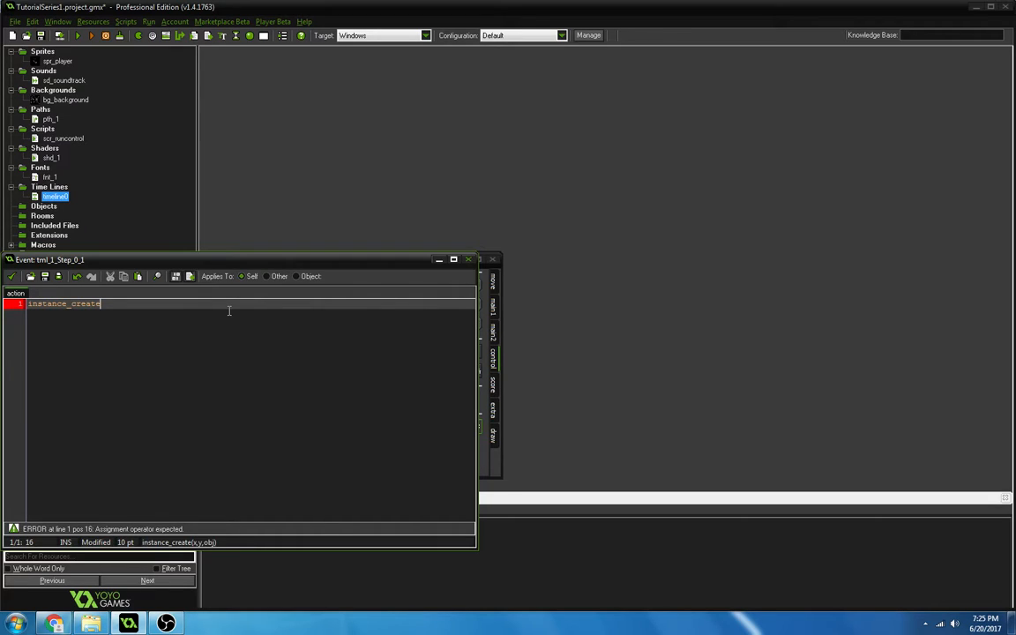
Complete the instance_create call with the arguments (x,y,obj) and accept the code.
{"action": "type", "text": "(x,y,"}
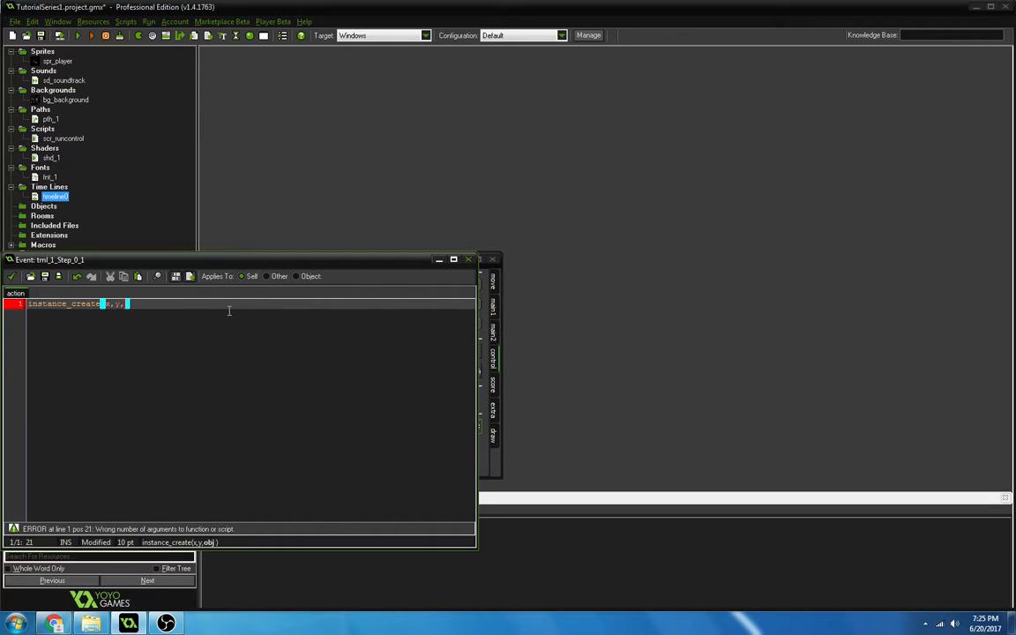
{"action": "type", "text": "obj"}
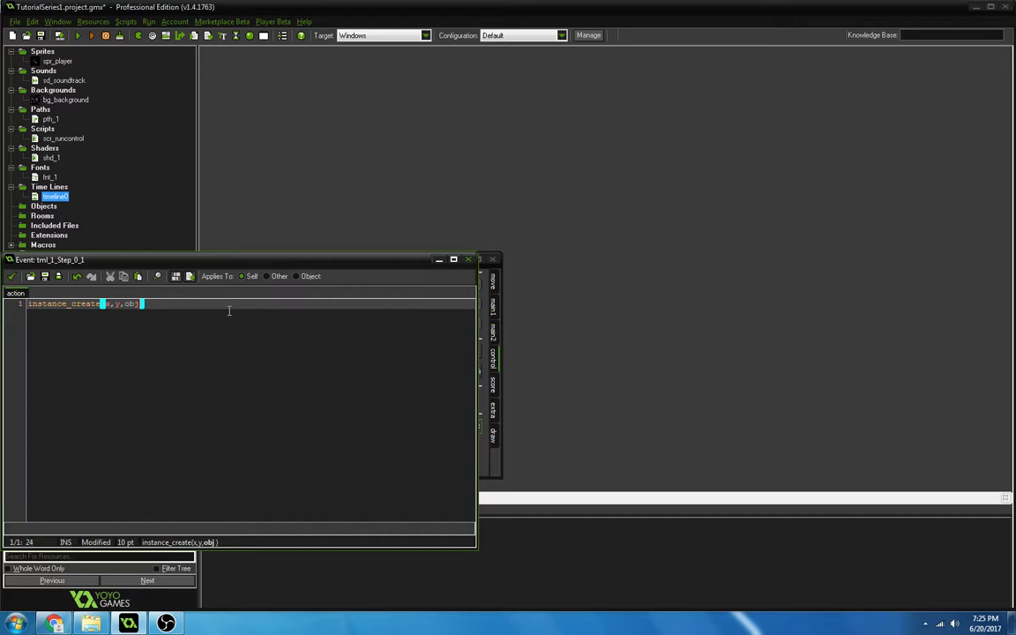
{"action": "type", "text": ")"}
{"action": "left_click", "coordinate": [11, 277]}
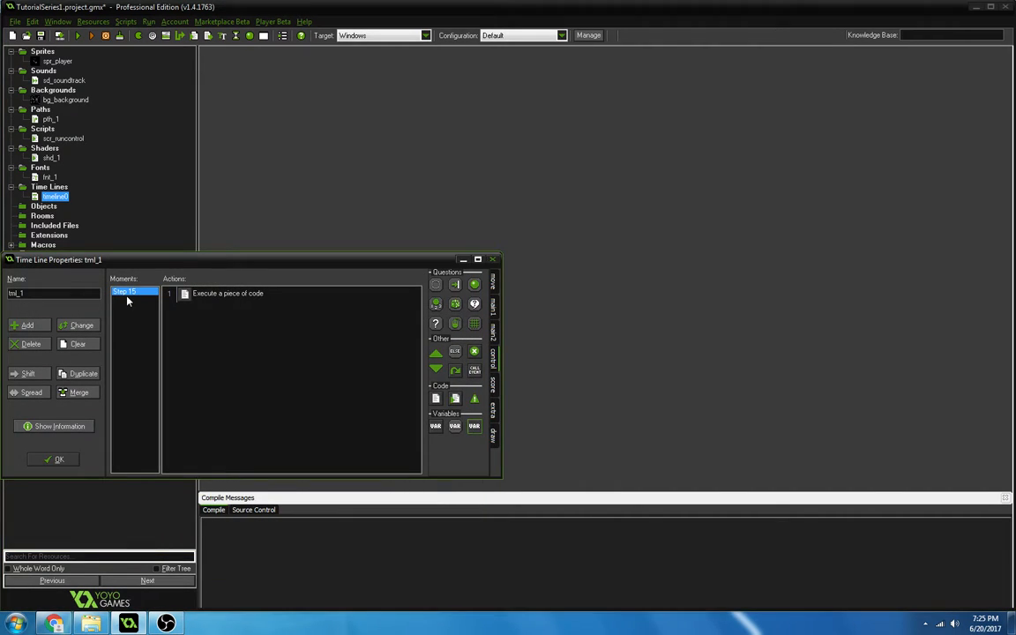
Try to duplicate the step 15 moment to moment 16, and accept the time line's properties.
{"action": "left_click", "coordinate": [83, 373]}
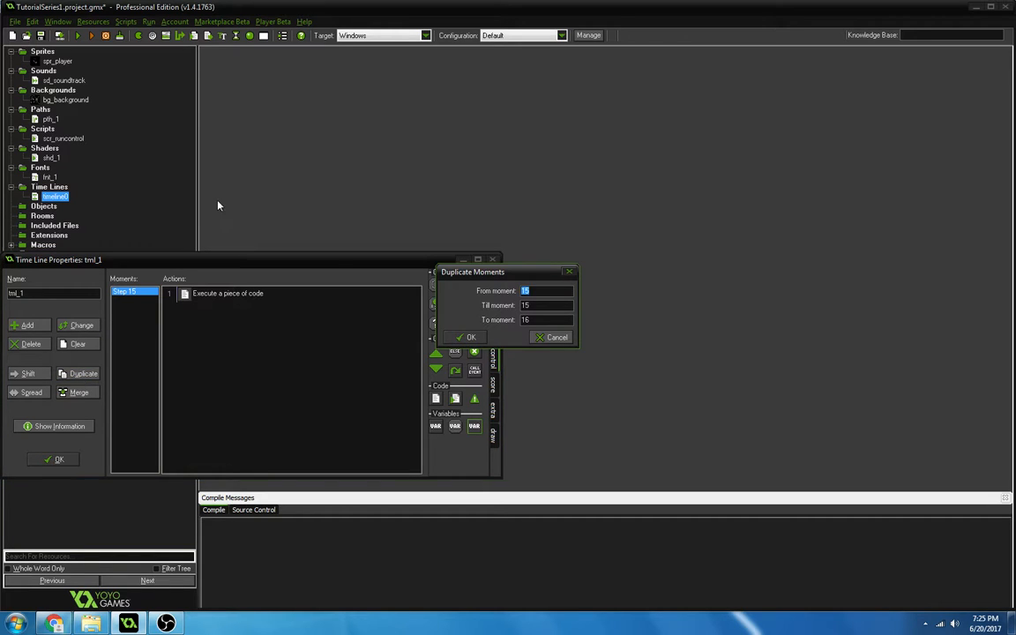
{"action": "left_click", "coordinate": [469, 337]}
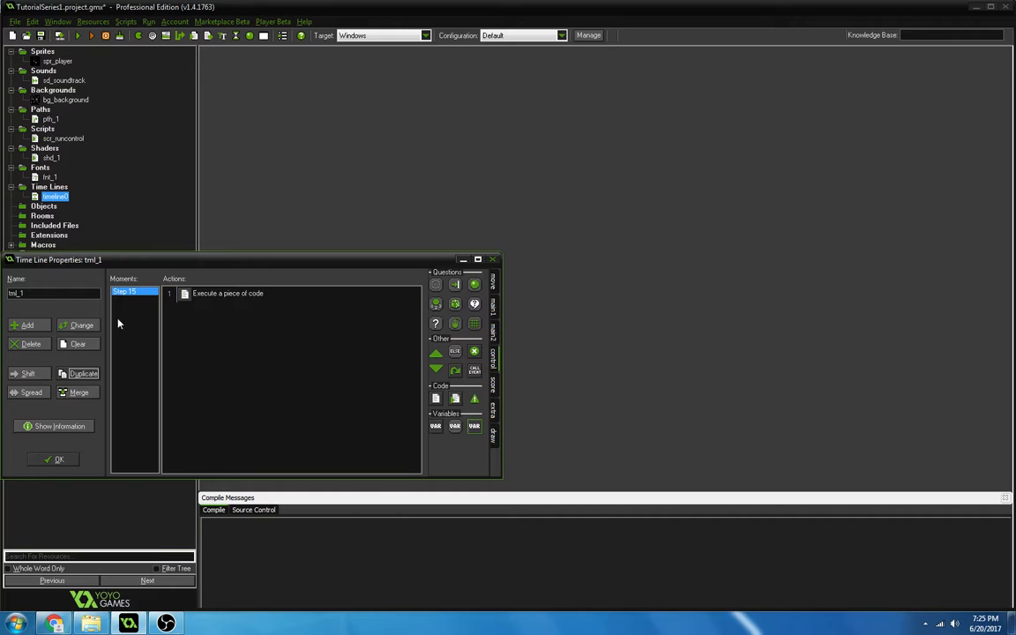
{"action": "left_click", "coordinate": [56, 459]}
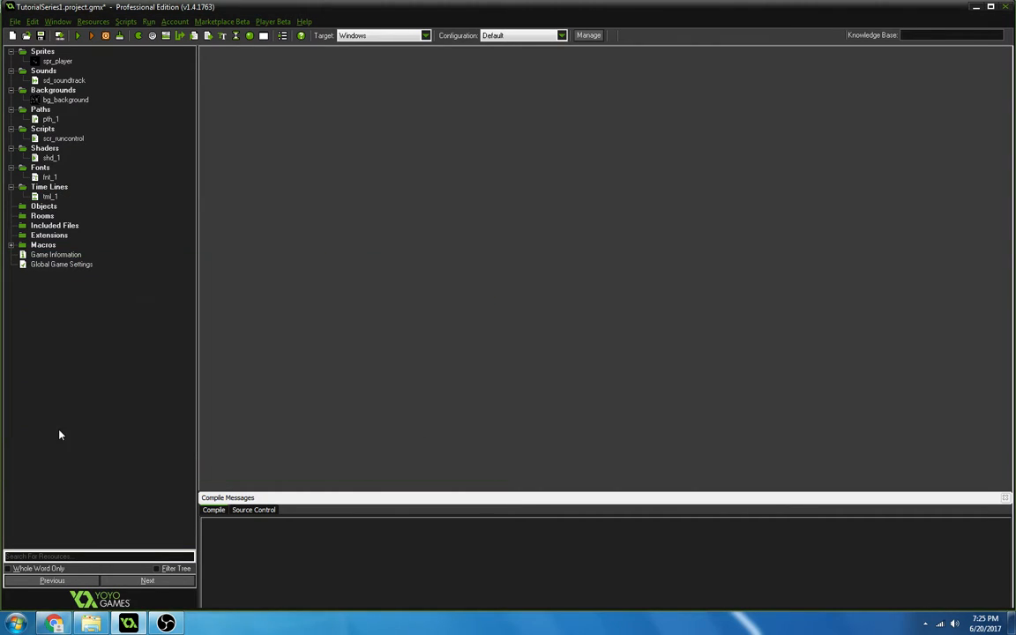
Create a new object named obj_player with the sprite spr_player, and look over the event types that can be added.
{"action": "right_click", "coordinate": [42, 206]}
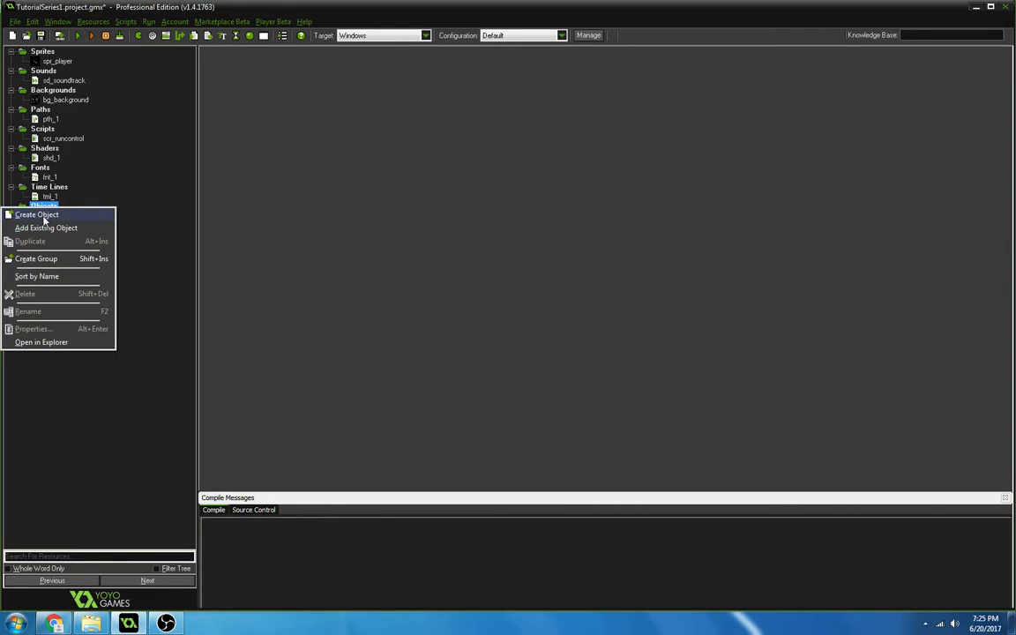
{"action": "left_click", "coordinate": [44, 216]}
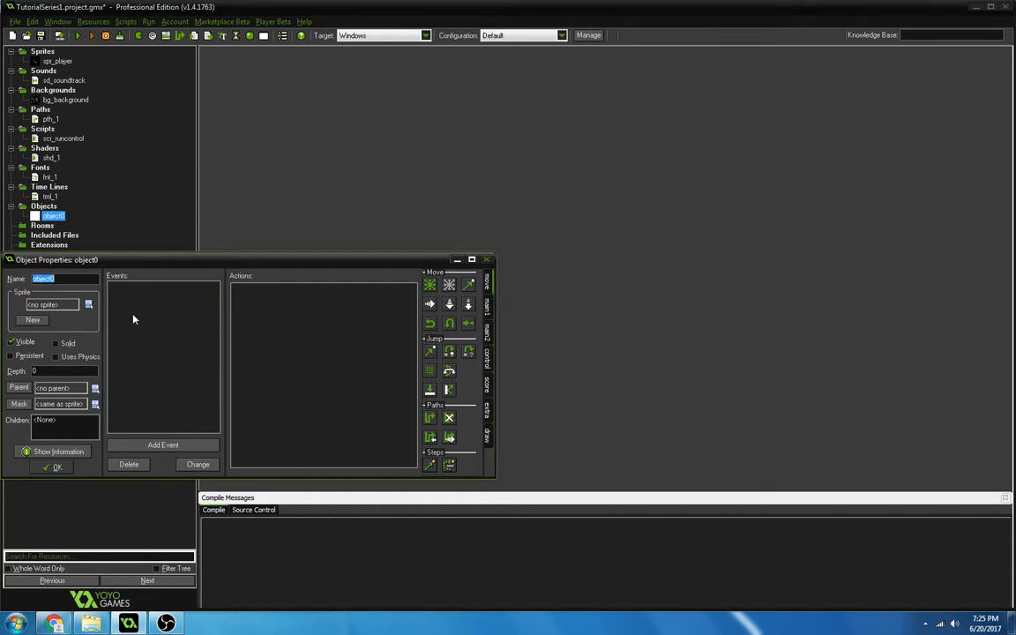
{"action": "type", "text": "ob"}
{"action": "left_click", "coordinate": [71, 305]}
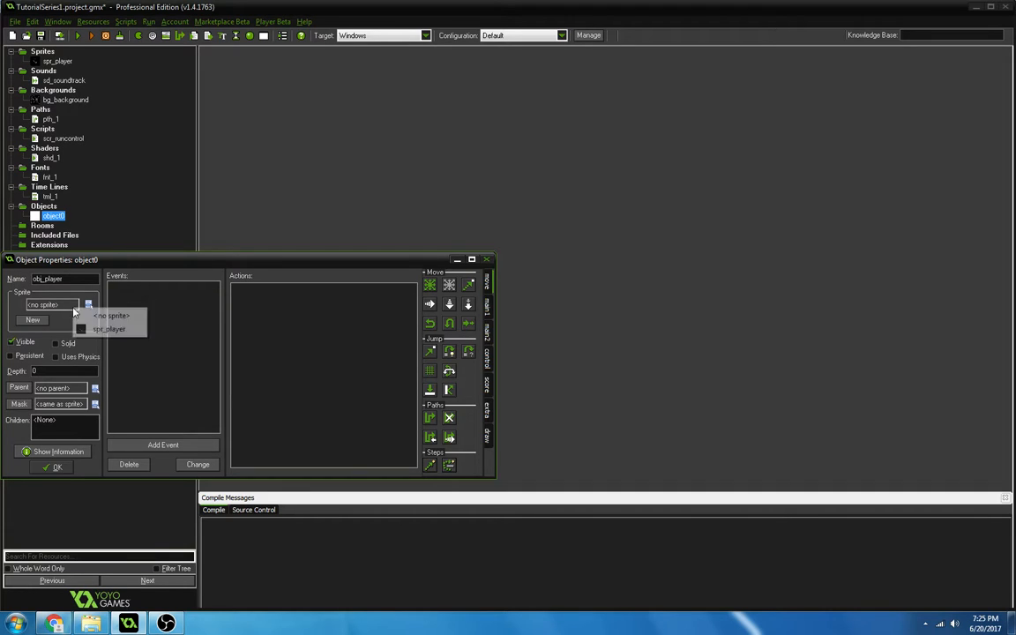
{"action": "left_click", "coordinate": [81, 328]}
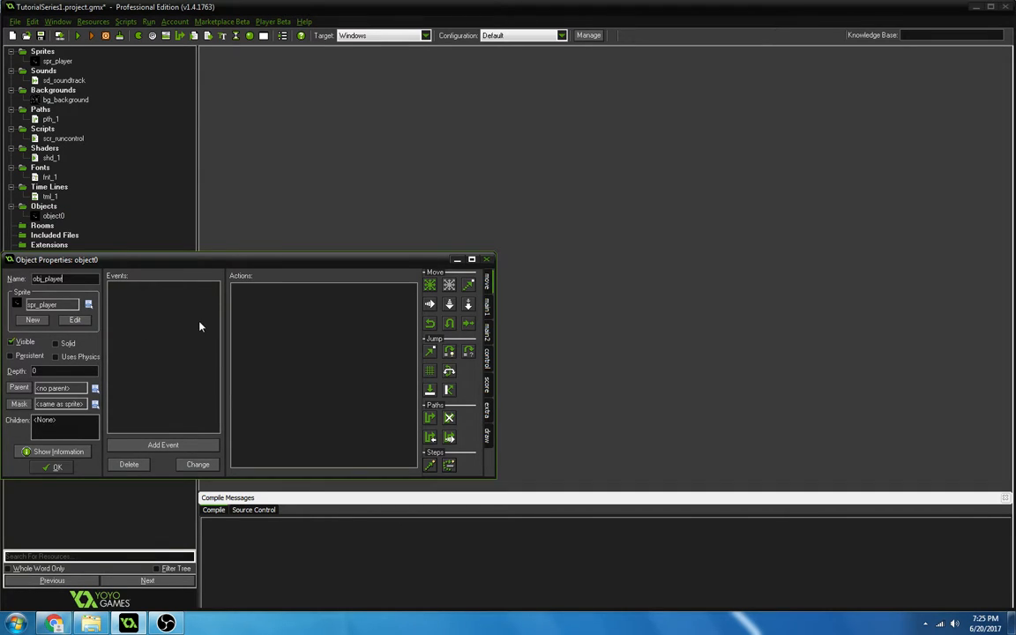
{"action": "left_click", "coordinate": [199, 447]}
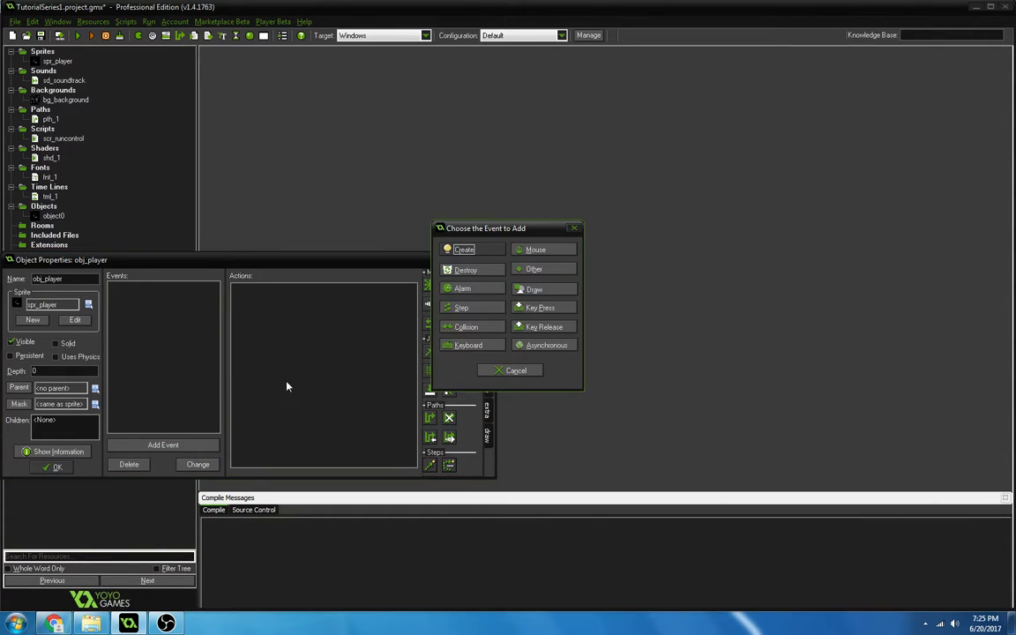
{"action": "left_click", "coordinate": [518, 372]}
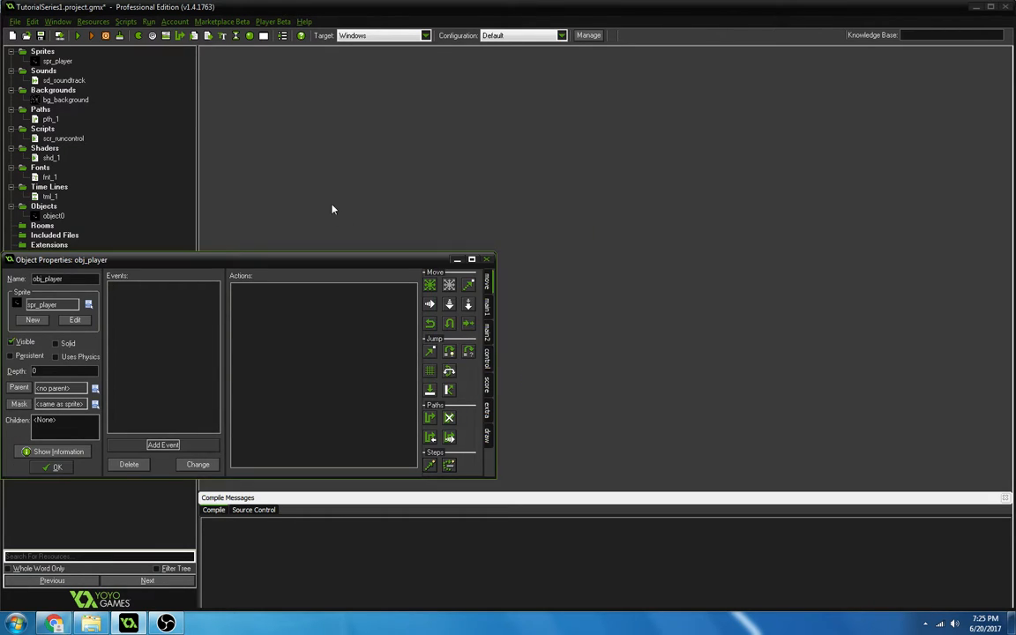
Accept the obj_player object's properties and create a new room.
{"action": "left_click", "coordinate": [55, 467]}
{"action": "left_click", "coordinate": [48, 216]}
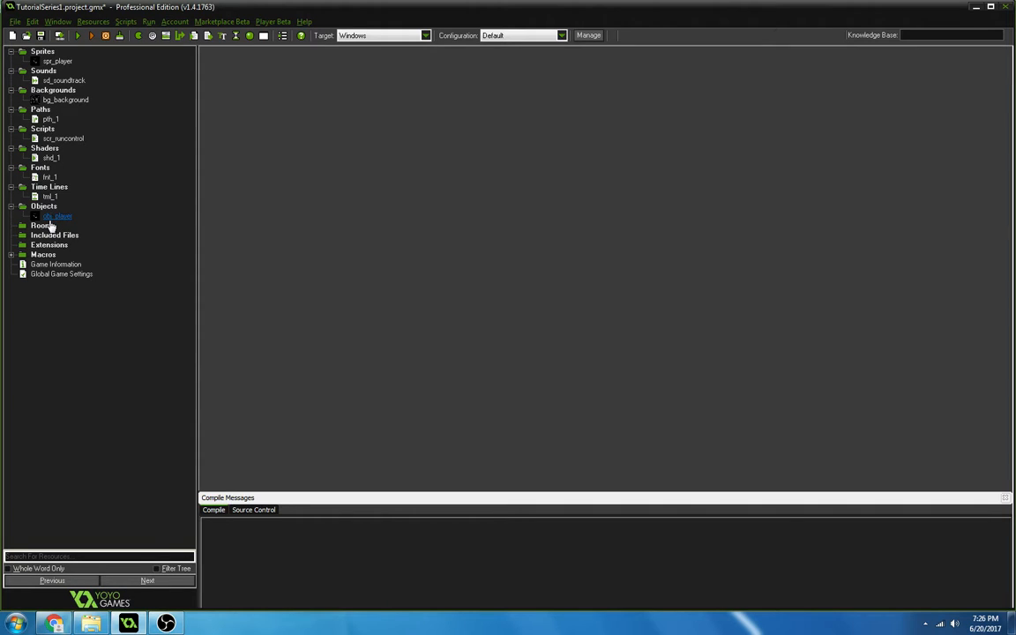
{"action": "right_click", "coordinate": [46, 226]}
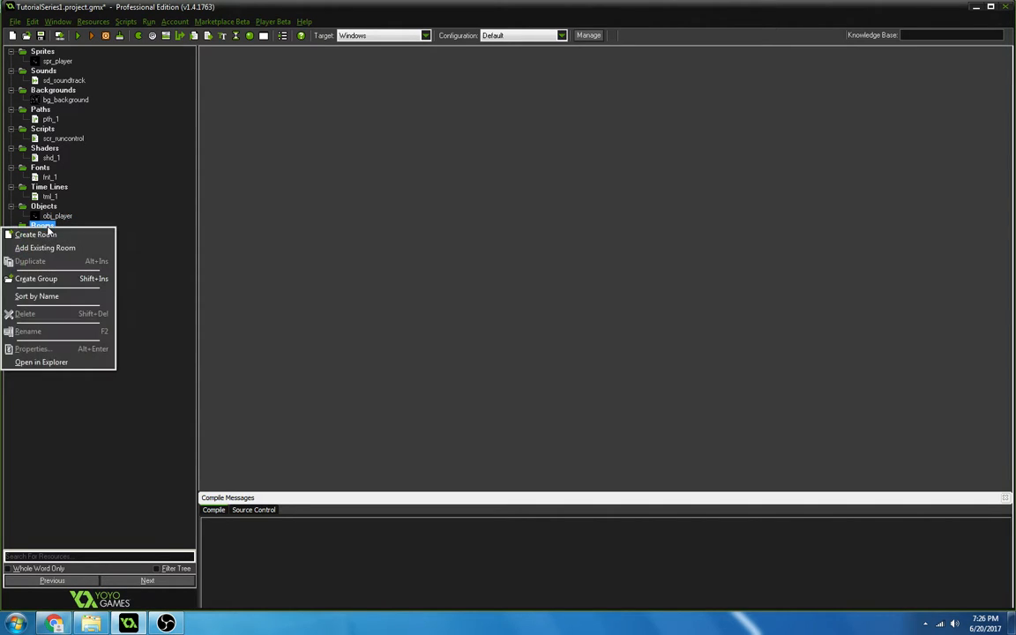
{"action": "left_click", "coordinate": [44, 234]}
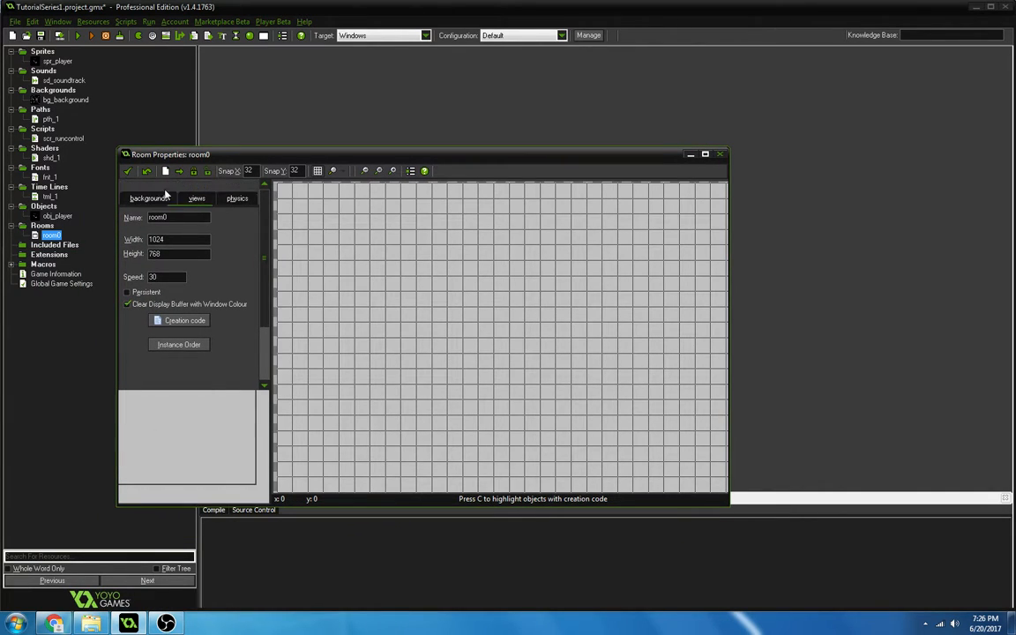
Assign bg_background to the room's Background 0 layer and inspect the tiled result.
{"action": "left_click", "coordinate": [164, 196]}
{"action": "left_click", "coordinate": [182, 342]}
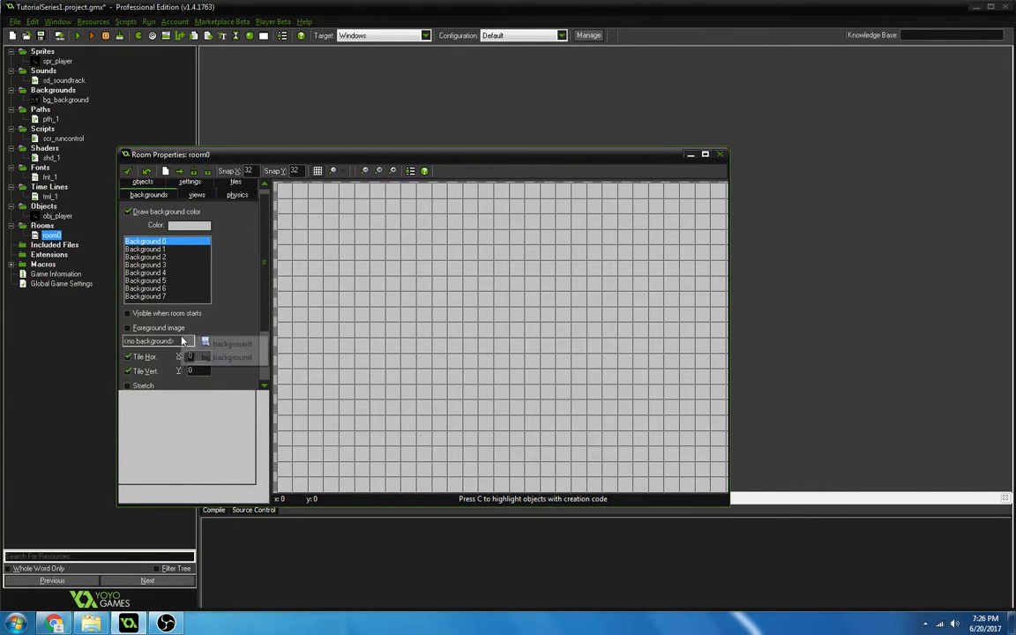
{"action": "left_click", "coordinate": [226, 357]}
{"action": "scroll", "coordinate": [486, 375], "scroll_direction": "up", "scroll_amount": 6}
{"action": "scroll", "coordinate": [486, 376], "scroll_direction": "down", "scroll_amount": 5}
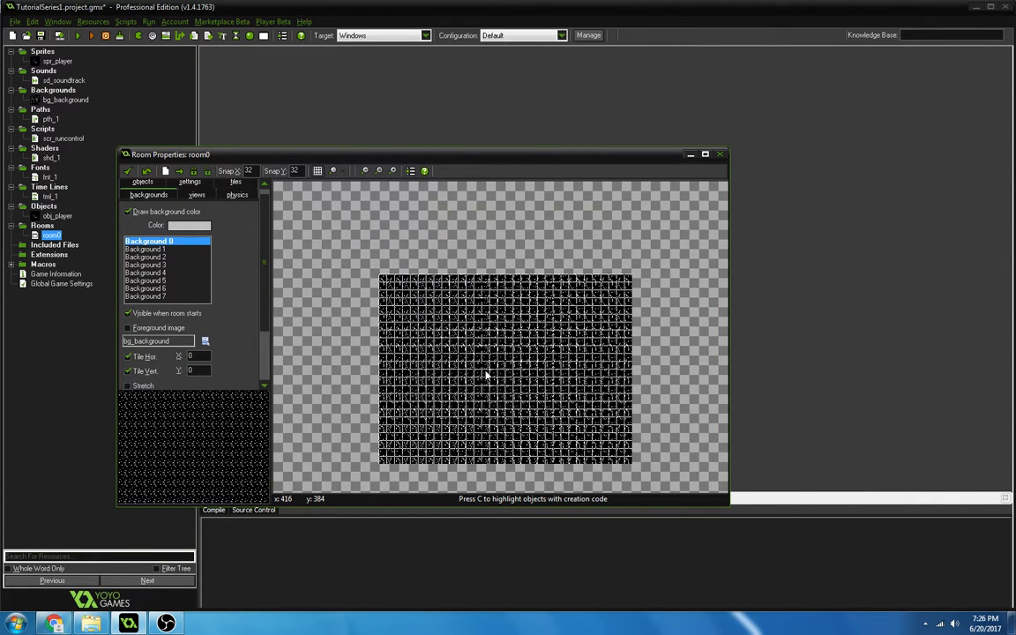
Rename the room as rm_whateveryouwant and set its speed to 60.
{"action": "left_click", "coordinate": [237, 201]}
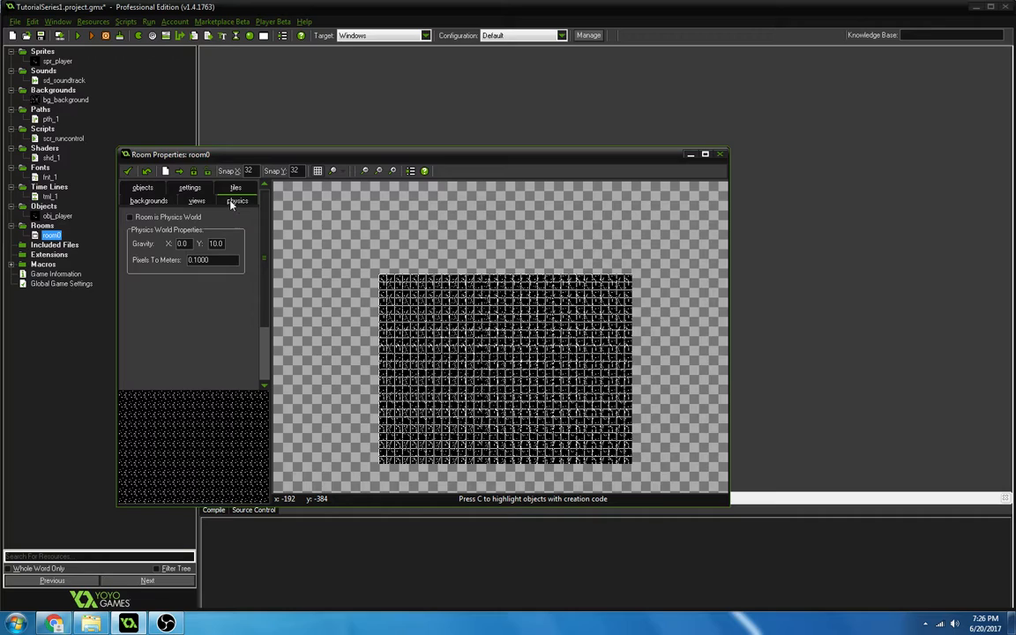
{"action": "left_click", "coordinate": [231, 189]}
{"action": "left_click", "coordinate": [195, 203]}
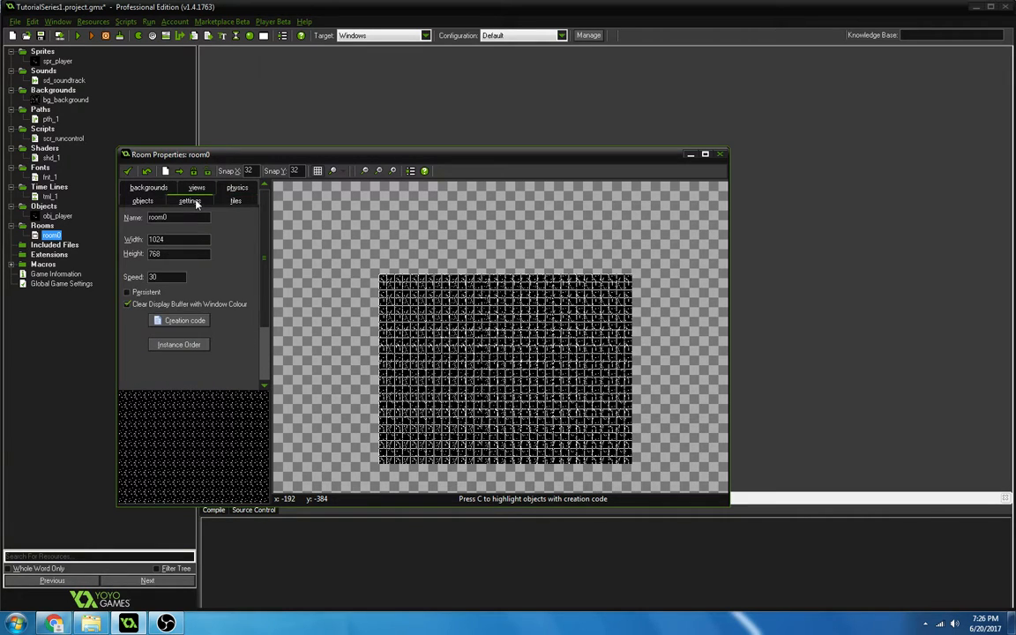
{"action": "left_click", "coordinate": [176, 279]}
{"action": "left_click_drag", "start_coordinate": [172, 203], "coordinate": [95, 233]}
{"action": "left_click_drag", "start_coordinate": [208, 219], "coordinate": [163, 204]}
{"action": "type", "text": "rm_whateveryouwant"}
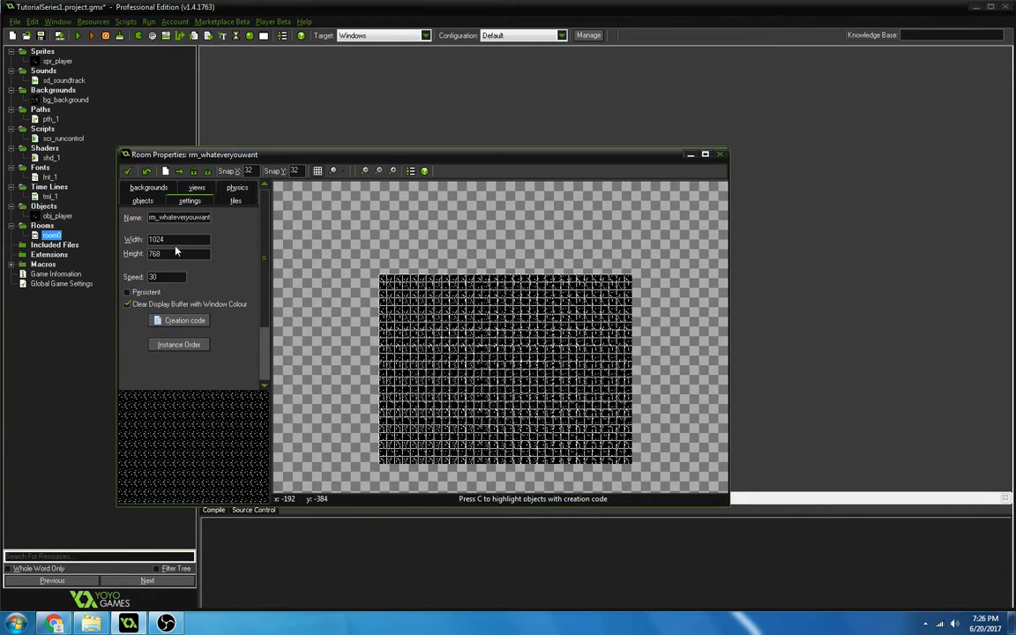
{"action": "left_click_drag", "start_coordinate": [178, 276], "coordinate": [88, 210]}
{"action": "type", "text": "60"}
Take bg_background as the room's tile set and place a first tile in the room.
{"action": "left_click", "coordinate": [235, 202]}
{"action": "left_click", "coordinate": [204, 339]}
{"action": "left_click", "coordinate": [195, 344]}
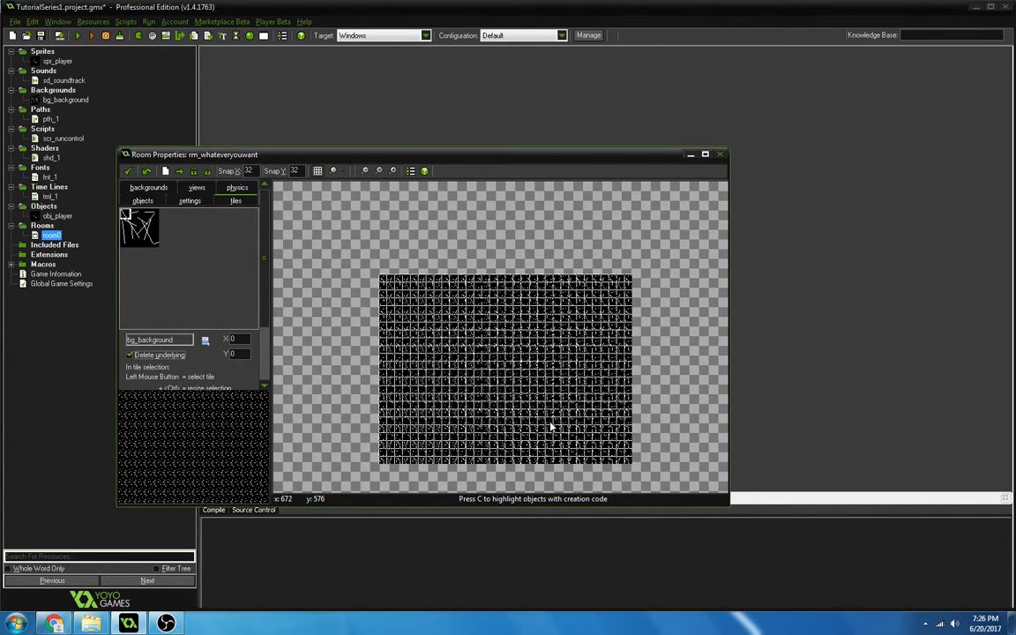
{"action": "scroll", "coordinate": [551, 427], "scroll_direction": "up", "scroll_amount": 6}
{"action": "scroll", "coordinate": [370, 321], "scroll_direction": "down", "scroll_amount": 2}
{"action": "left_click", "coordinate": [445, 346]}
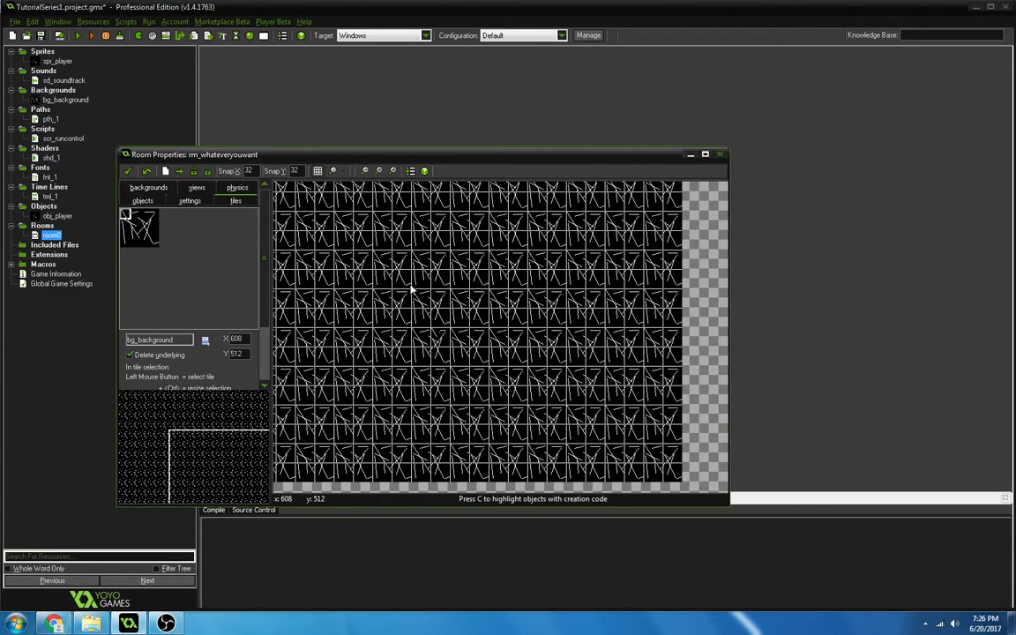
{"action": "scroll", "coordinate": [447, 356], "scroll_direction": "down", "scroll_amount": 2}
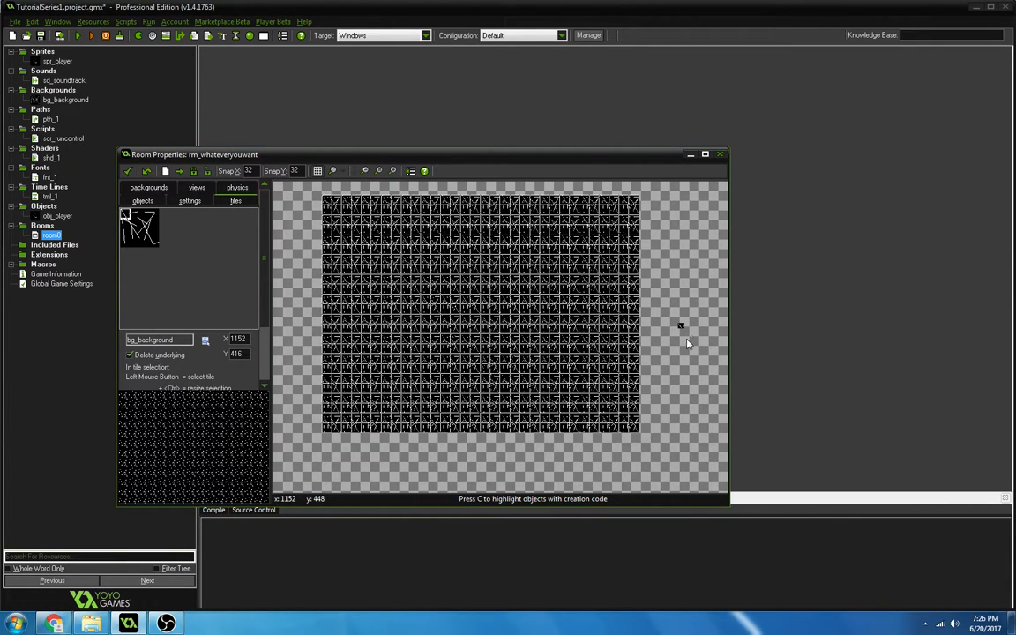
Place several more bg_background tiles, scattered beyond the right edge of the room and close to it.
{"action": "left_click", "coordinate": [713, 219]}
{"action": "left_click", "coordinate": [712, 229]}
{"action": "left_click", "coordinate": [695, 288]}
{"action": "left_click", "coordinate": [694, 339]}
{"action": "left_click", "coordinate": [693, 369]}
{"action": "left_click", "coordinate": [665, 407]}
{"action": "left_click", "coordinate": [655, 389]}
{"action": "left_click", "coordinate": [635, 340]}
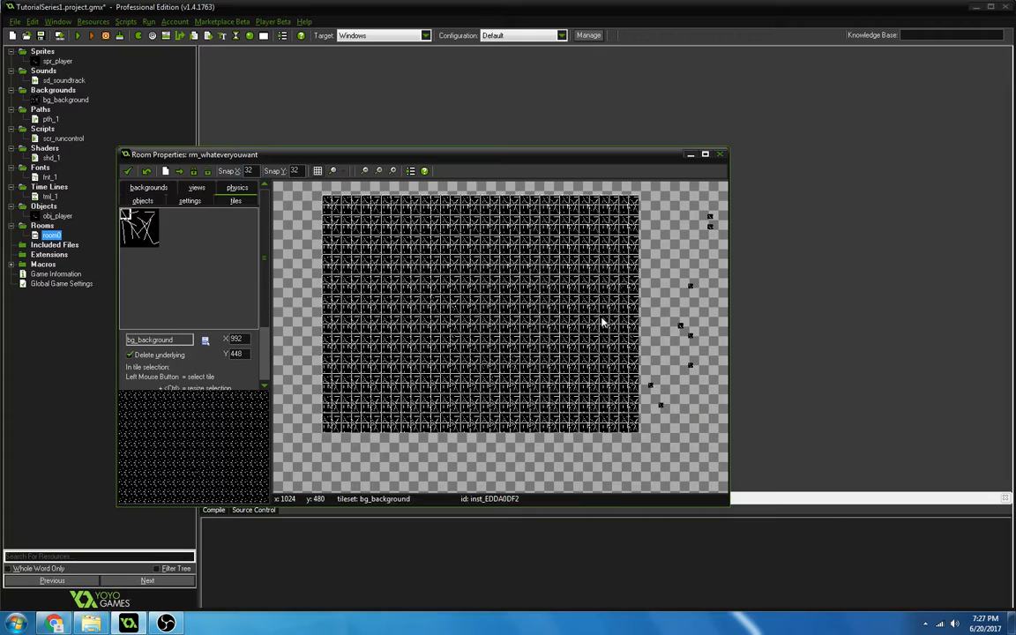
Place an instance of obj_player inside the room at about X 320, Y 224.
{"action": "left_click", "coordinate": [155, 204]}
{"action": "left_click", "coordinate": [135, 210]}
{"action": "left_click", "coordinate": [161, 217]}
{"action": "left_click_drag", "start_coordinate": [398, 388], "coordinate": [427, 267]}
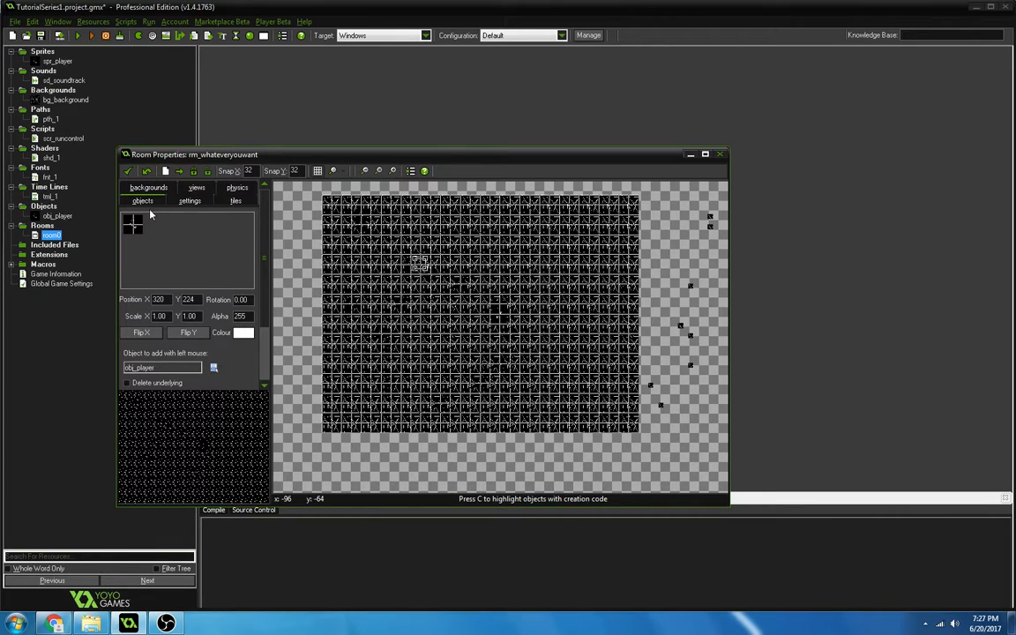
Set the room's background color to dark green.
{"action": "left_click", "coordinate": [193, 201]}
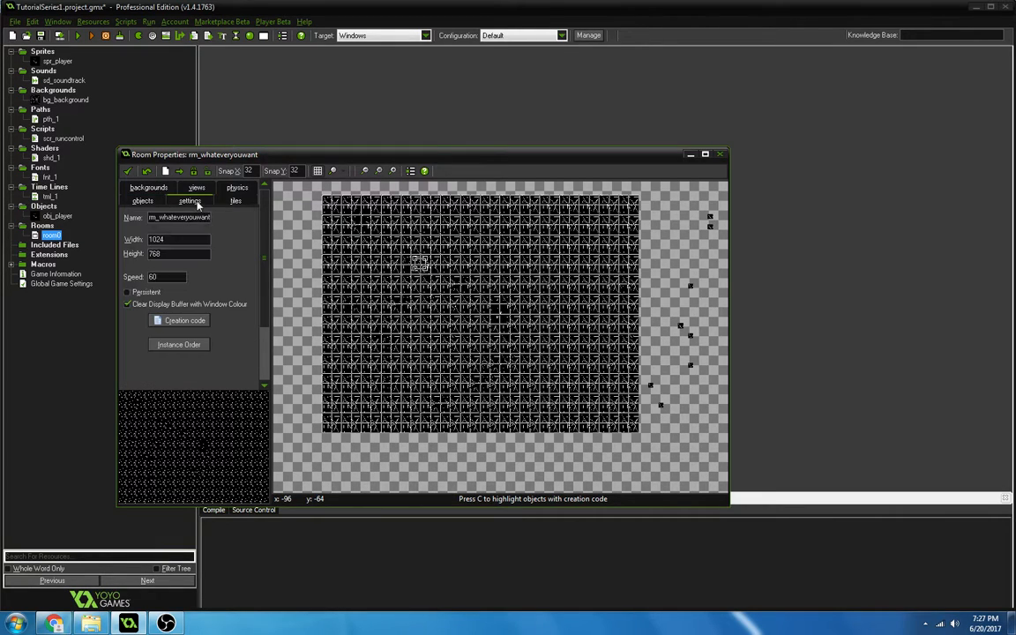
{"action": "left_click", "coordinate": [146, 187]}
{"action": "left_click", "coordinate": [159, 188]}
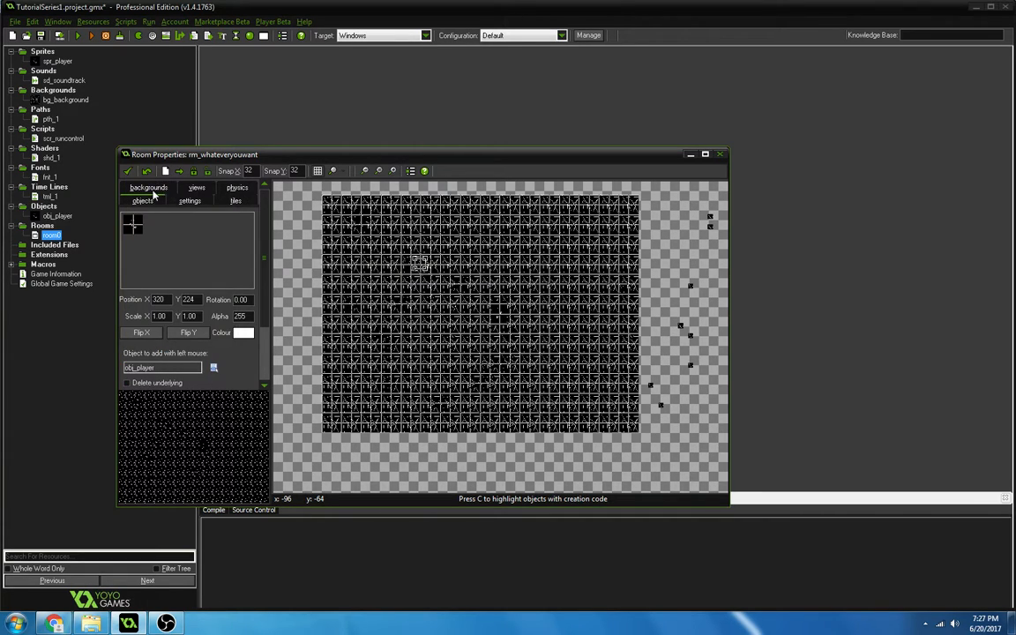
{"action": "left_click", "coordinate": [161, 187]}
{"action": "left_click", "coordinate": [152, 348]}
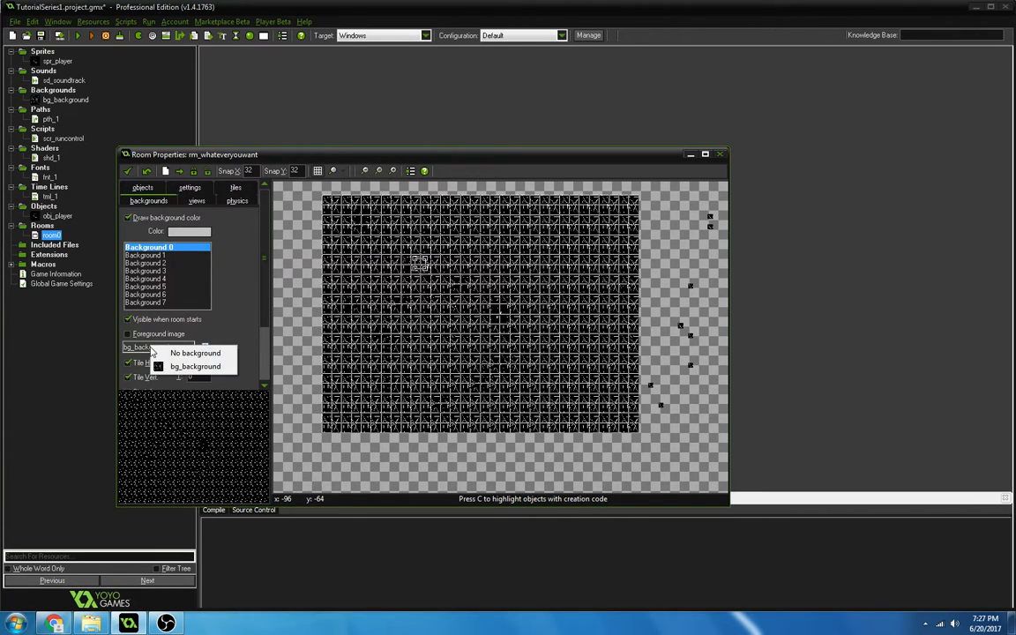
{"action": "left_click", "coordinate": [180, 231]}
{"action": "left_click", "coordinate": [484, 225]}
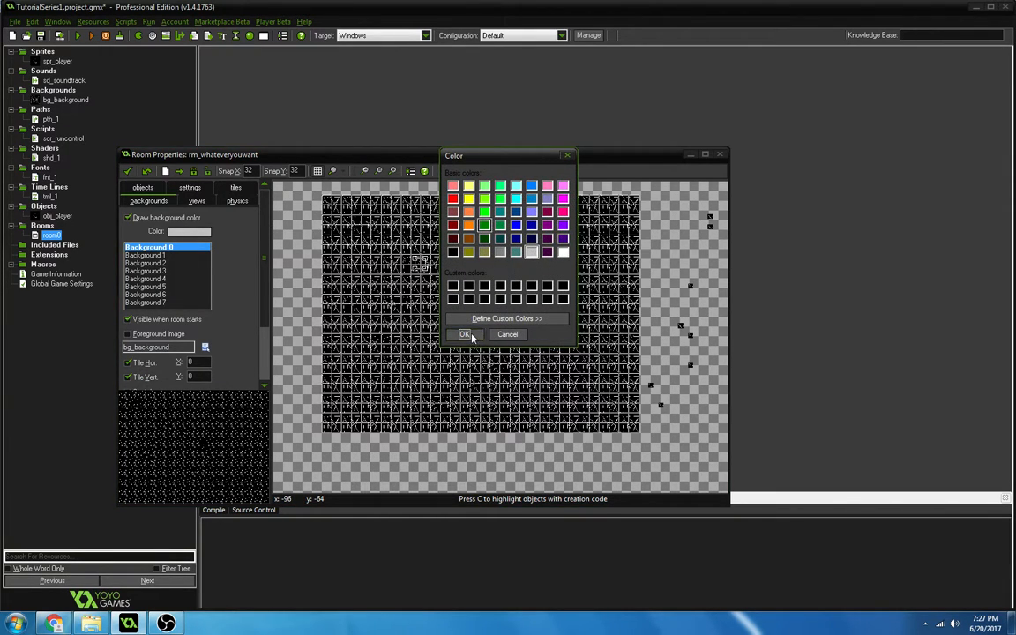
{"action": "left_click", "coordinate": [464, 334]}
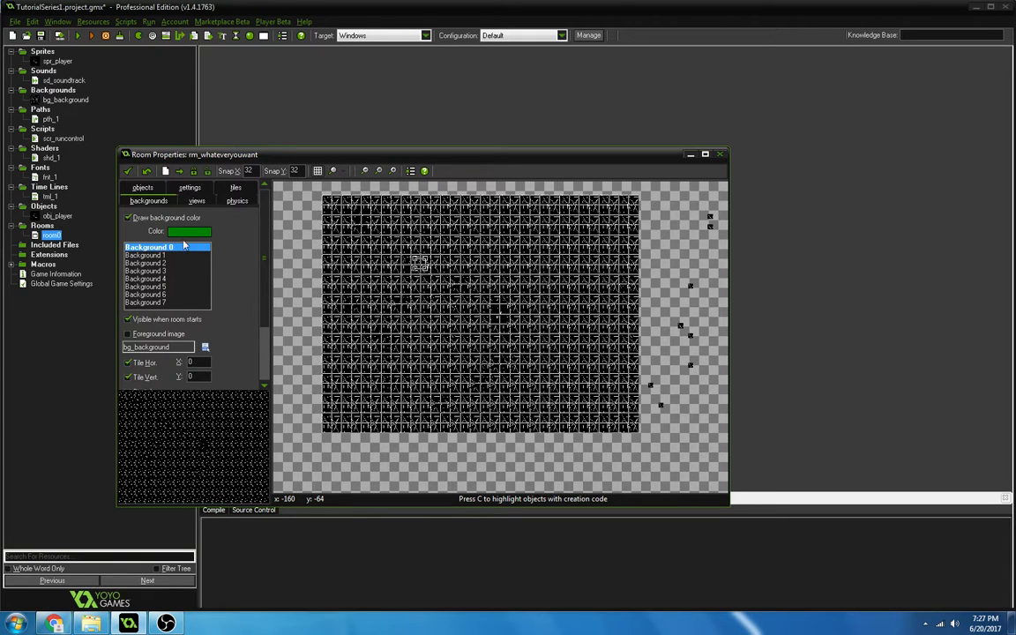
Look through the room's remaining settings, then accept the room and remove the tiles lying outside it.
{"action": "left_click", "coordinate": [189, 187]}
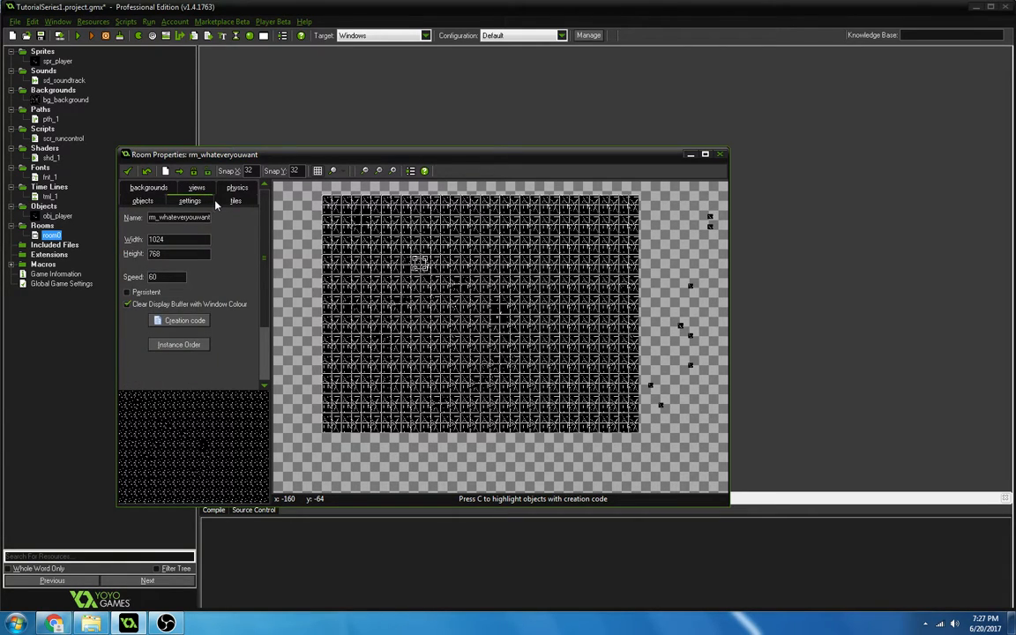
{"action": "left_click", "coordinate": [219, 201]}
{"action": "left_click", "coordinate": [228, 191]}
{"action": "left_click", "coordinate": [197, 201]}
{"action": "left_click", "coordinate": [189, 187]}
{"action": "left_click", "coordinate": [128, 171]}
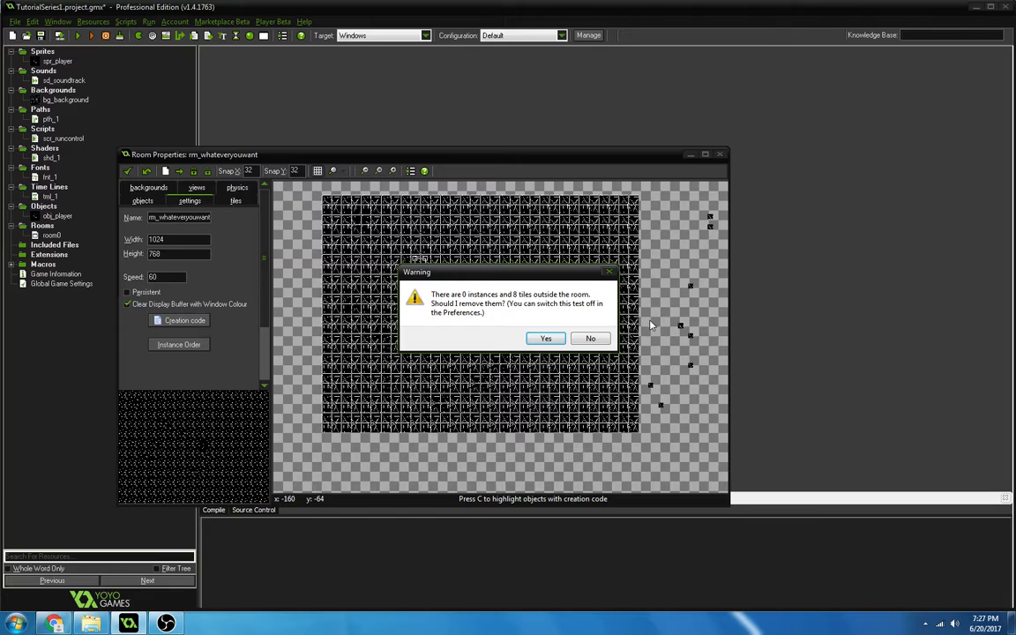
{"action": "key", "text": "Return"}
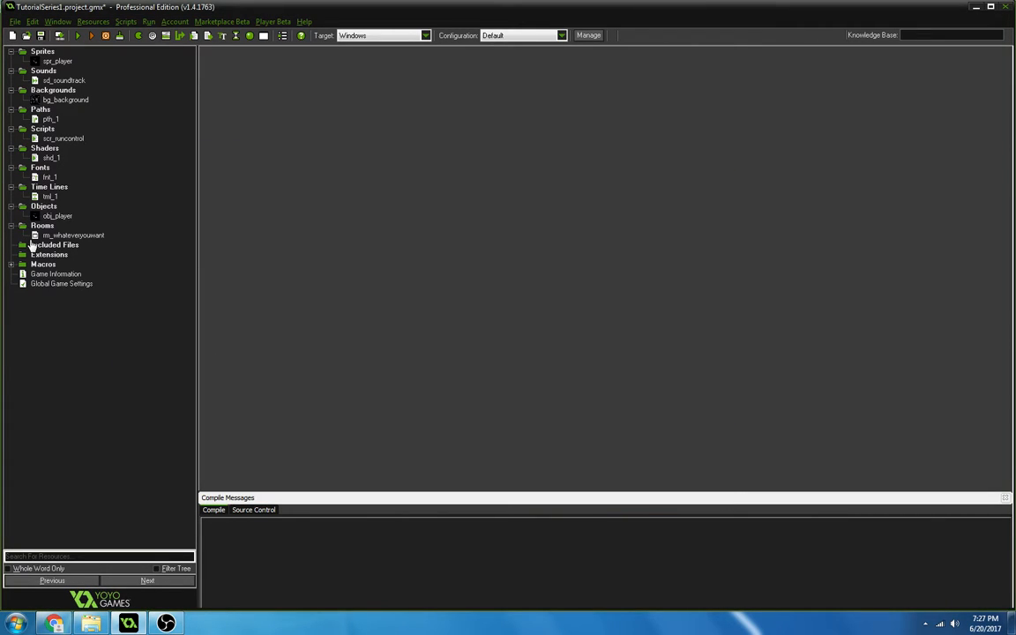
Look at the file selection for adding an included file, and cancel it.
{"action": "left_click", "coordinate": [32, 247]}
{"action": "right_click", "coordinate": [32, 249]}
{"action": "left_click", "coordinate": [62, 255]}
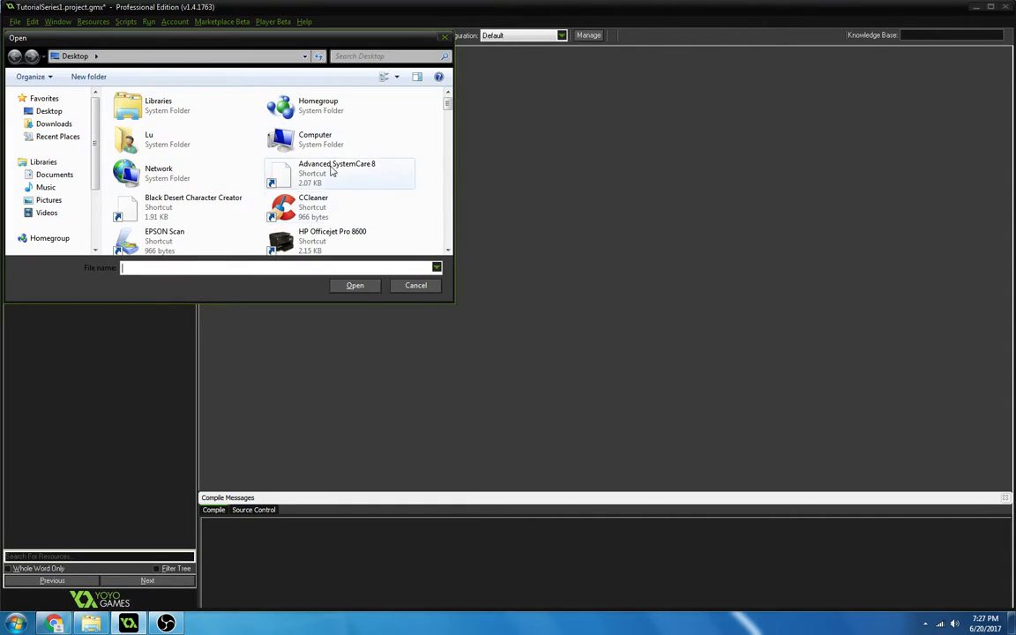
{"action": "left_click", "coordinate": [416, 285]}
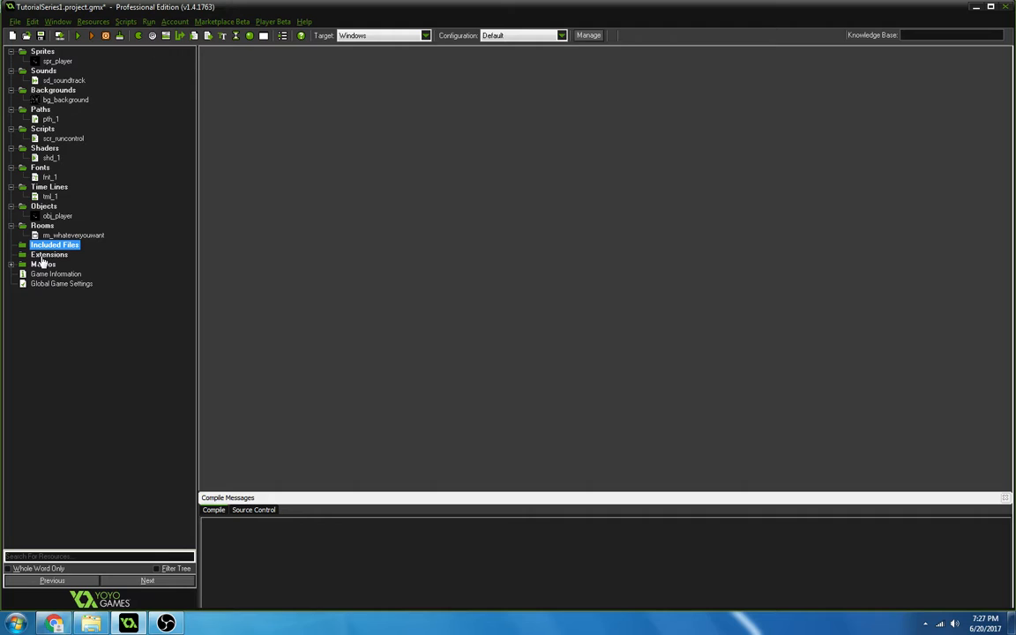
Examine the general and export resource options for a new extension, and close the dialog without creating it.
{"action": "left_click", "coordinate": [43, 255]}
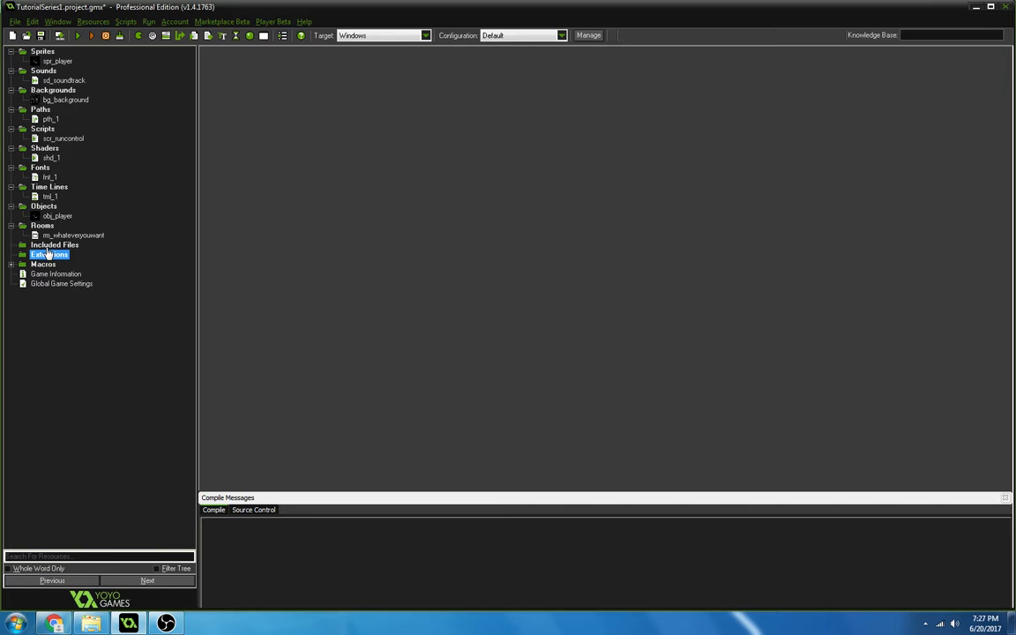
{"action": "right_click", "coordinate": [49, 248]}
{"action": "left_click", "coordinate": [43, 247]}
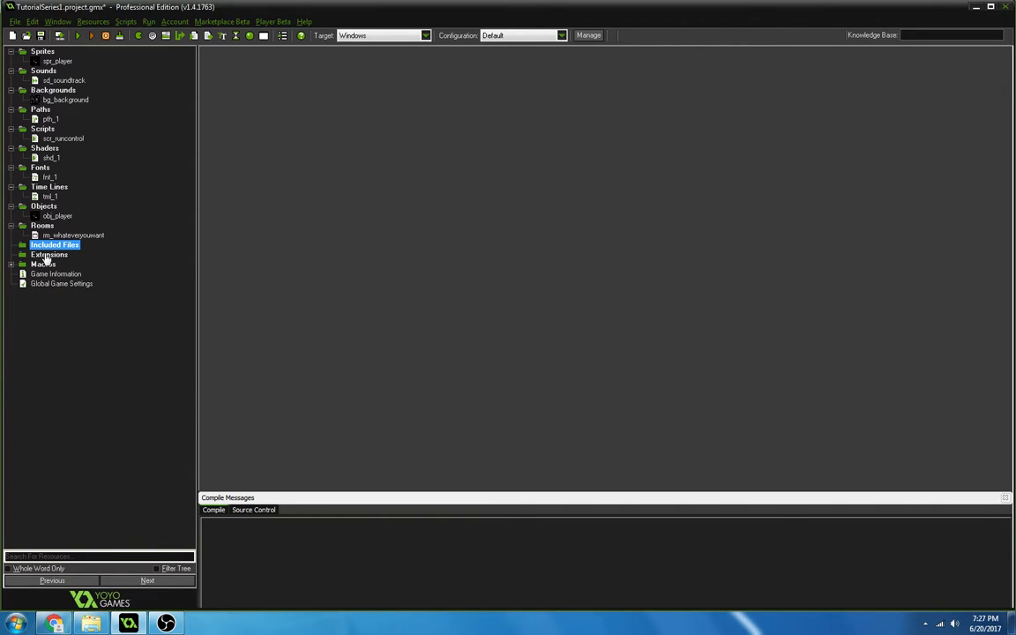
{"action": "right_click", "coordinate": [49, 255]}
{"action": "left_click", "coordinate": [53, 266]}
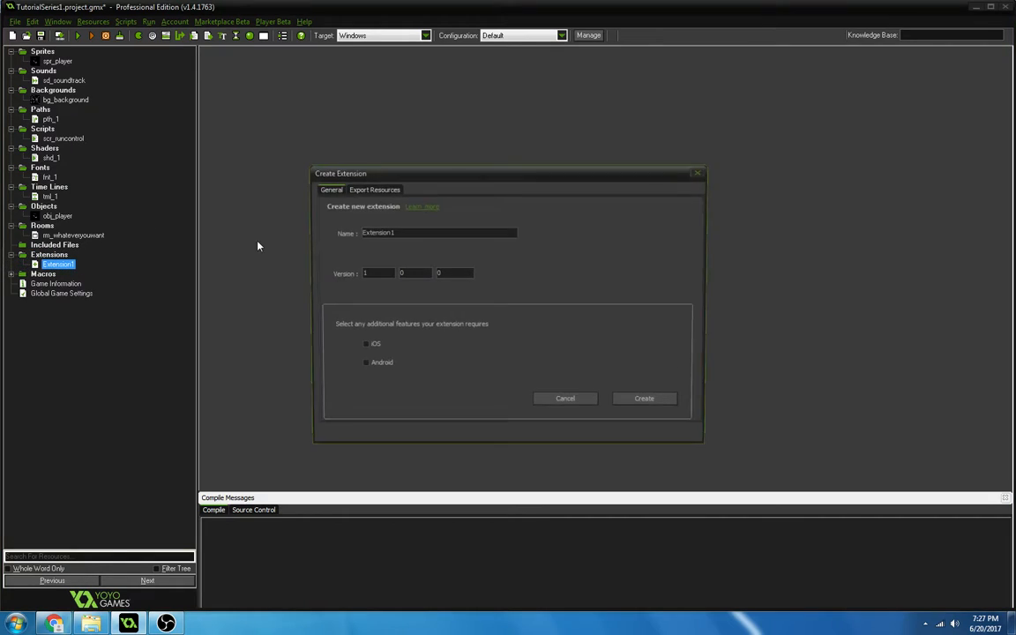
{"action": "left_click_drag", "start_coordinate": [417, 228], "coordinate": [348, 196]}
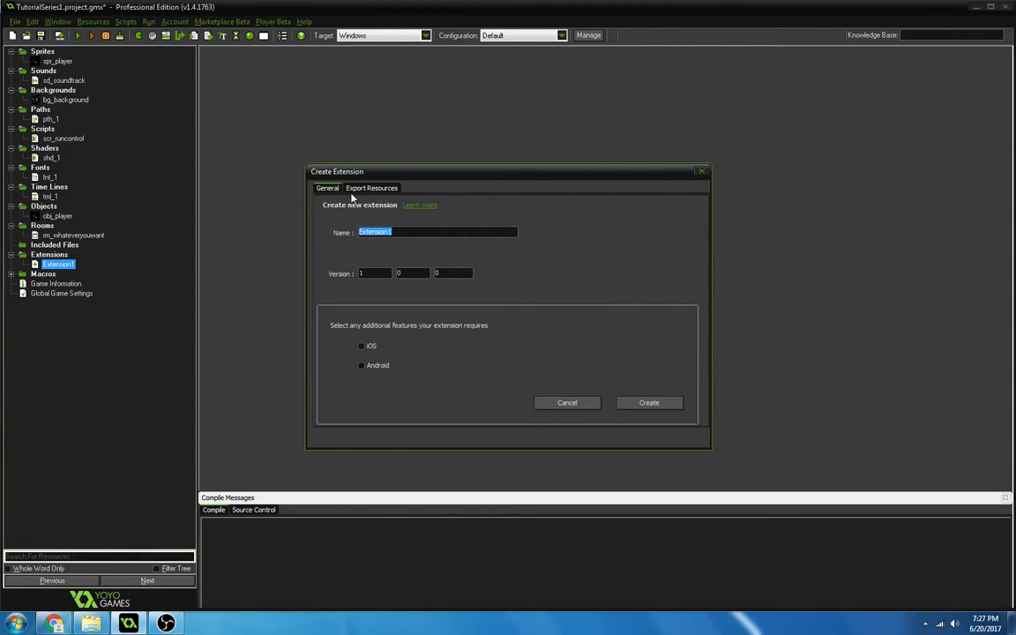
{"action": "left_click", "coordinate": [362, 188]}
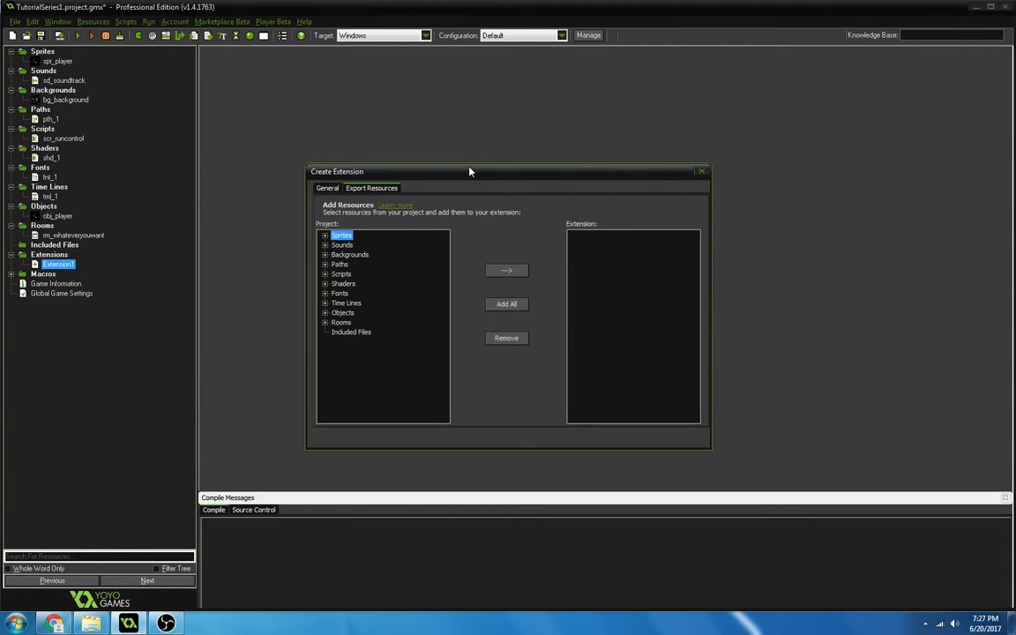
{"action": "left_click", "coordinate": [701, 171]}
{"action": "left_click", "coordinate": [48, 244]}
{"action": "left_click", "coordinate": [47, 254]}
{"action": "left_click", "coordinate": [49, 245]}
{"action": "left_click", "coordinate": [51, 265]}
{"action": "left_click", "coordinate": [48, 255]}
{"action": "left_click", "coordinate": [49, 245]}
{"action": "left_click", "coordinate": [50, 256]}
{"action": "right_click", "coordinate": [52, 266]}
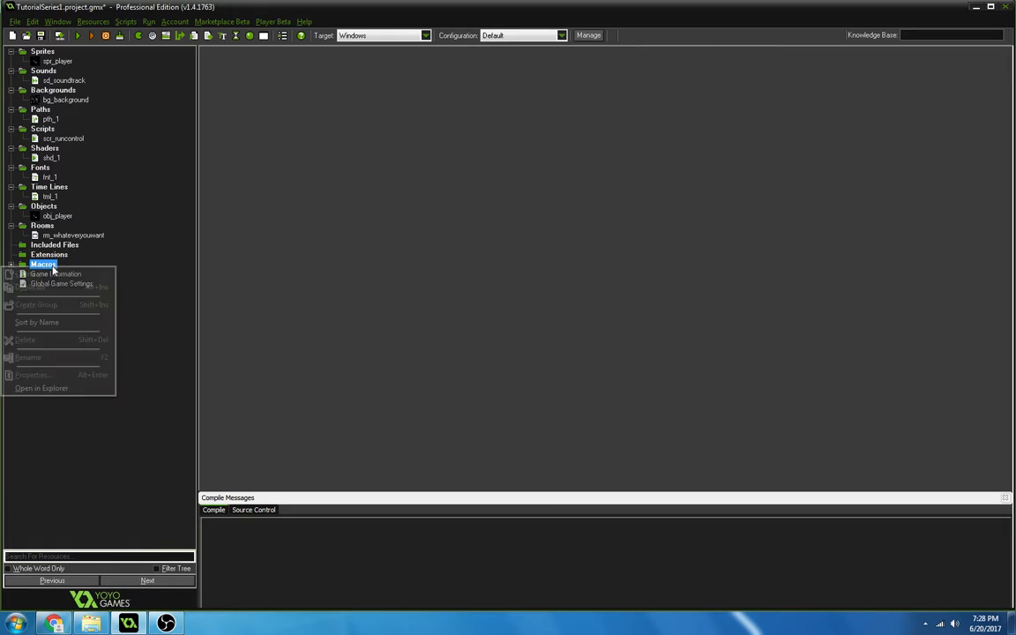
{"action": "left_click", "coordinate": [117, 283]}
{"action": "left_click", "coordinate": [61, 284]}
{"action": "left_click", "coordinate": [55, 275]}
Look through the Global Game Settings and enable Interpolate colors between pixels in the Windows graphics options.
{"action": "left_click", "coordinate": [62, 284]}
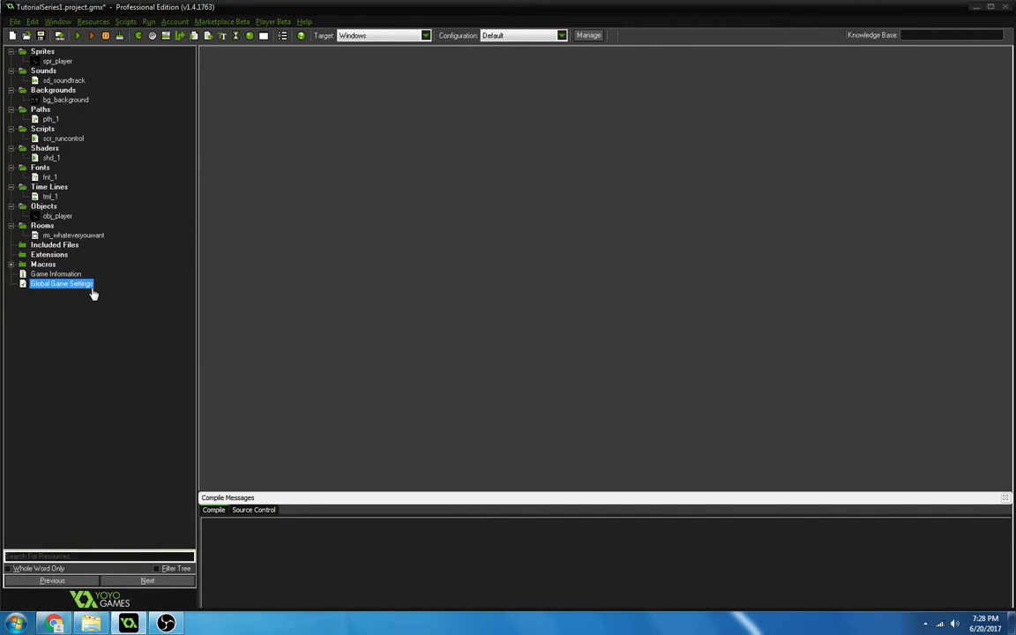
{"action": "double_click", "coordinate": [36, 282]}
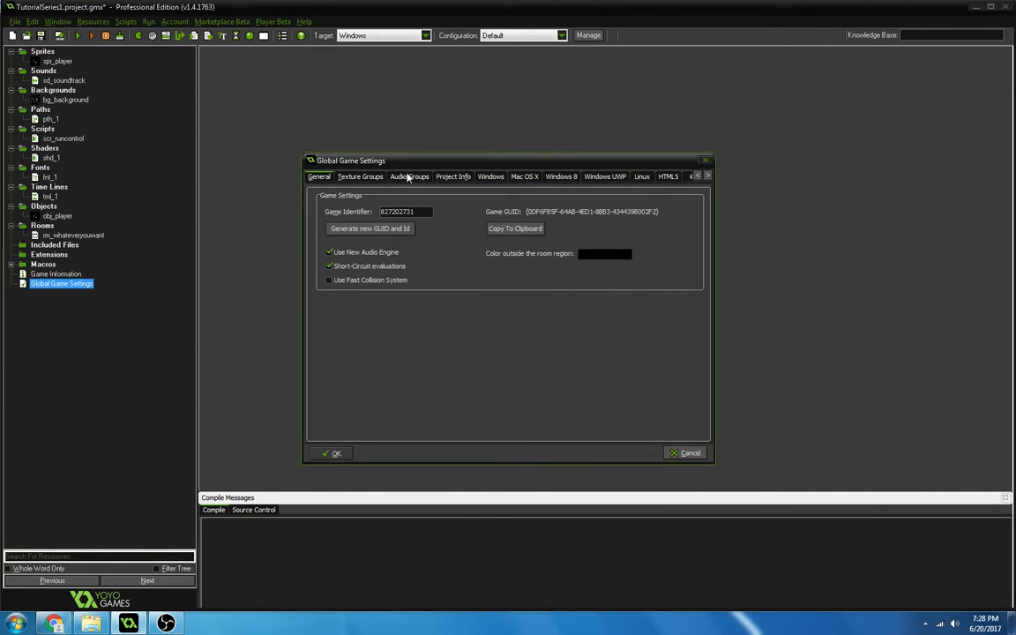
{"action": "left_click", "coordinate": [360, 177]}
{"action": "left_click", "coordinate": [404, 176]}
{"action": "left_click", "coordinate": [453, 177]}
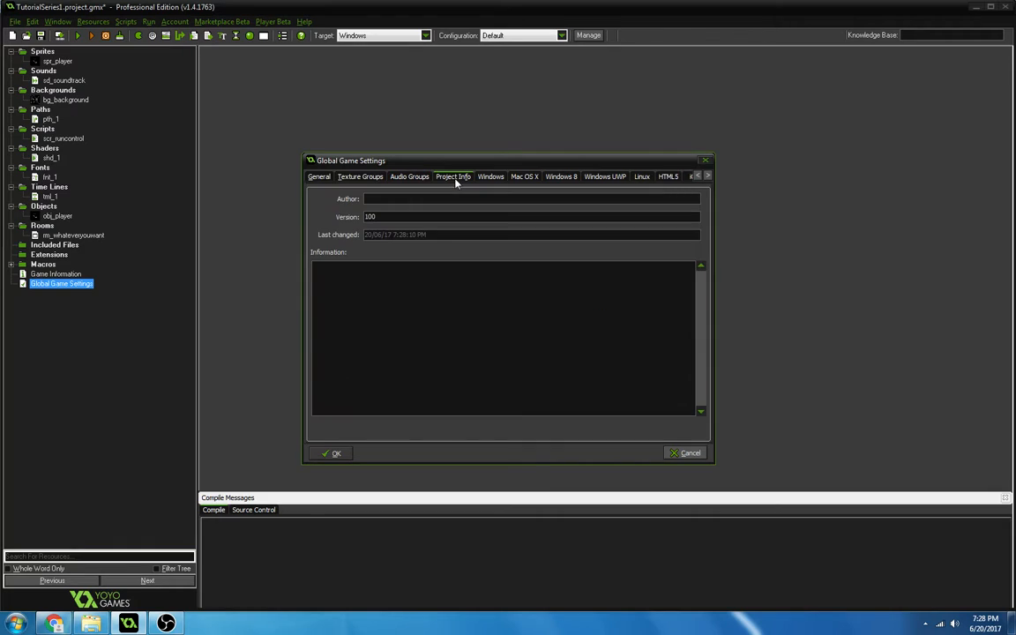
{"action": "left_click", "coordinate": [490, 176]}
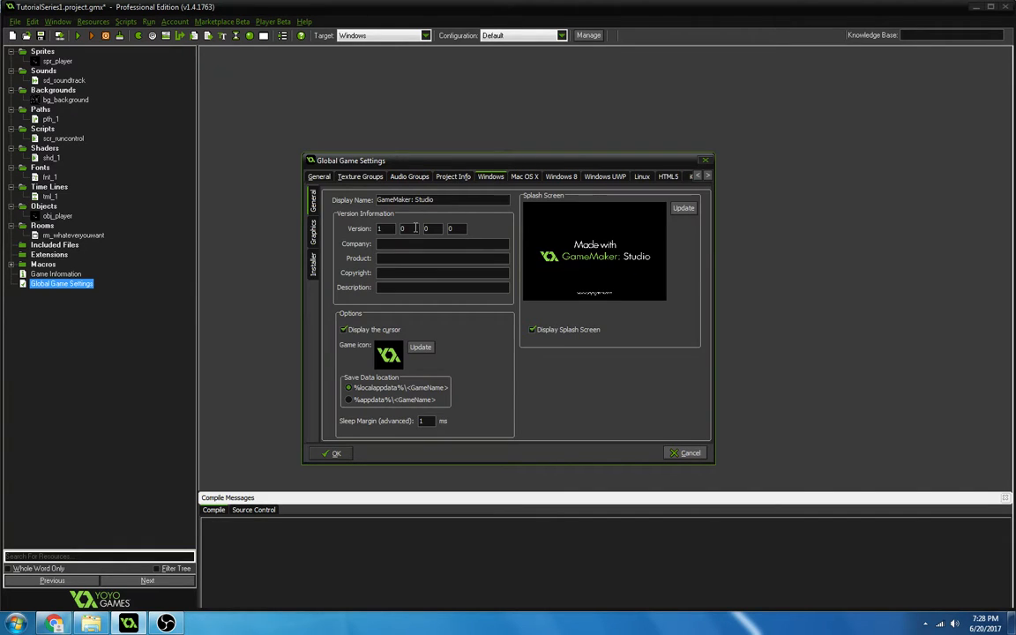
{"action": "left_click", "coordinate": [313, 227]}
{"action": "left_click", "coordinate": [373, 228]}
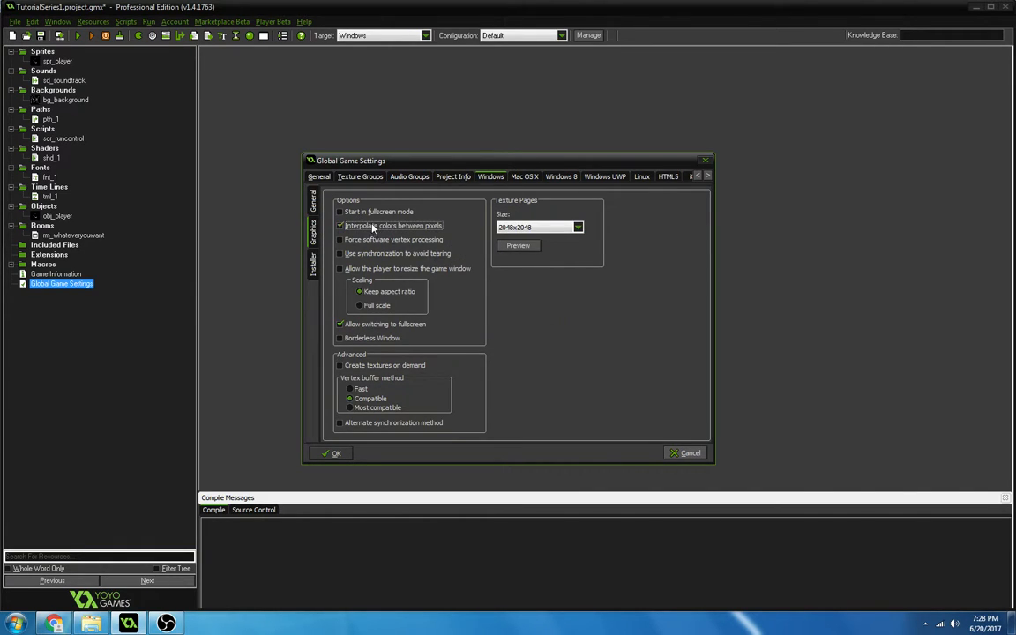
Review the Windows installer, general, texture group, audio group and project info settings, and accept the Global Game Settings.
{"action": "left_click", "coordinate": [313, 201]}
{"action": "left_click", "coordinate": [313, 261]}
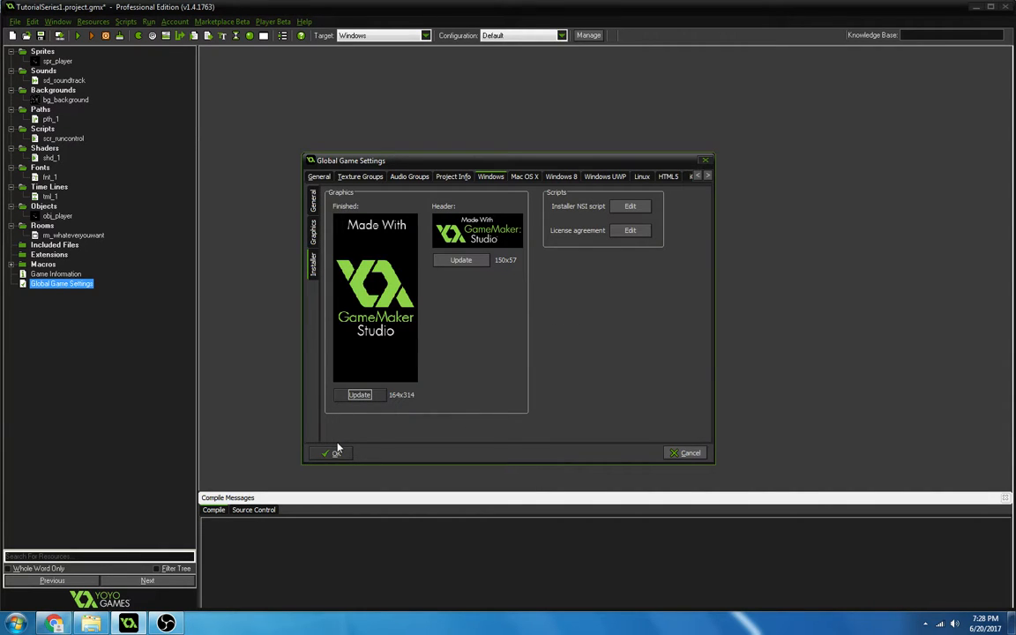
{"action": "left_click", "coordinate": [320, 176]}
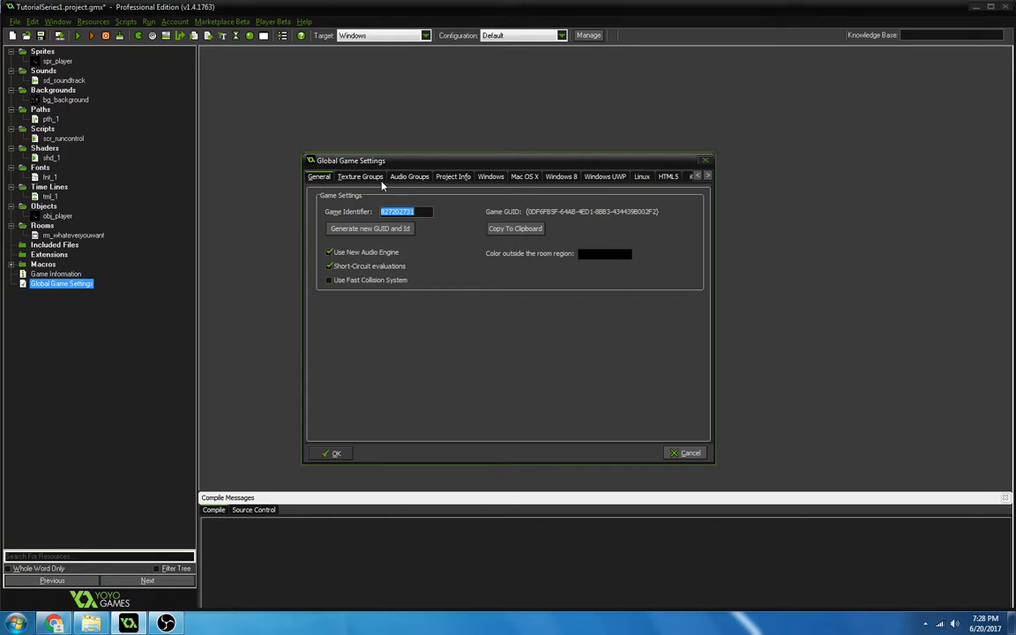
{"action": "left_click", "coordinate": [372, 176]}
{"action": "left_click", "coordinate": [407, 176]}
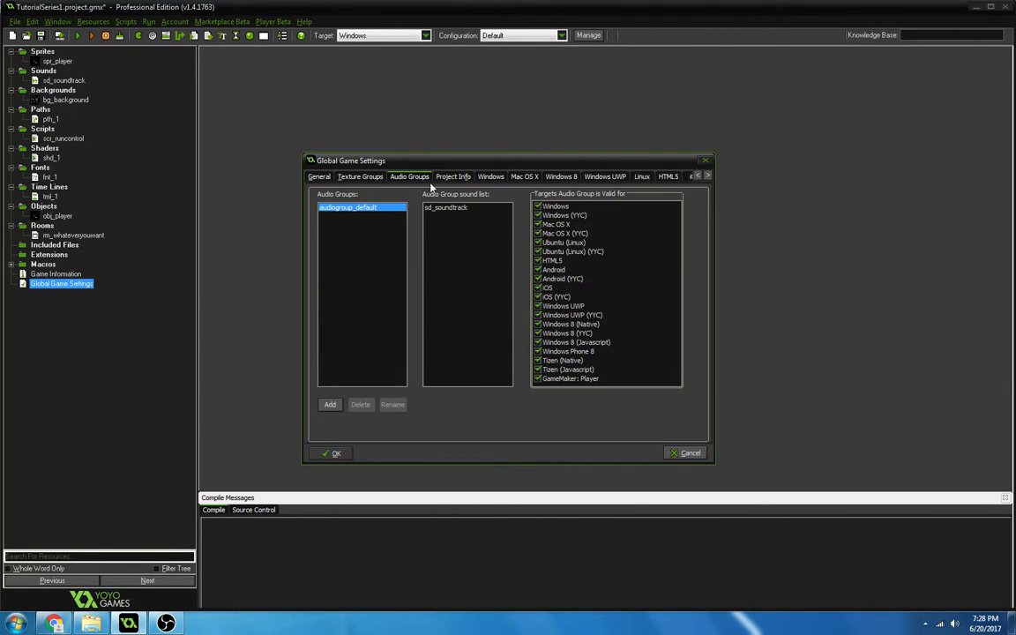
{"action": "left_click", "coordinate": [448, 176]}
{"action": "left_click", "coordinate": [336, 452]}
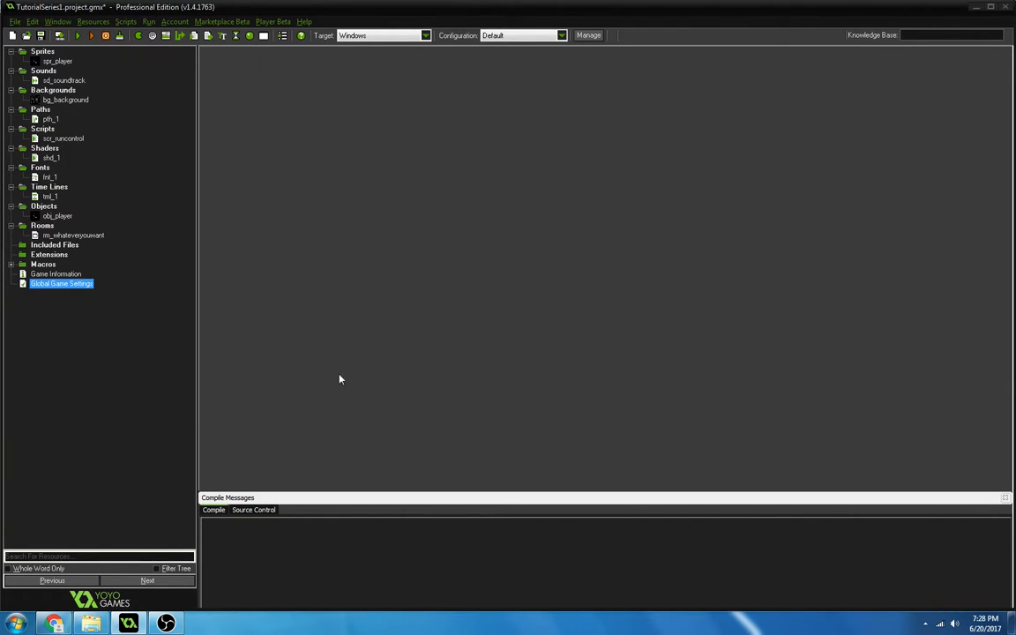
Write "this game" in the Game Information, try other fonts on the whole text, and accept it.
{"action": "double_click", "coordinate": [56, 275]}
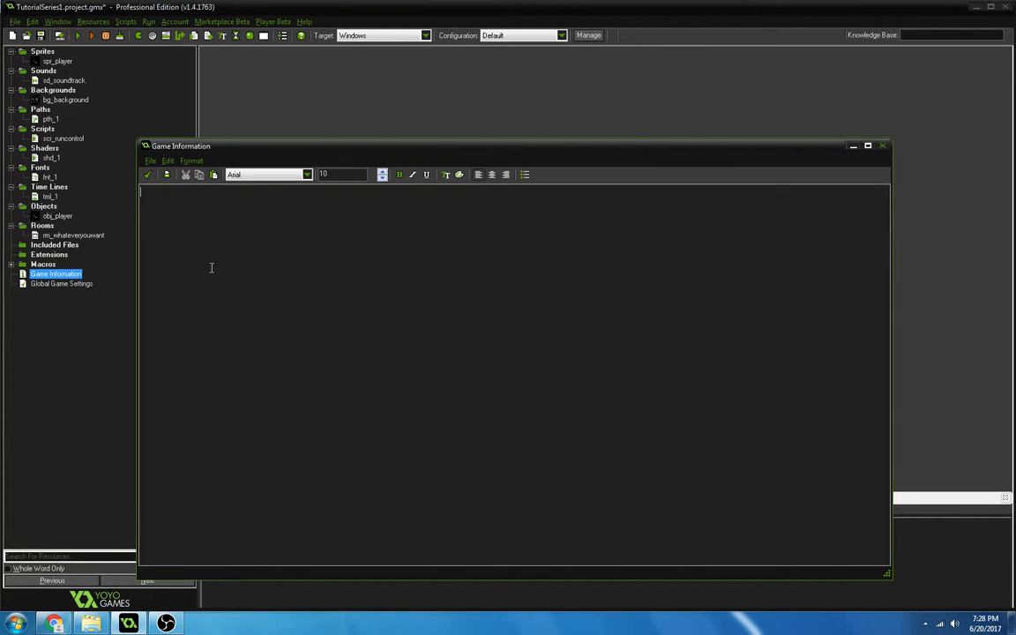
{"action": "type", "text": "this game is cool"}
{"action": "key", "text": "ctrl+a"}
{"action": "left_click", "coordinate": [234, 176]}
{"action": "left_click", "coordinate": [247, 212]}
{"action": "left_click", "coordinate": [244, 232]}
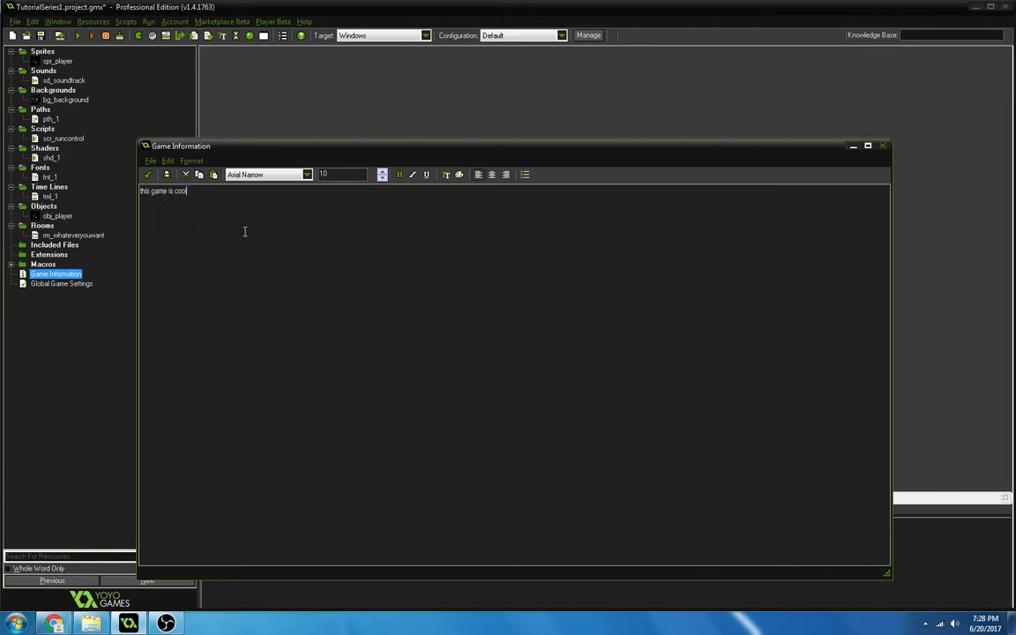
{"action": "left_click", "coordinate": [147, 174]}
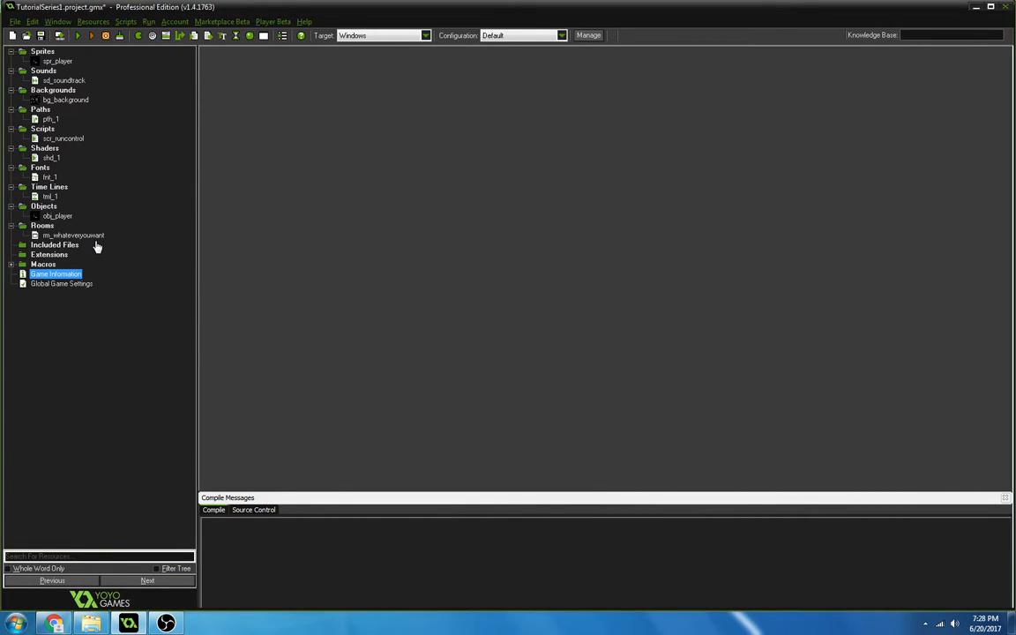
Reopen the Global Game Settings to view the general options, and close them.
{"action": "left_click", "coordinate": [51, 284]}
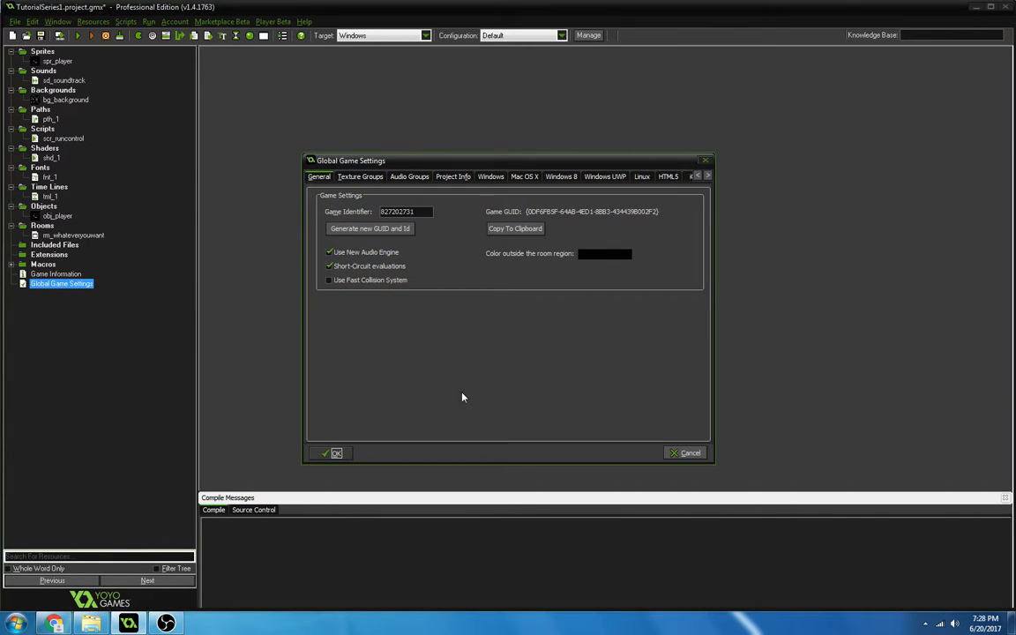
{"action": "left_click", "coordinate": [330, 453]}
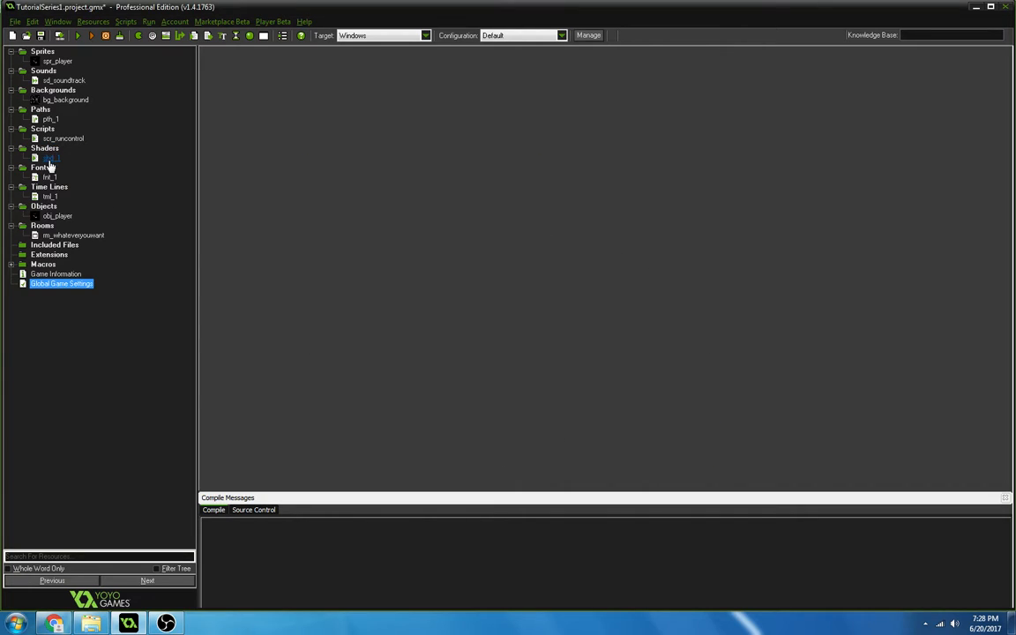